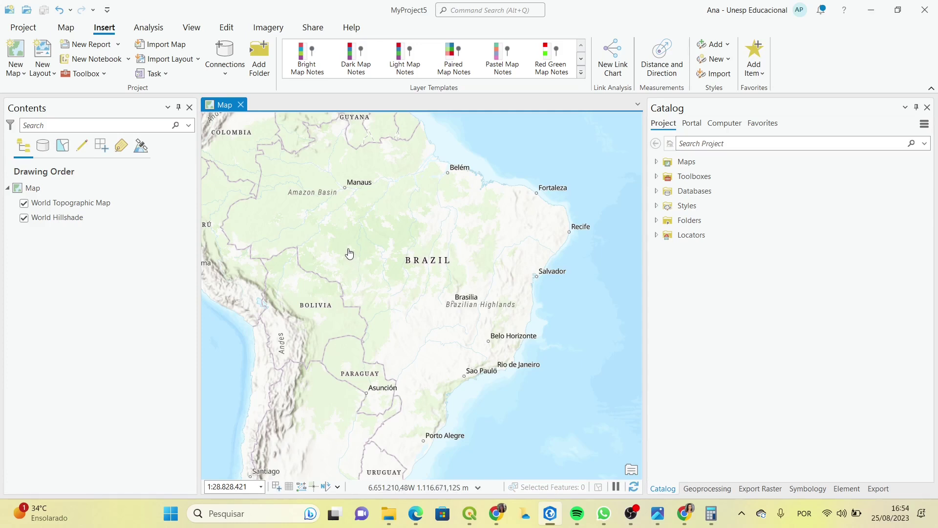
left_click(733, 125)
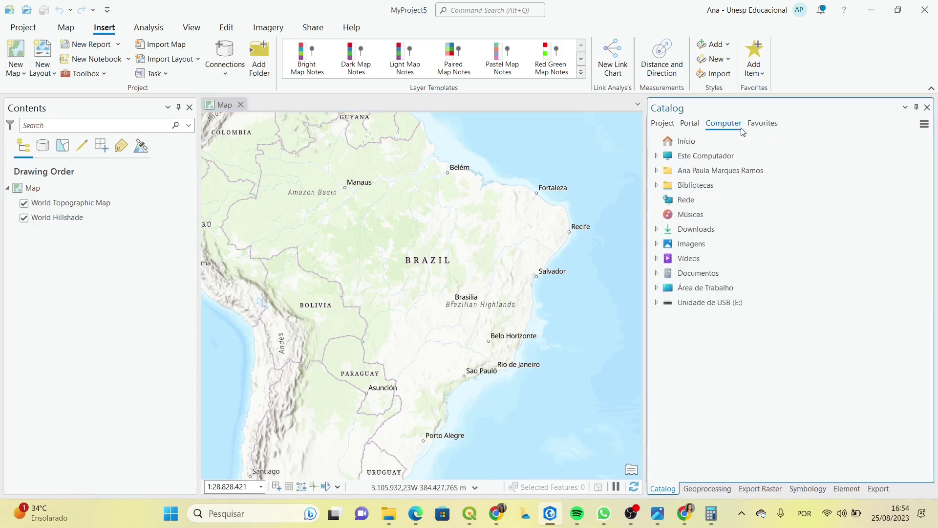
left_click(656, 155)
left_click(665, 185)
left_click(675, 200)
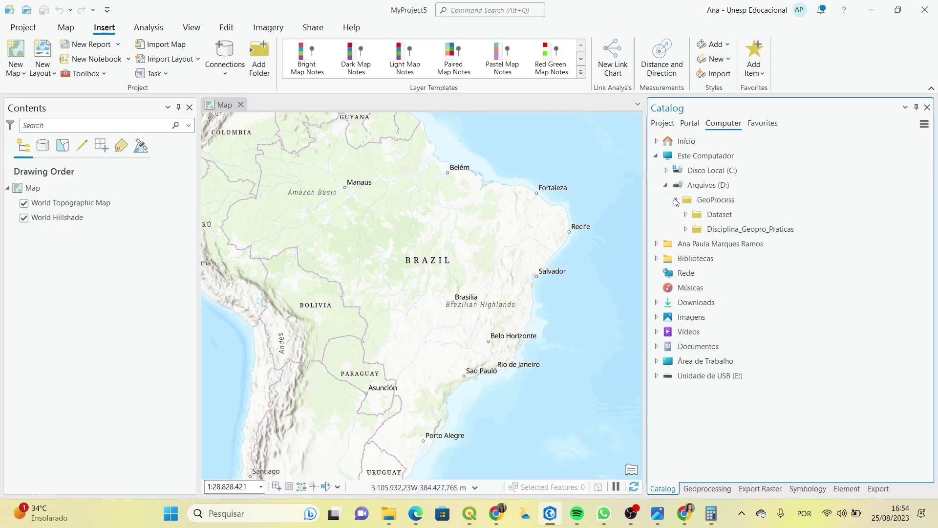
left_click(689, 229)
left_click(695, 258)
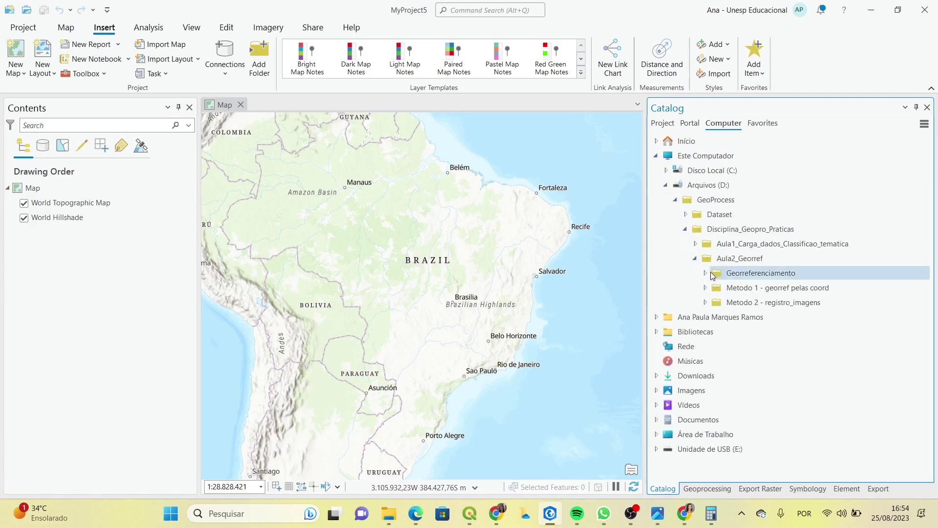
left_click(704, 302)
left_click(733, 332)
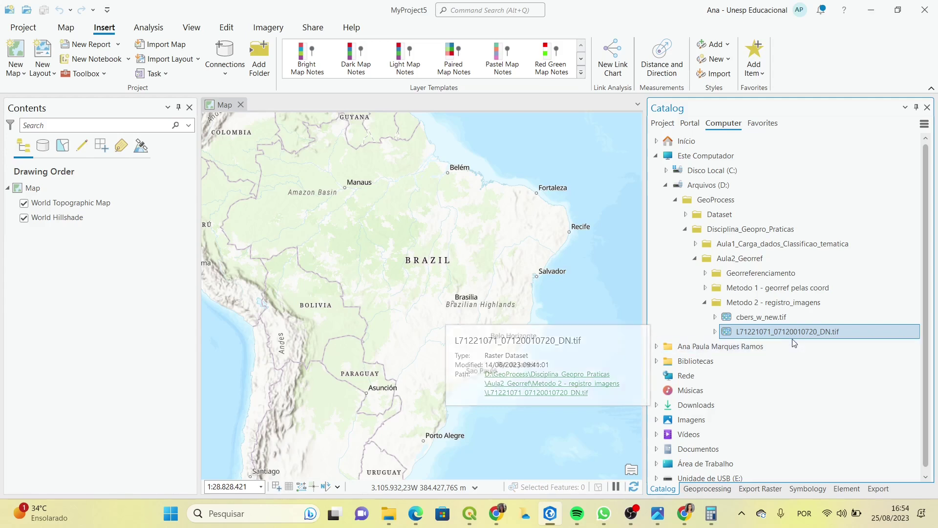
left_click_drag(639, 319, 377, 291)
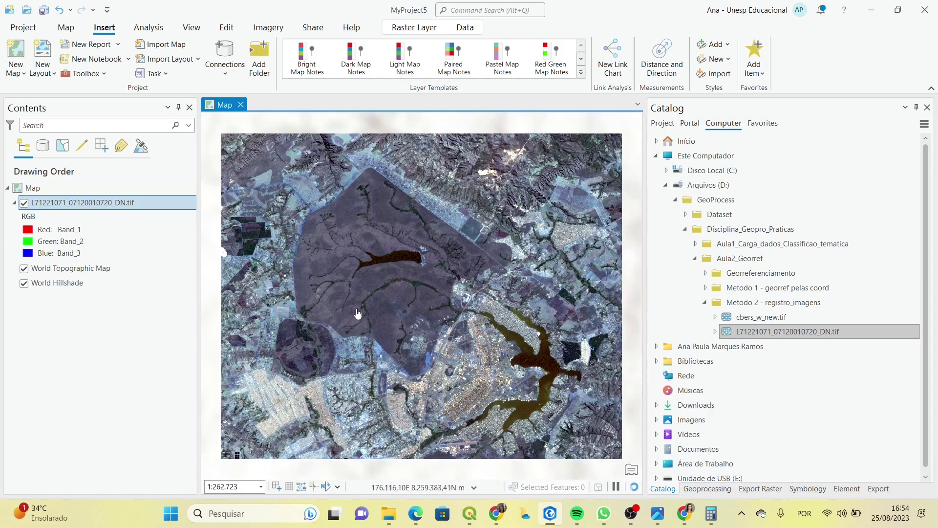
scroll(358, 315, "down", 4)
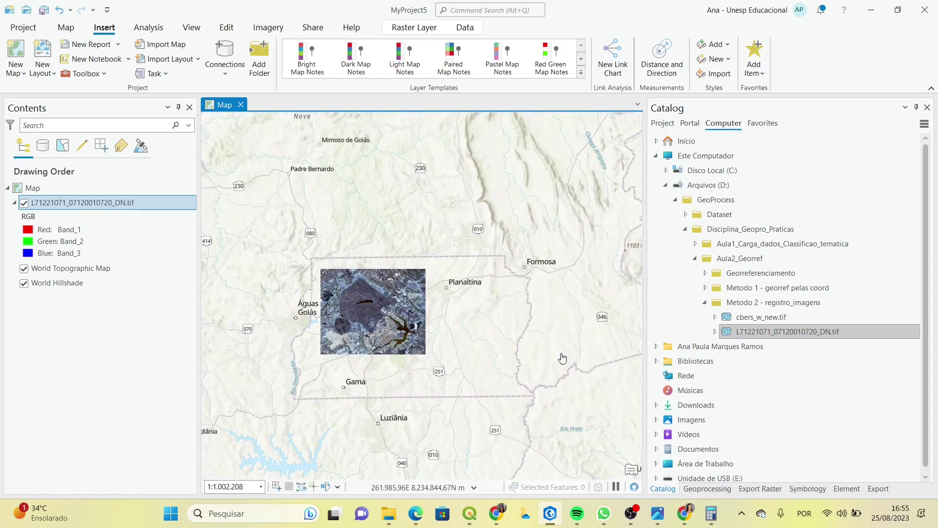
scroll(354, 322, "up", 2)
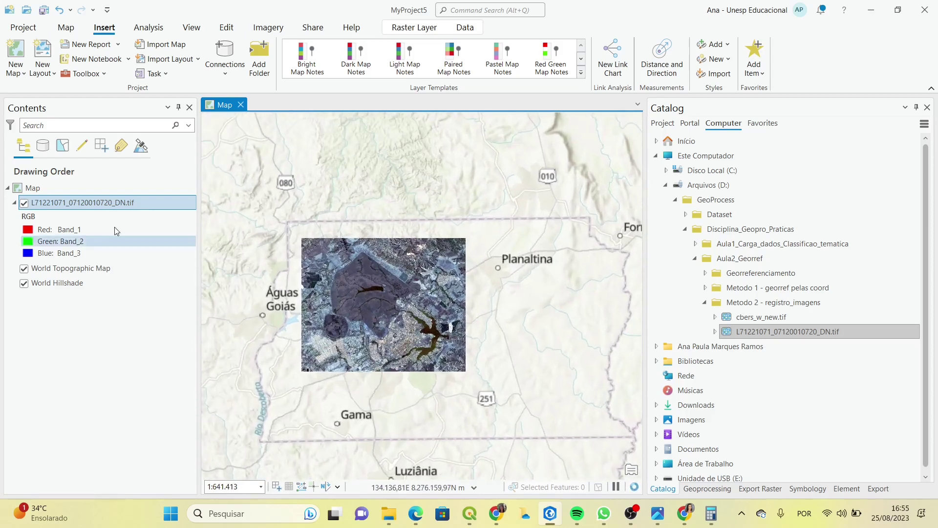
scroll(372, 301, "up", 1)
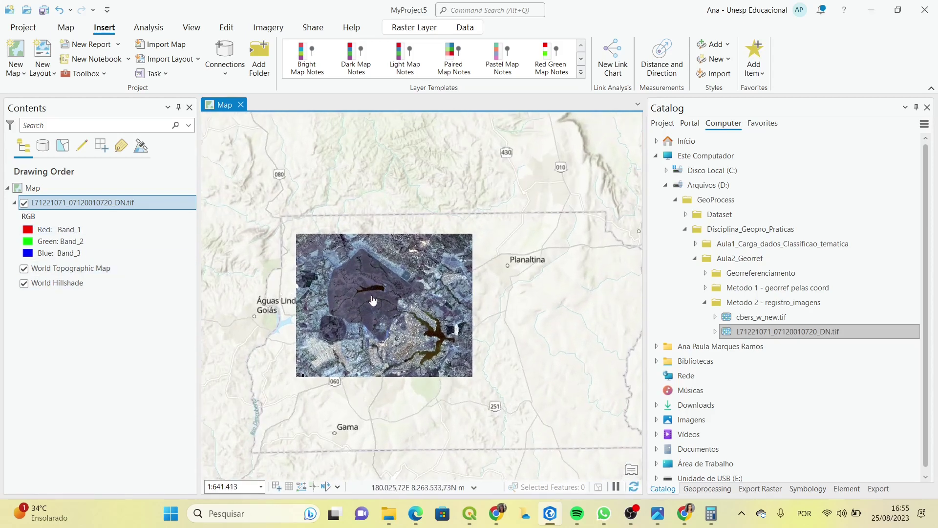
scroll(372, 300, "up", 1)
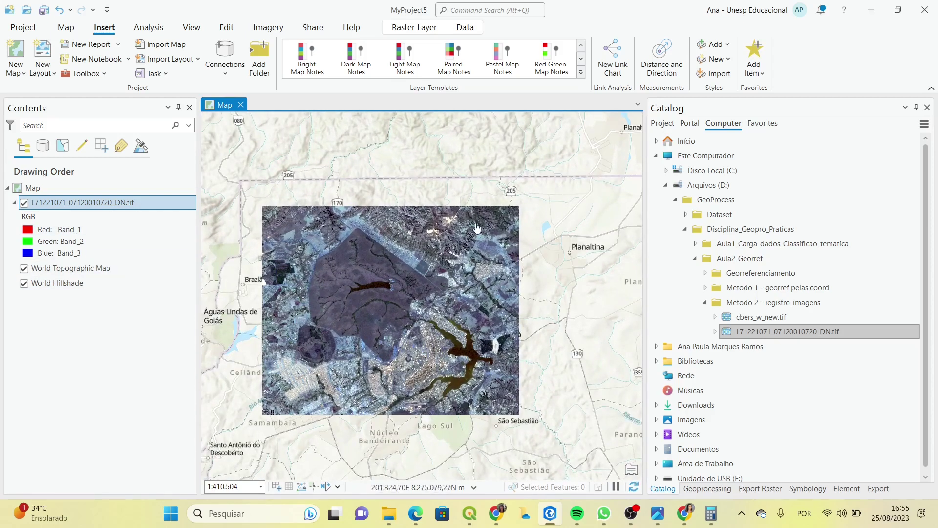
left_click(22, 206)
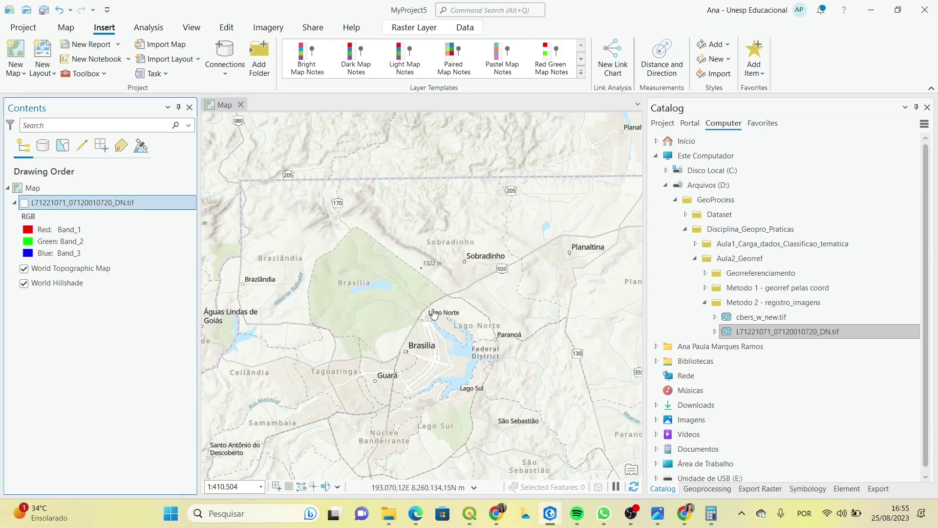
left_click(23, 204)
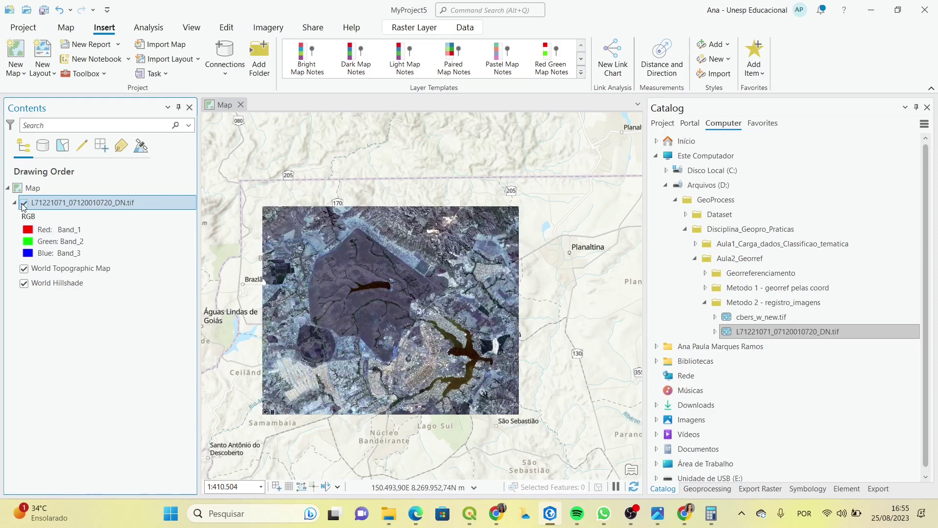
right_click(51, 206)
left_click(136, 481)
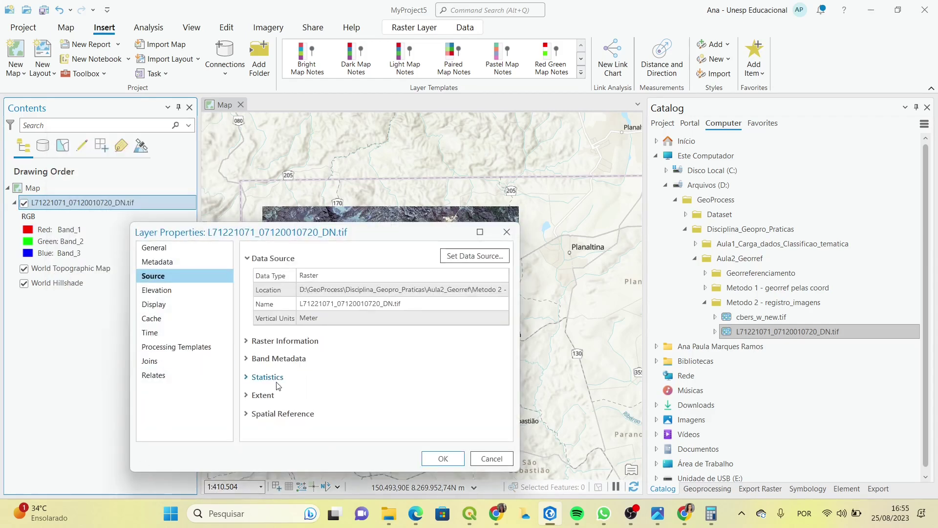
left_click(254, 414)
scroll(273, 410, "down", 2)
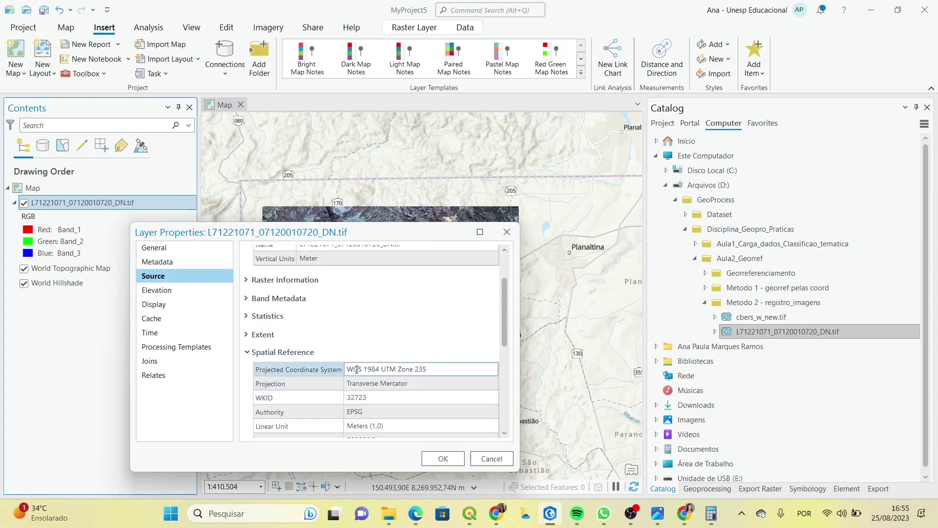
left_click_drag(348, 369, 383, 370)
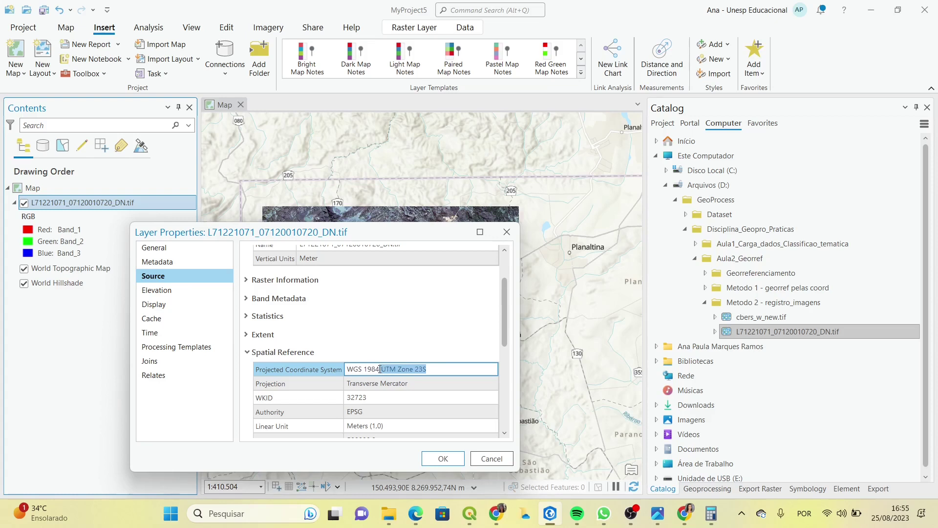
left_click(408, 372)
left_click_drag(431, 369, 400, 368)
left_click(425, 372)
left_click(488, 457)
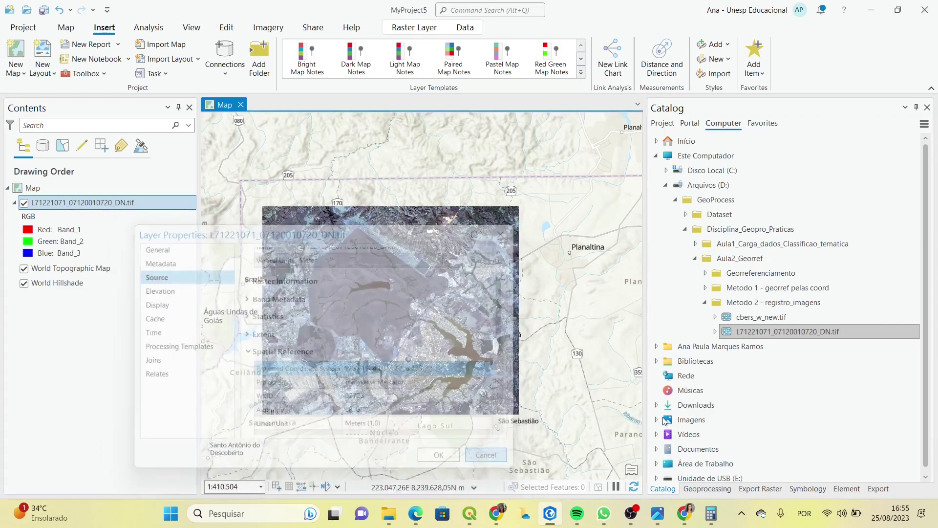
Add cbers_w_new.tif to the map and compare it with the image beneath by toggling its visibility
left_click_drag(760, 318, 632, 308)
left_click_drag(570, 304, 570, 304)
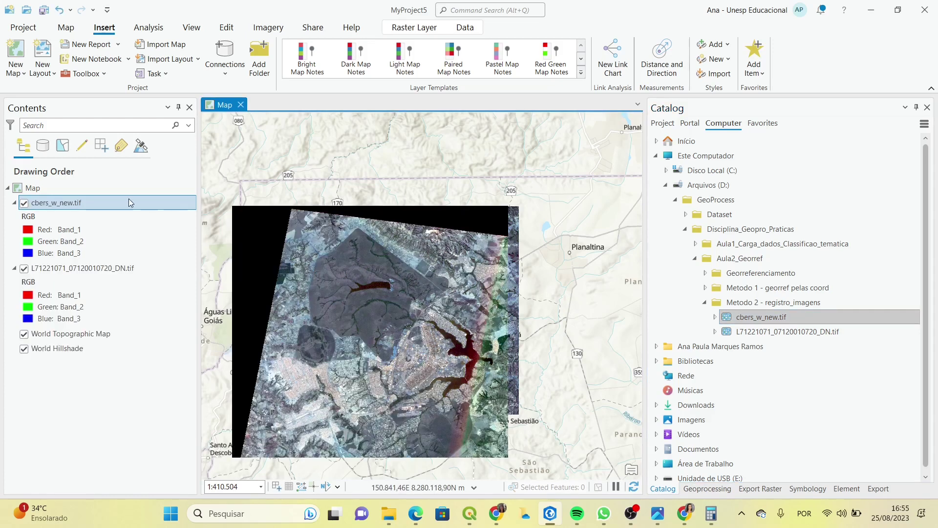
left_click(24, 202)
left_click(24, 203)
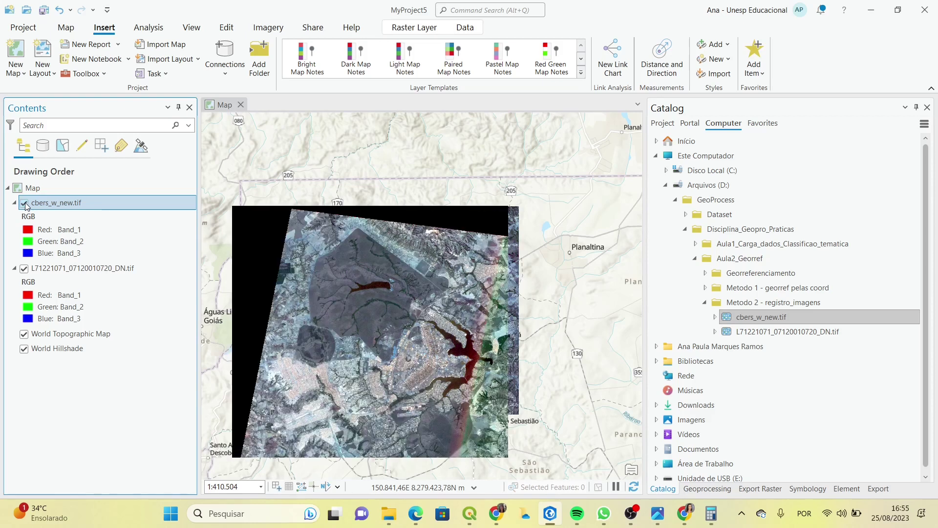
left_click(23, 203)
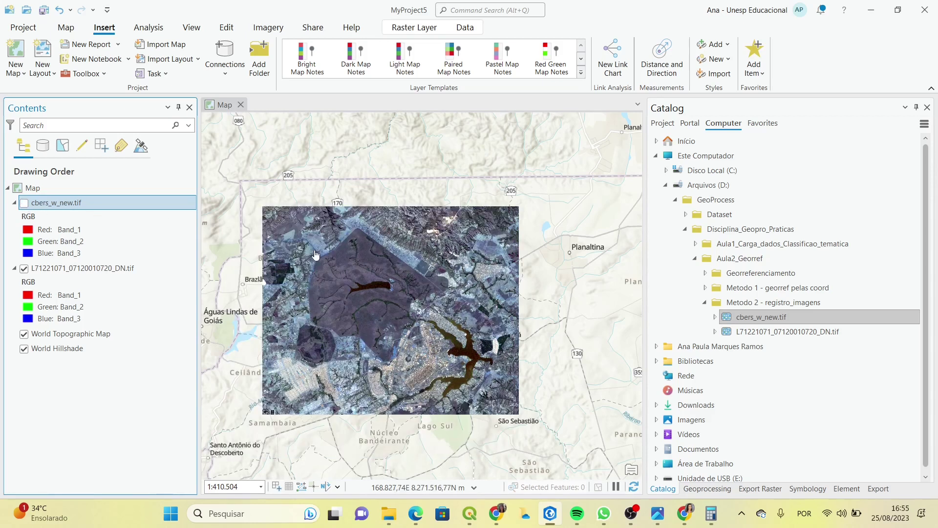
left_click(24, 203)
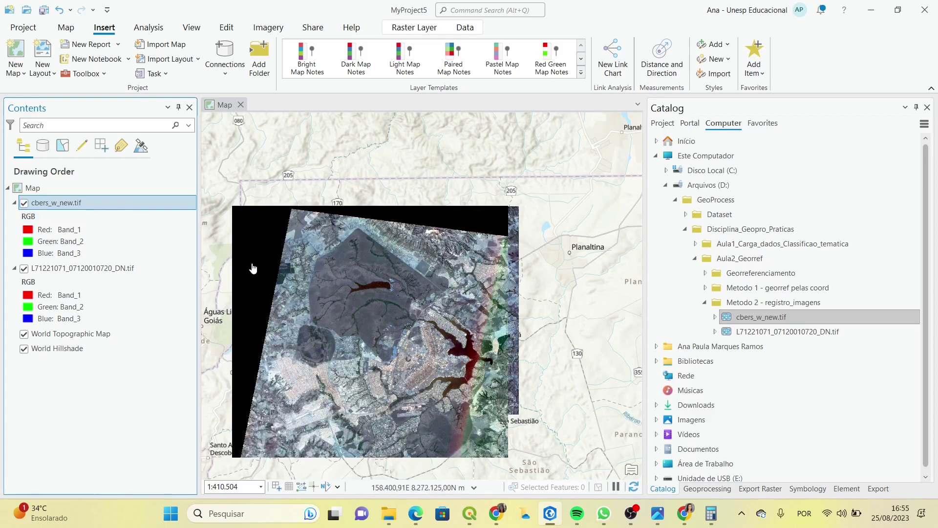
Display the symbology of cbers_w_new.tif and check the layer's projected coordinate system in its properties without changing anything
left_click(812, 488)
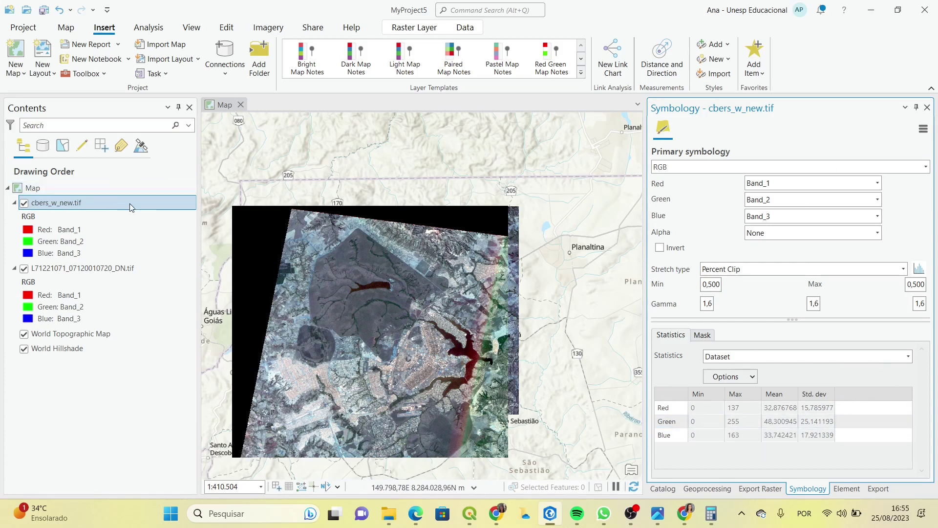
right_click(76, 207)
left_click(129, 479)
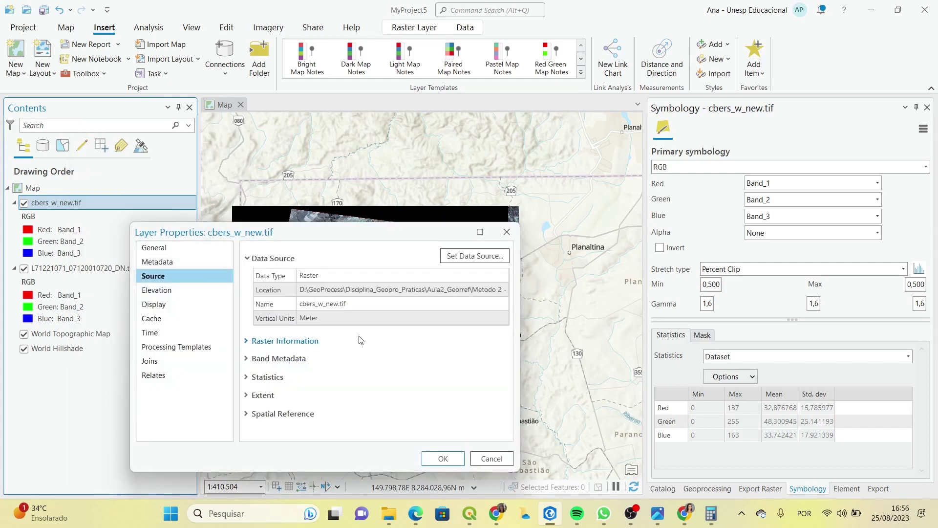
left_click(295, 414)
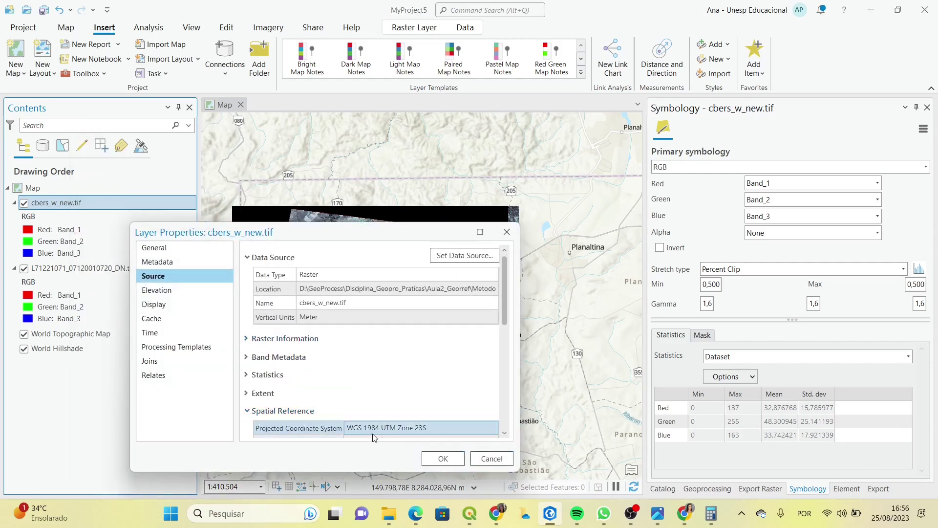
left_click_drag(348, 430, 379, 427)
left_click(446, 428)
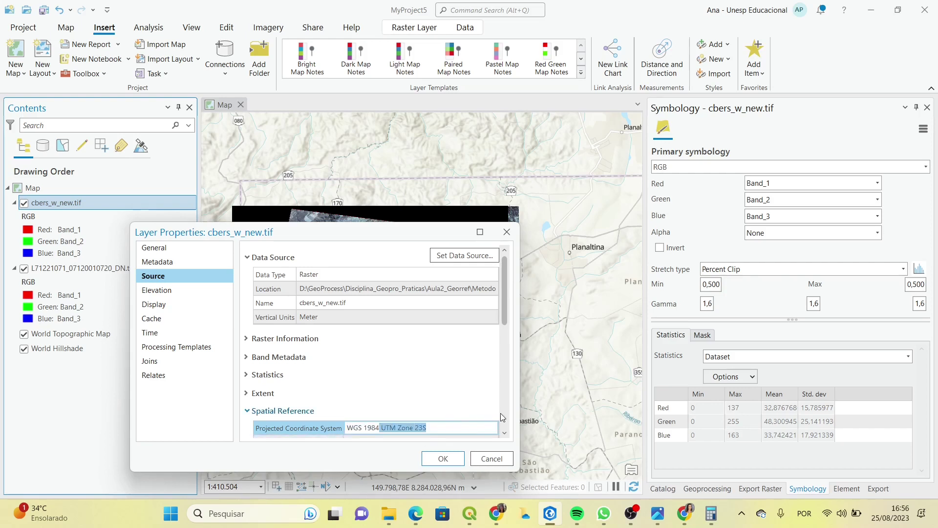
left_click(492, 457)
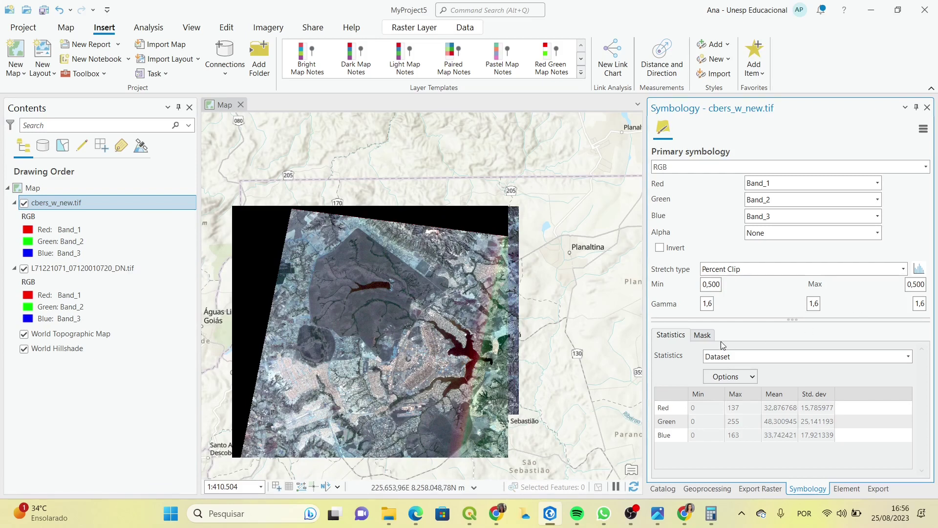
Mask the black border of cbers_w_new.tif by enabling the display background value for 0, 0, 0 with no colour
left_click(710, 336)
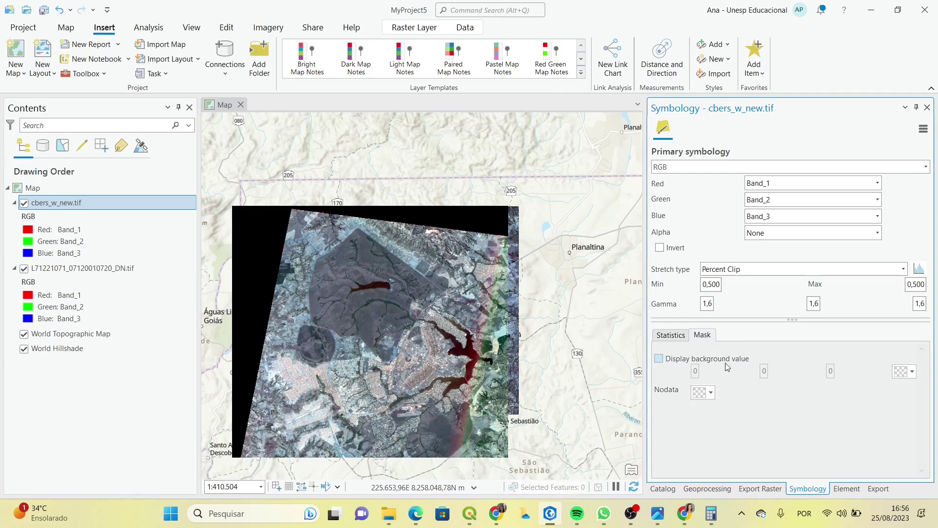
left_click(660, 359)
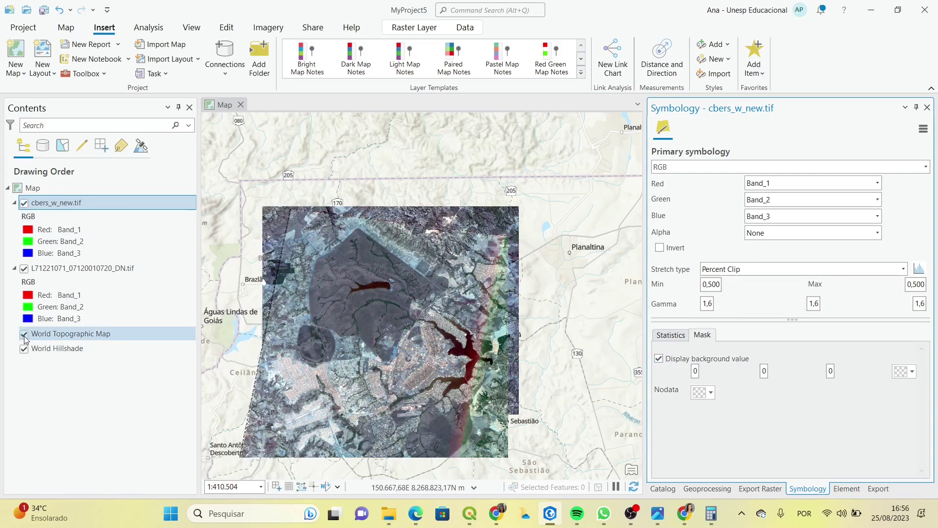
Examine the offset between the two images at the road junction northeast of the lake by repeatedly toggling cbers_w_new.tif, leaving it hidden
left_click(25, 204)
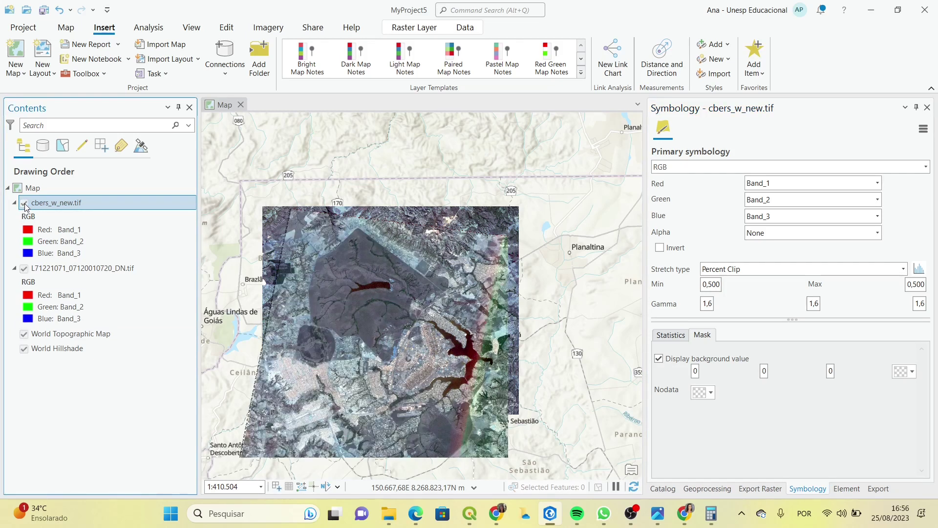
left_click(24, 202)
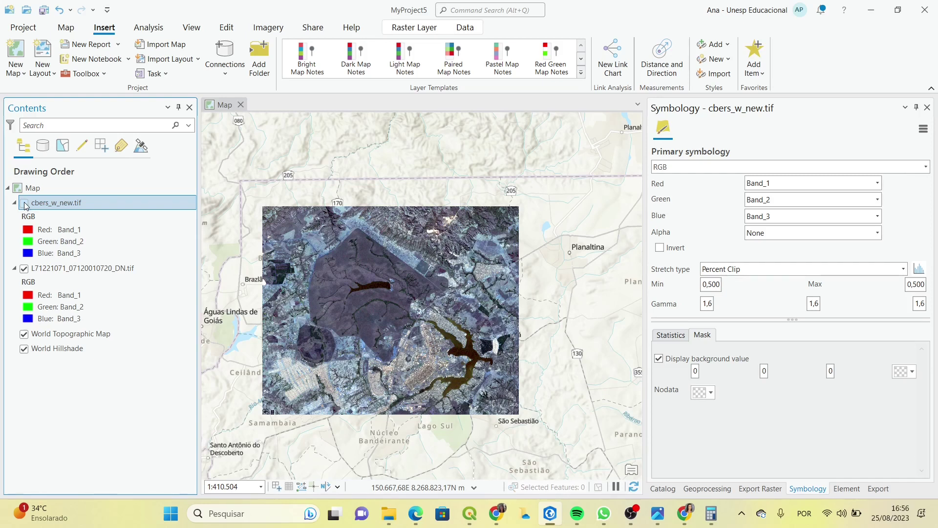
scroll(416, 342, "up", 1)
scroll(417, 342, "up", 3)
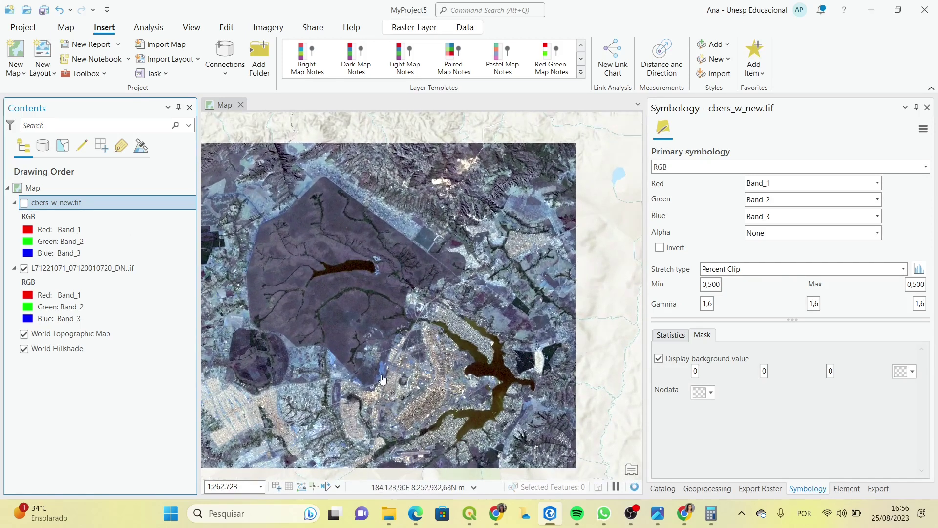
scroll(468, 180, "up", 2)
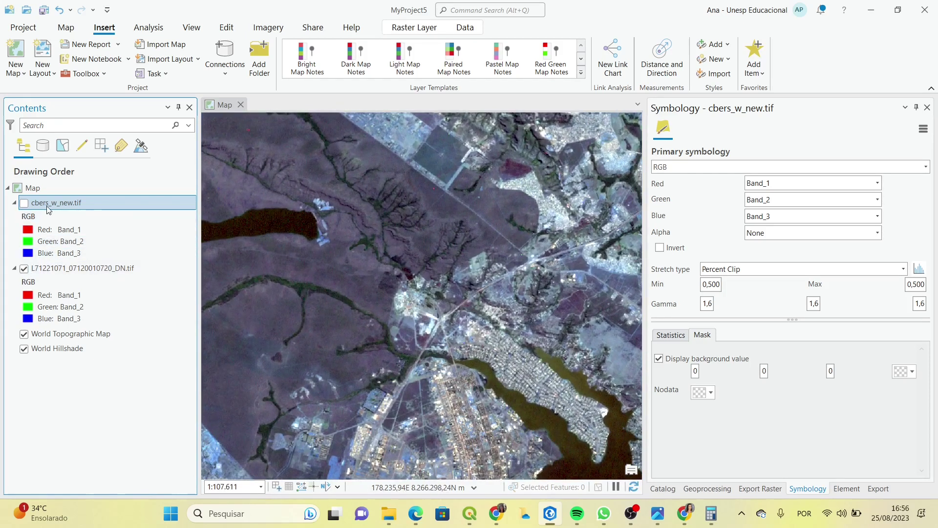
left_click_drag(486, 203, 469, 244)
scroll(469, 244, "up", 2)
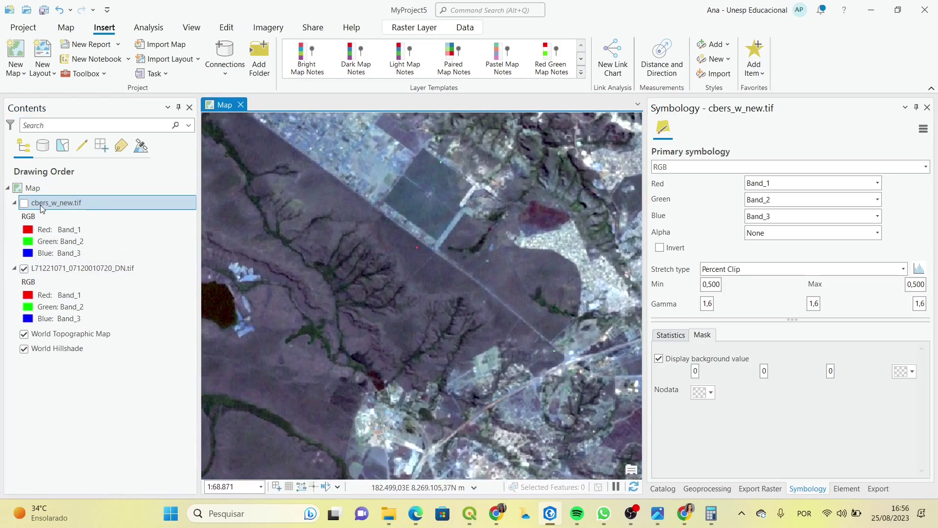
left_click(22, 207)
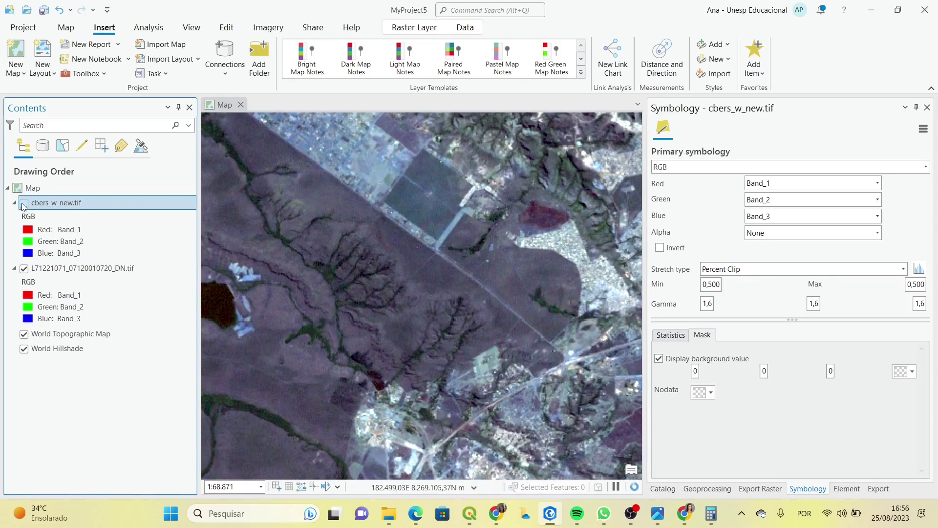
left_click(23, 204)
left_click(23, 205)
left_click(24, 204)
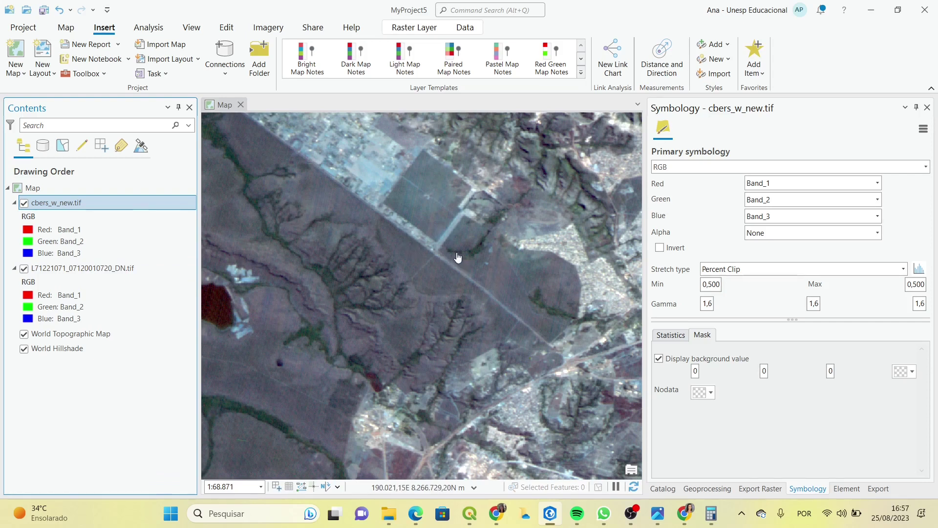
left_click(23, 203)
left_click(24, 204)
left_click(25, 204)
left_click(23, 204)
left_click(23, 204)
left_click(23, 203)
left_click(23, 203)
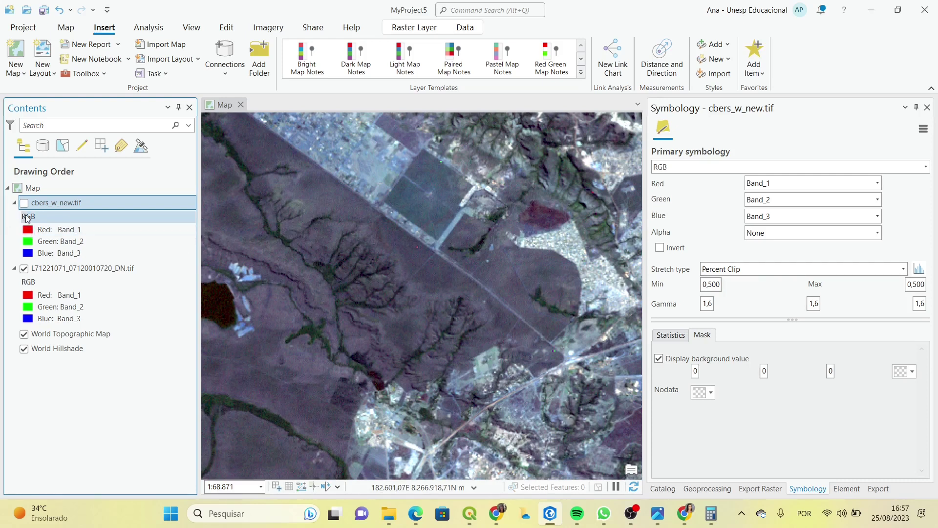
left_click(117, 273)
left_click_drag(643, 255, 704, 258)
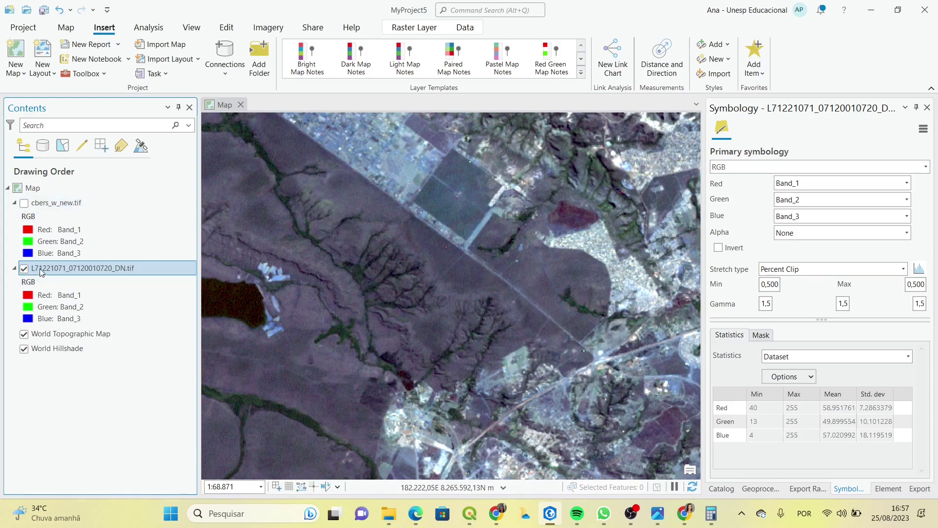
Toggle cbers_w_new.tif over the Landsat image to compare them, leaving cbers_w_new.tif visible and selected
left_click(22, 206)
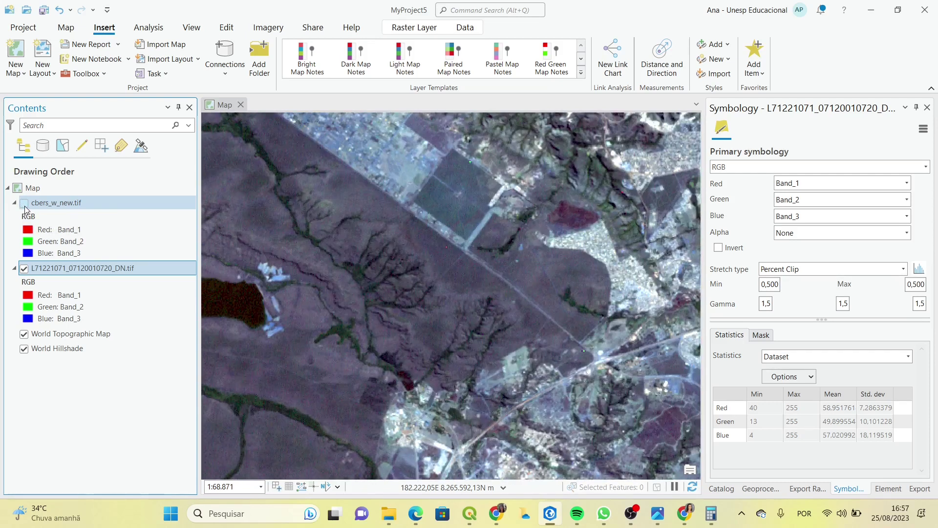
left_click(24, 203)
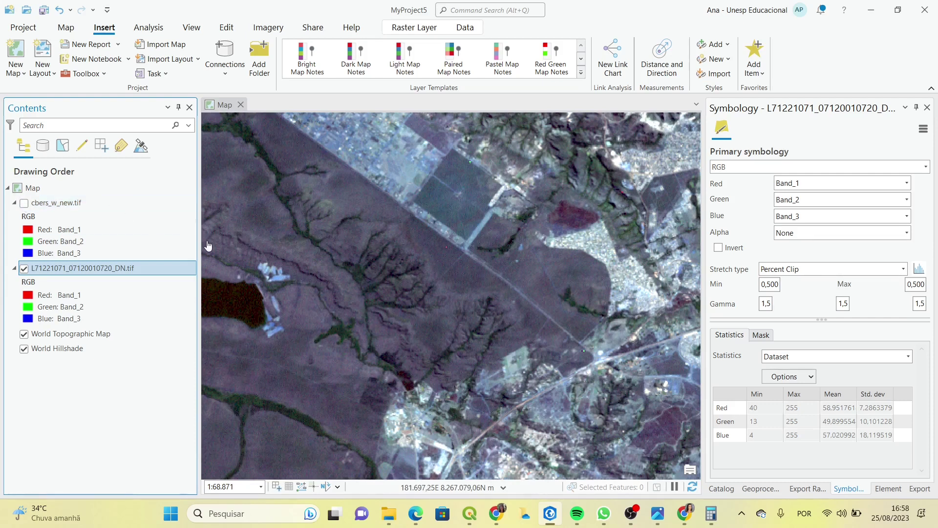
left_click(33, 203)
left_click(24, 204)
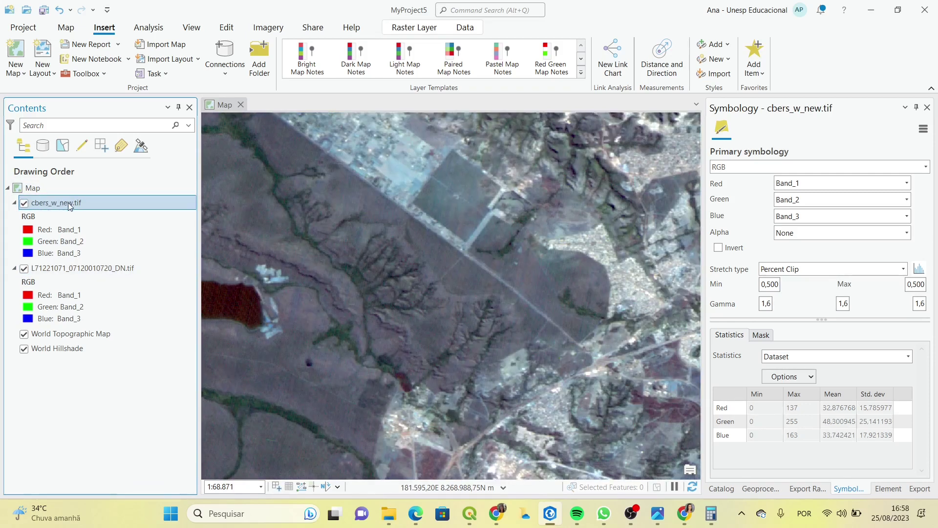
Start a georeferencing session for the cbers_w_new.tif layer
left_click(68, 203)
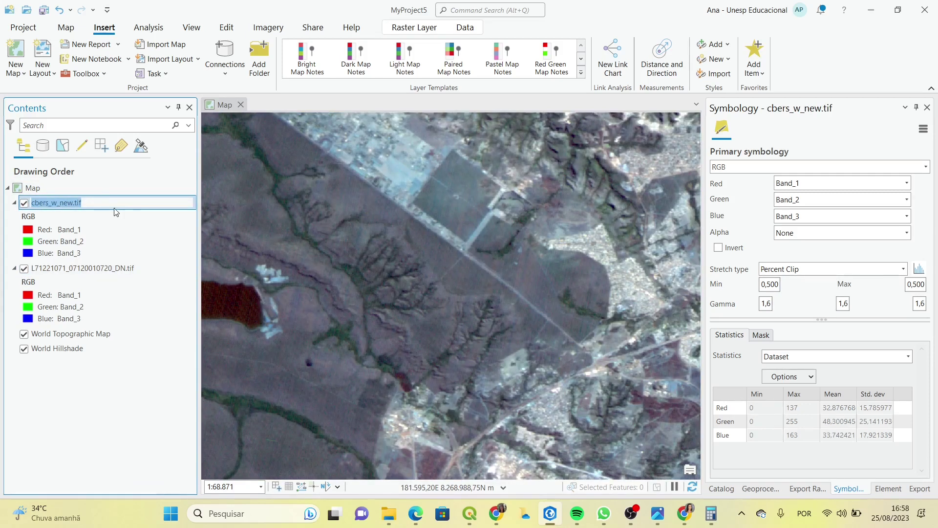
key("Escape")
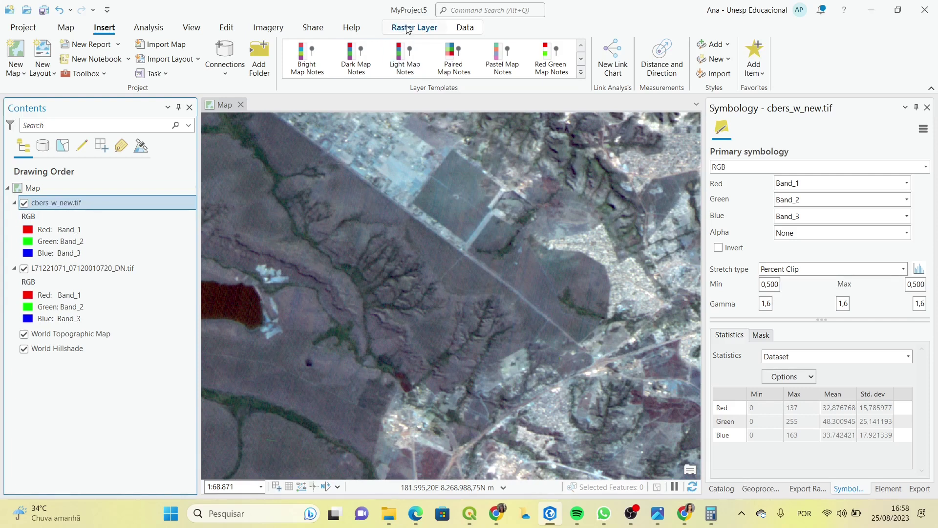
left_click(268, 28)
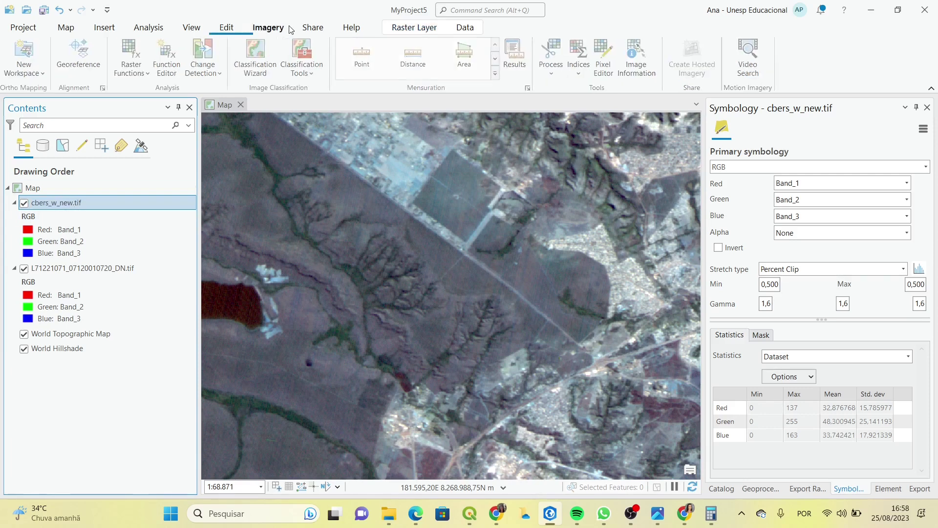
left_click(83, 61)
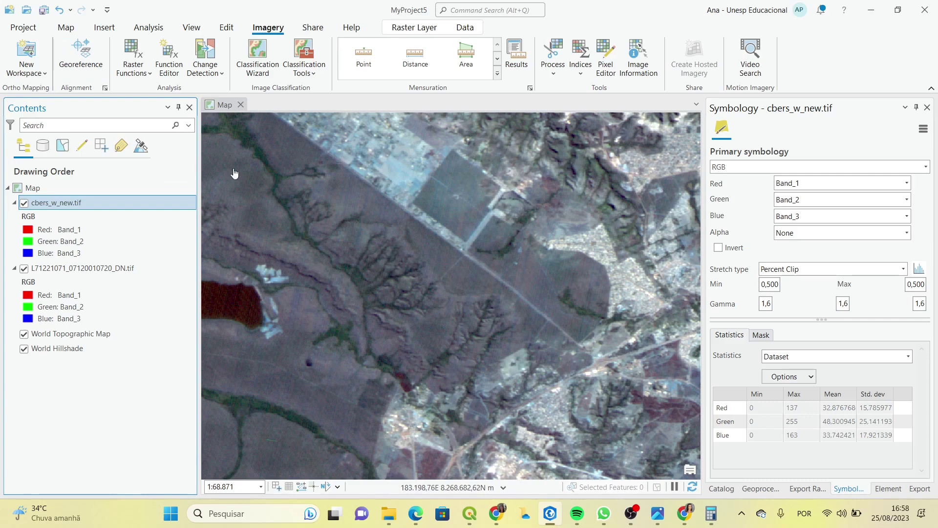
left_click(88, 61)
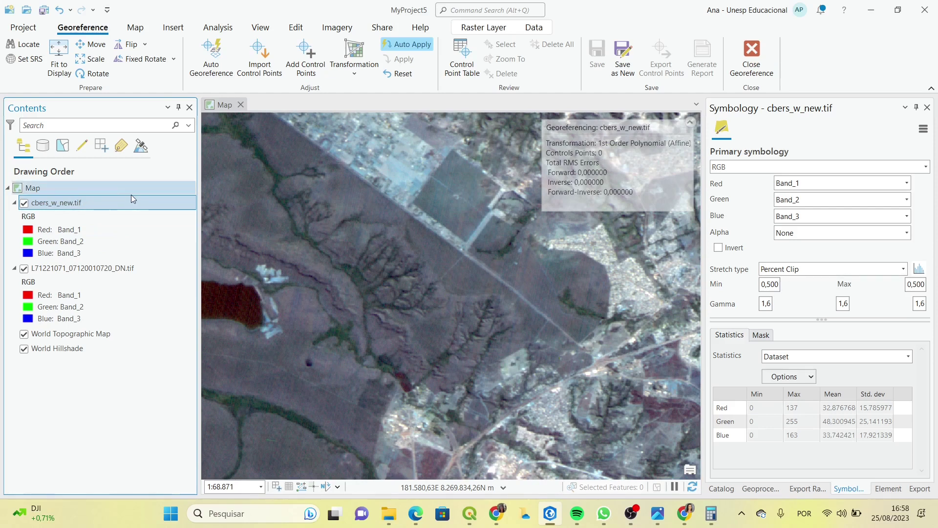
Hide the Landsat layer and set the cbers_w_new.tif composite to Band_4 red, Band_3 green and Band_2 blue
scroll(327, 258, "down", 6)
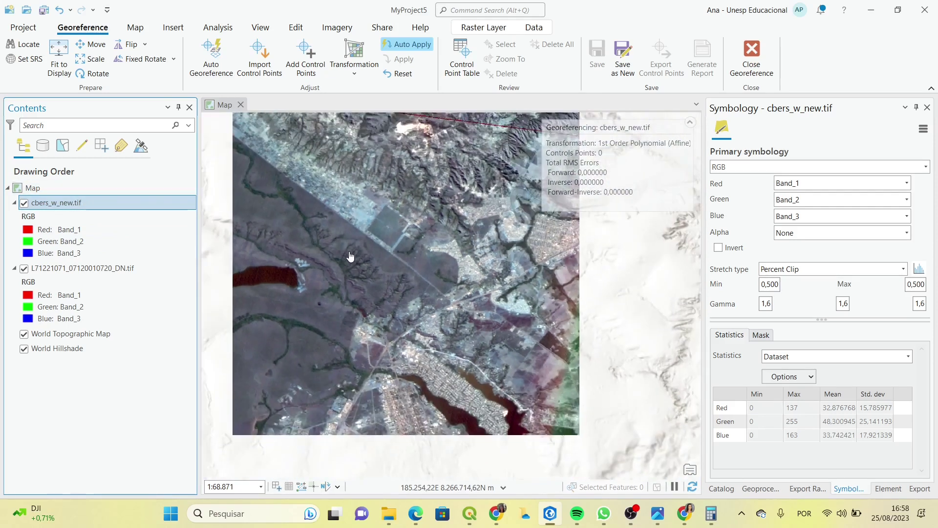
scroll(229, 360, "up", 1)
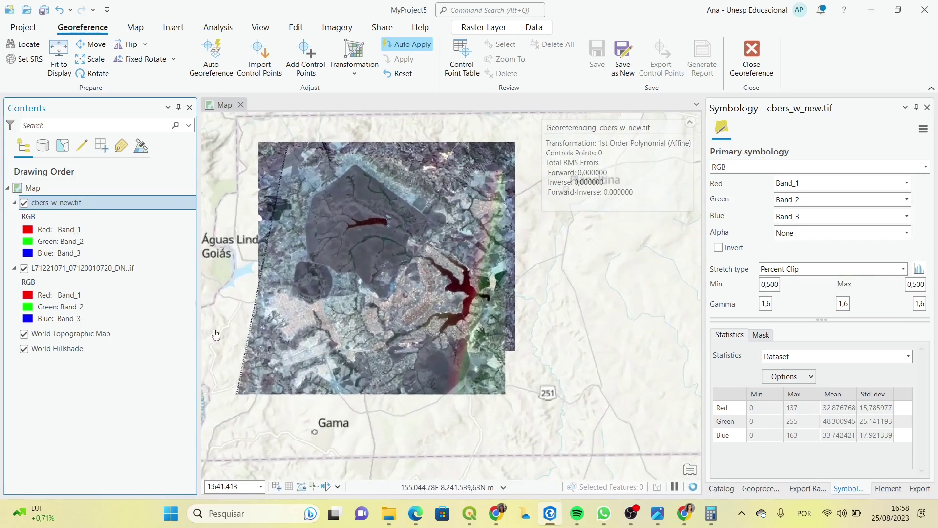
left_click(23, 268)
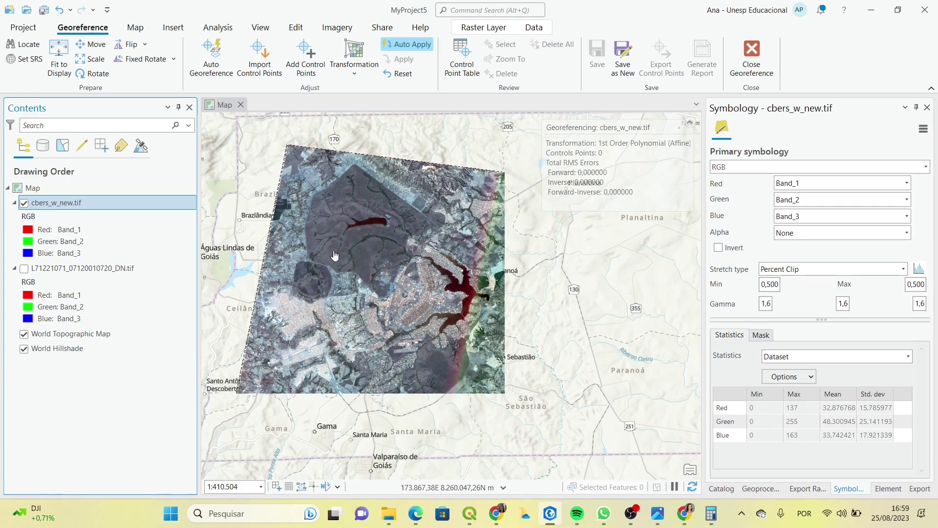
left_click(806, 189)
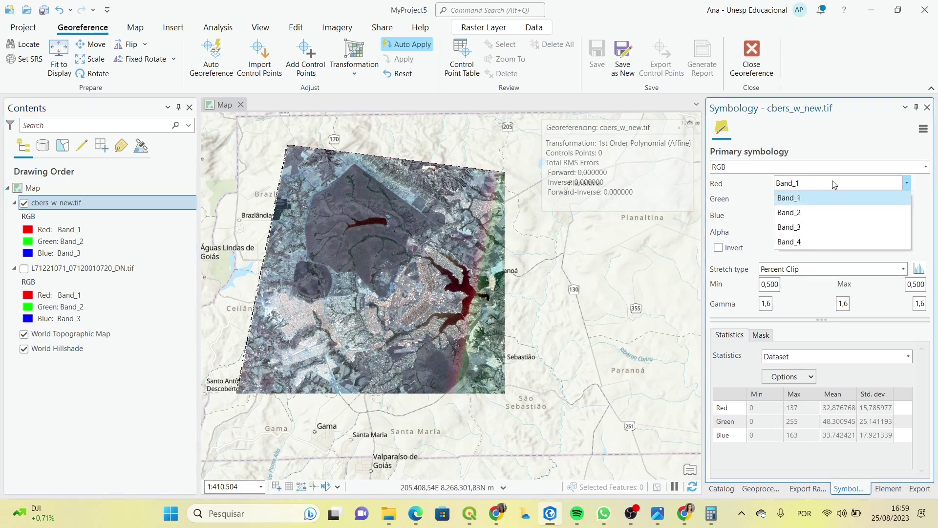
left_click(806, 243)
left_click(803, 199)
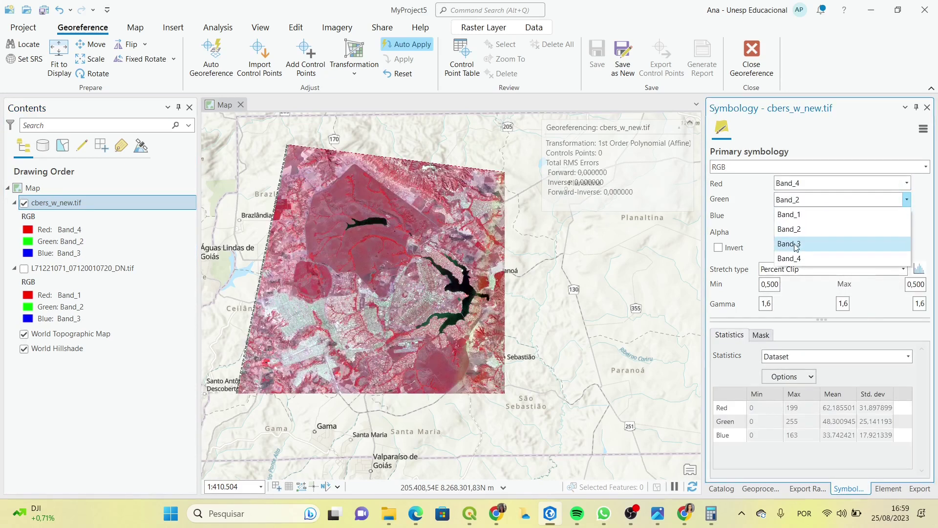
left_click(799, 243)
left_click(801, 216)
left_click(799, 245)
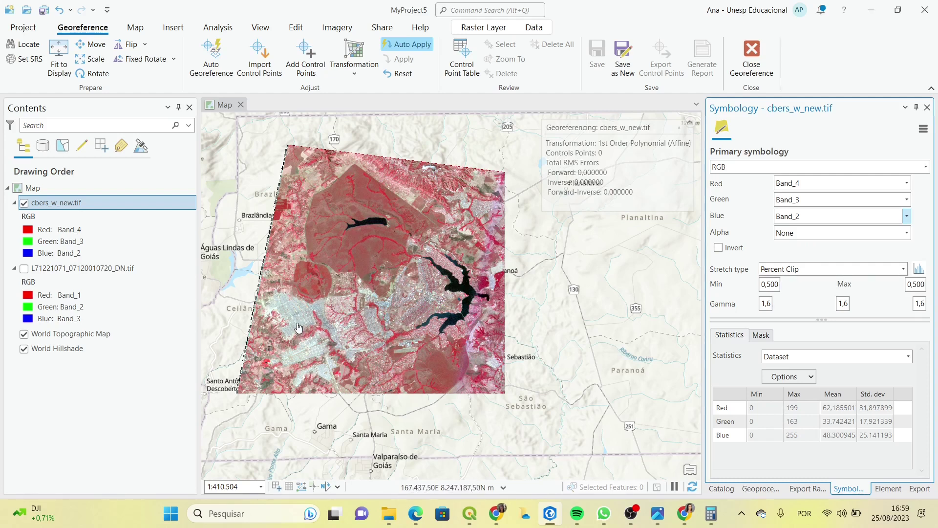
Show only the Landsat raster over the basemap and set its composite to Band_6 red, Band_5 green and Band_2 blue
left_click(54, 270)
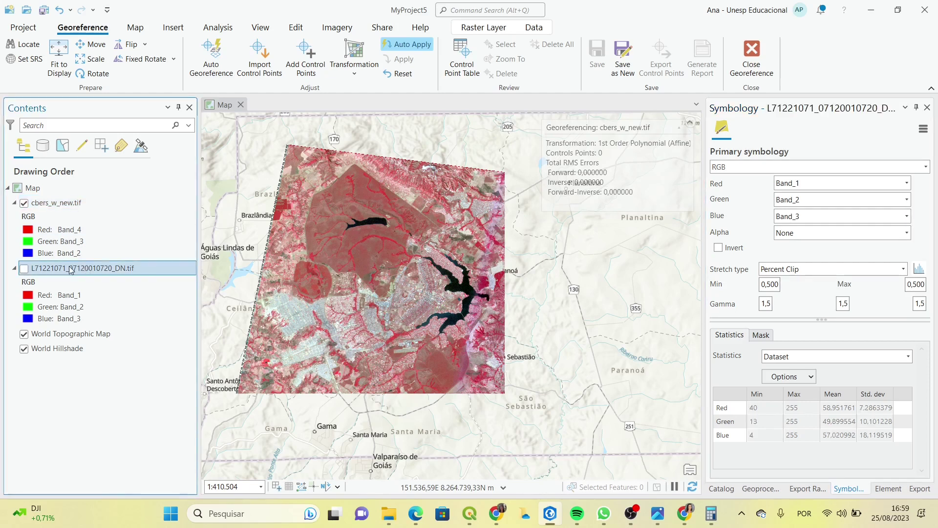
left_click(24, 268)
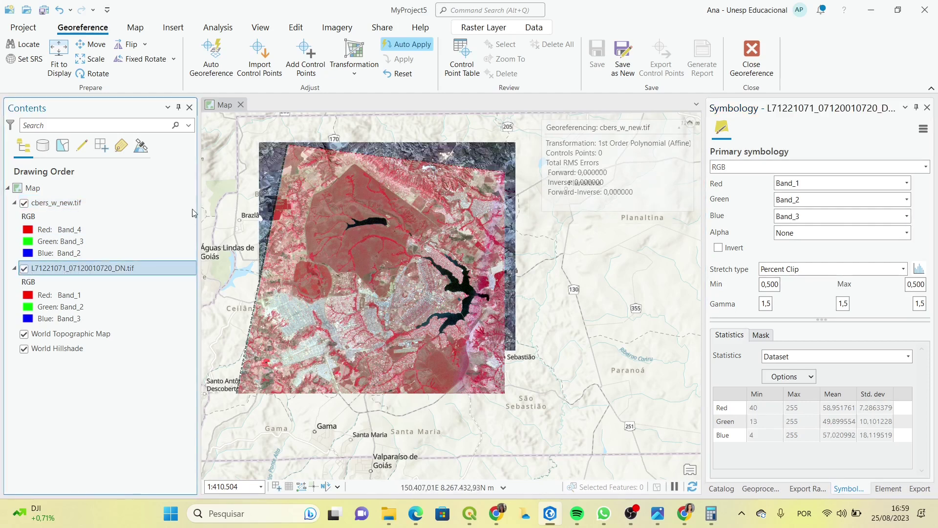
left_click(24, 203)
left_click(793, 186)
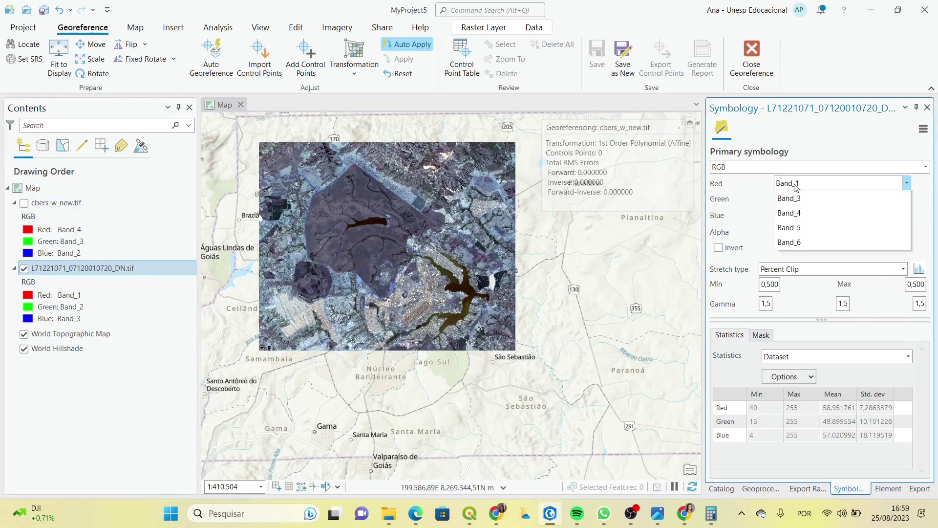
left_click(804, 272)
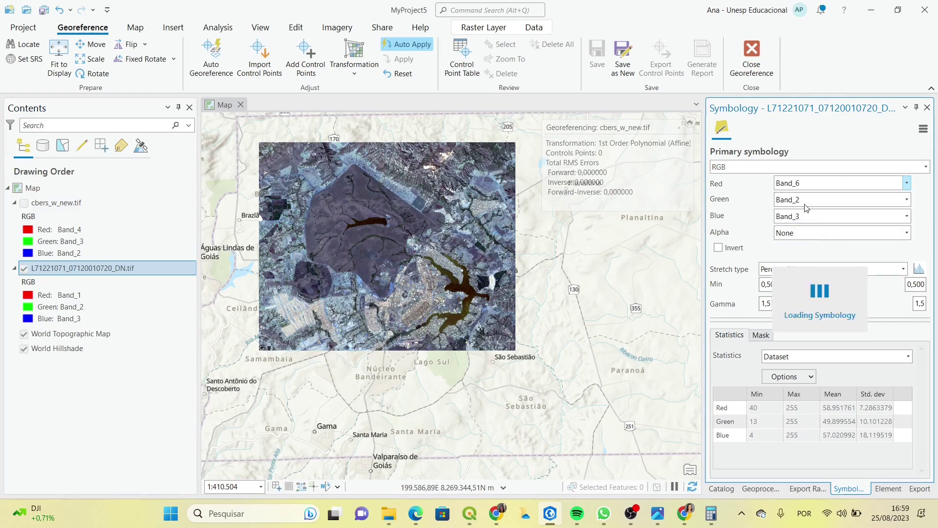
left_click(807, 200)
left_click(812, 273)
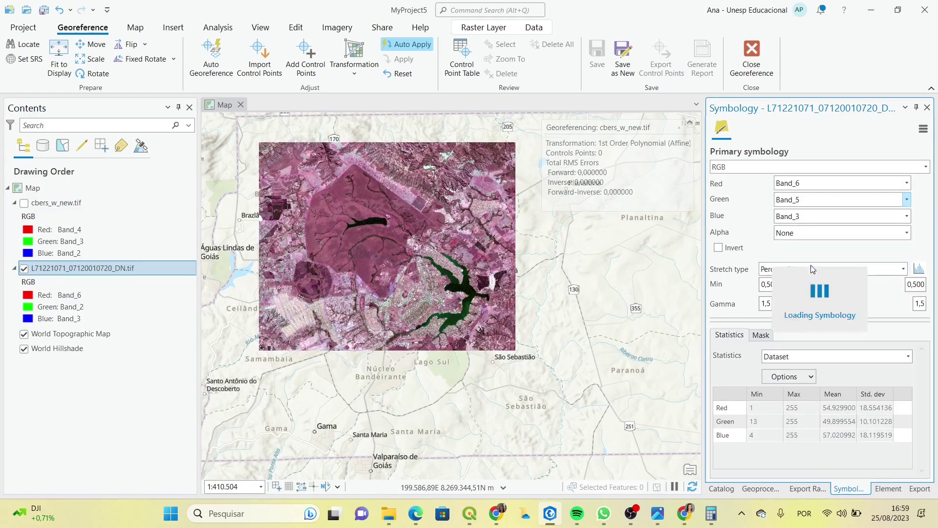
left_click(810, 216)
left_click(810, 264)
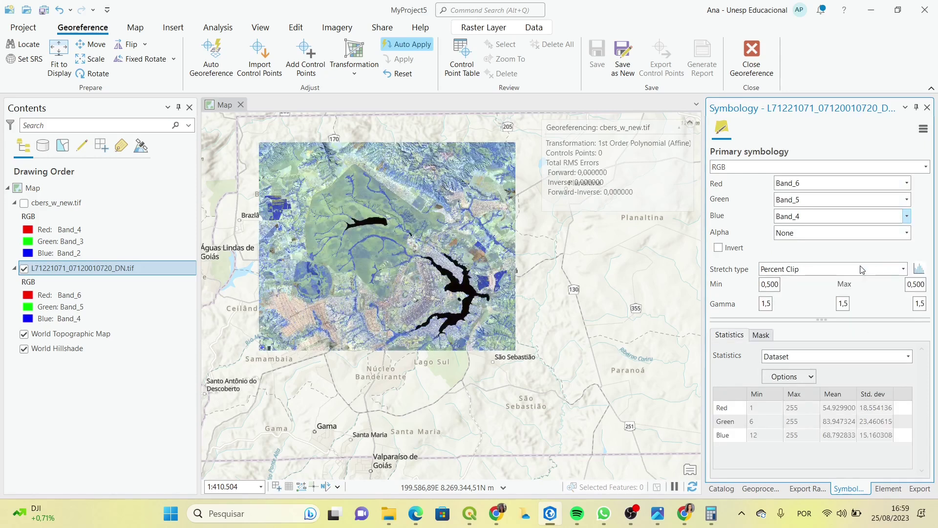
left_click(819, 218)
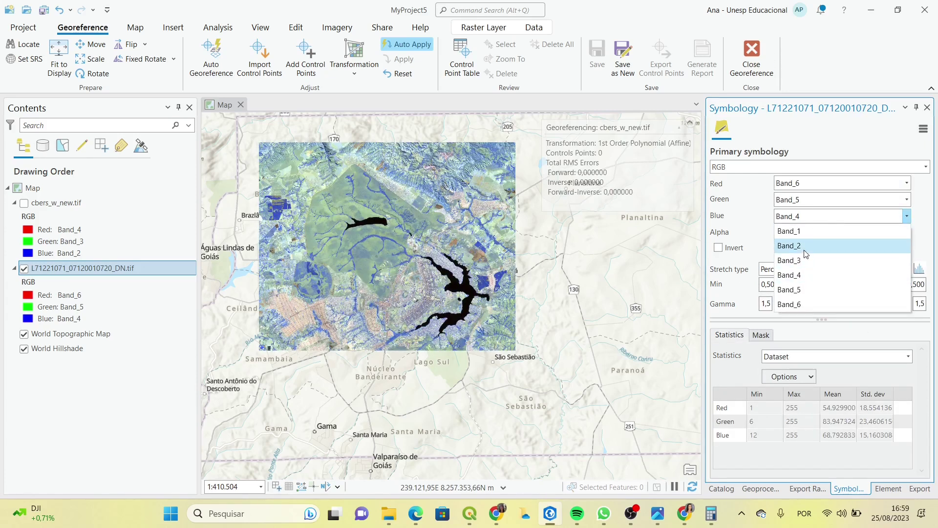
left_click(804, 246)
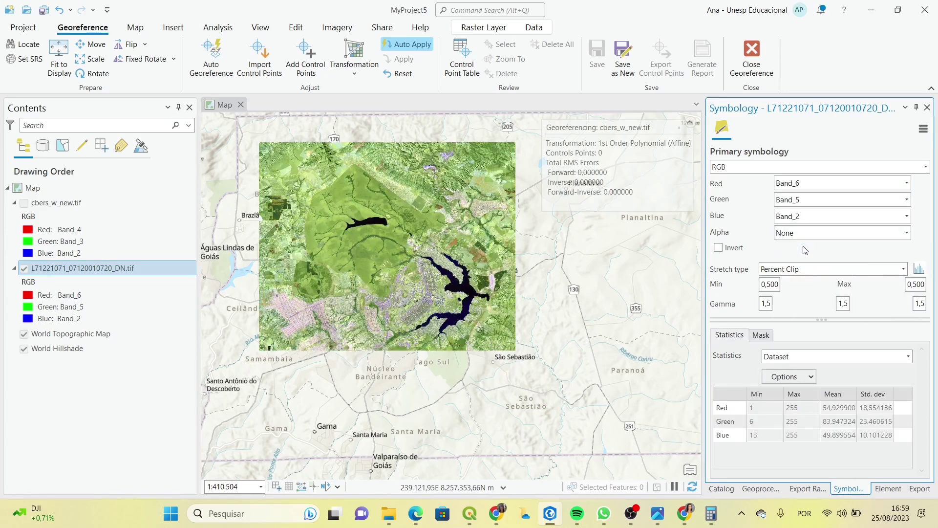
Leave only cbers_w_new.tif visible and selected by hiding the Landsat layer, World Topographic Map and World Hillshade
left_click(24, 203)
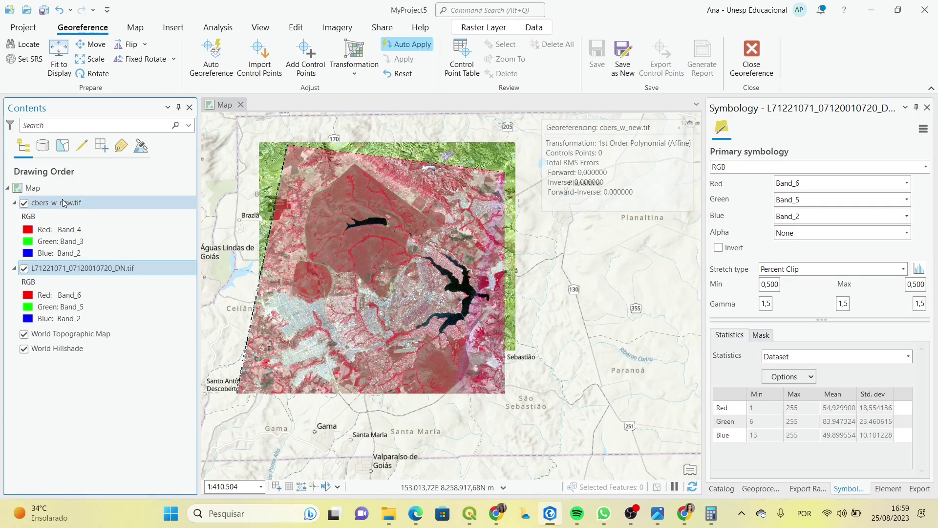
left_click(24, 334)
left_click(24, 348)
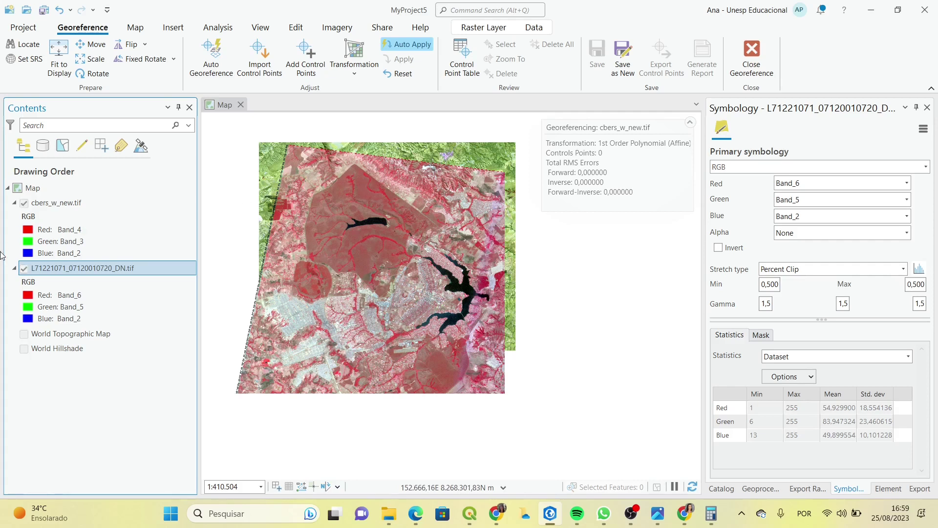
left_click(25, 269)
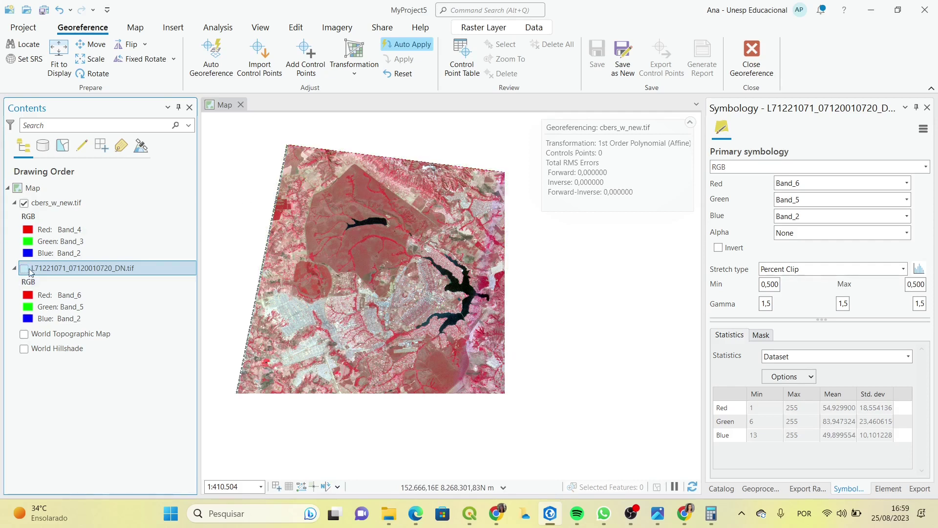
left_click(82, 204)
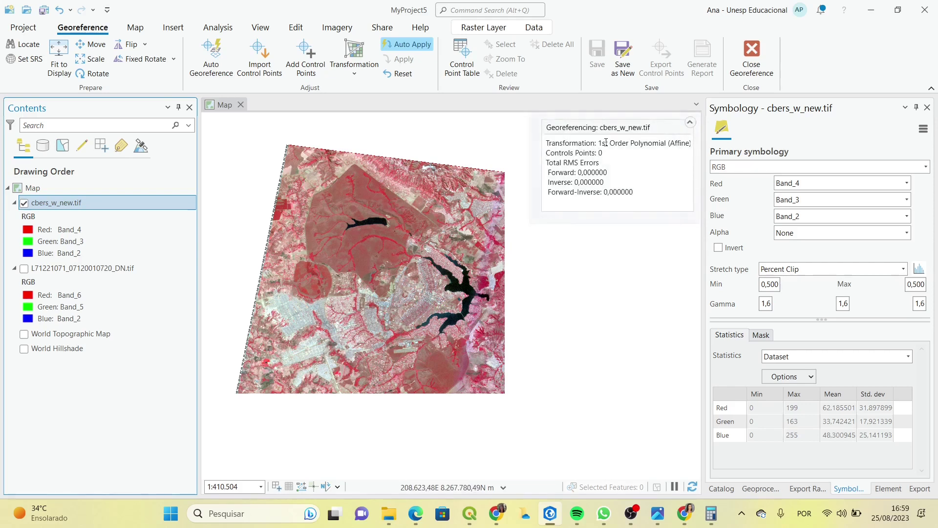
Check the transformation type and control point information in the georeferencing summary on the map
left_click_drag(603, 143, 690, 144)
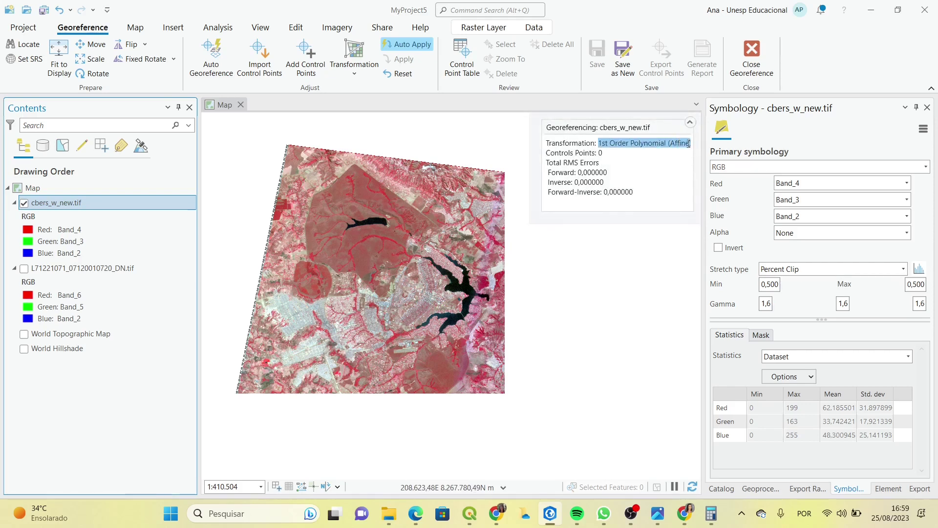
left_click(609, 153)
left_click_drag(599, 142, 683, 143)
left_click(665, 162)
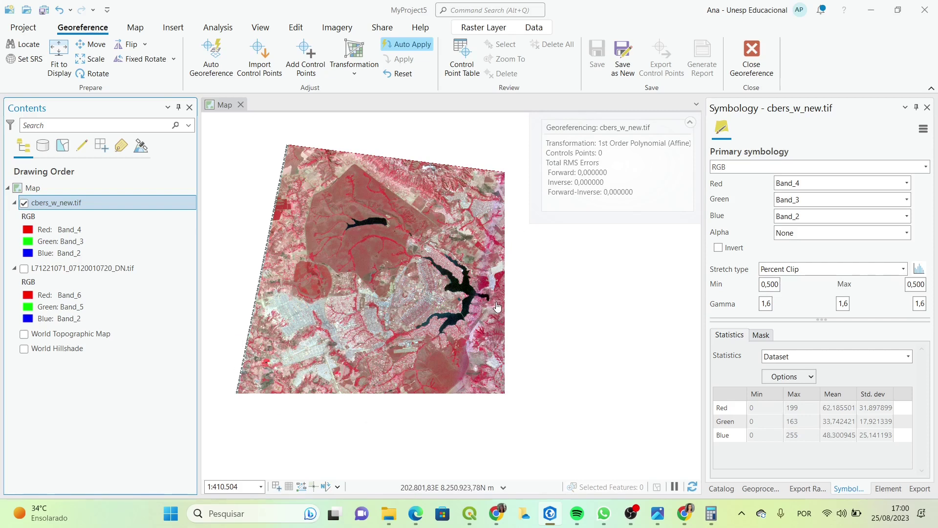
Show the Landsat layer beneath and toggle cbers_w_new.tif to compare both composites around the road junction northeast of the lake
scroll(460, 195, "up", 4)
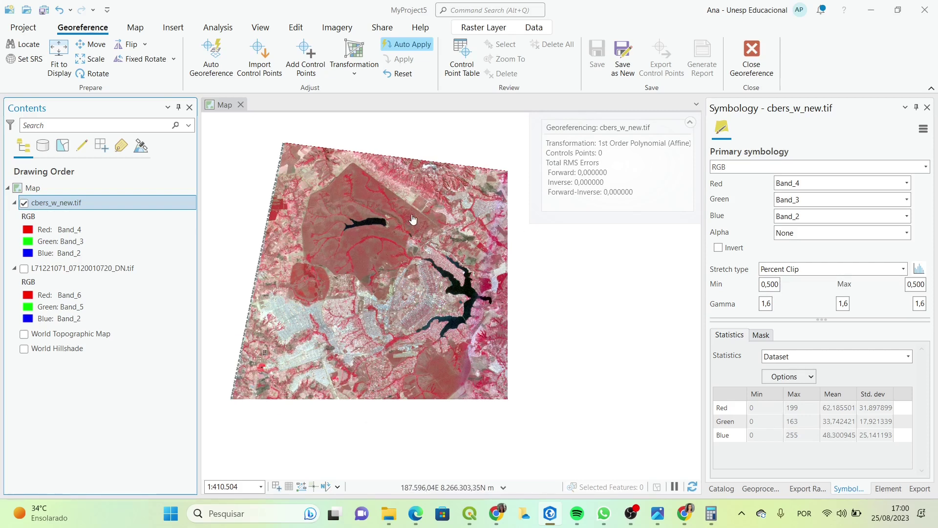
scroll(458, 195, "up", 2)
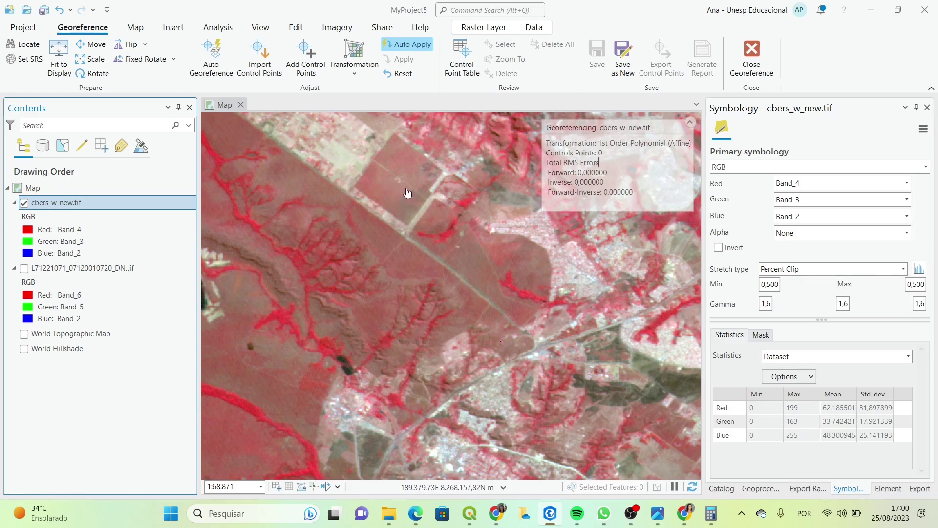
left_click(23, 269)
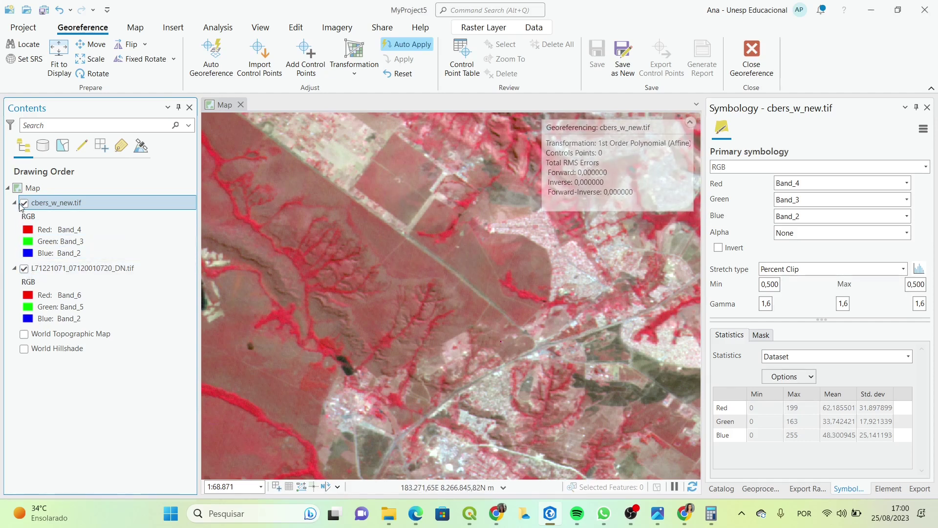
left_click(23, 203)
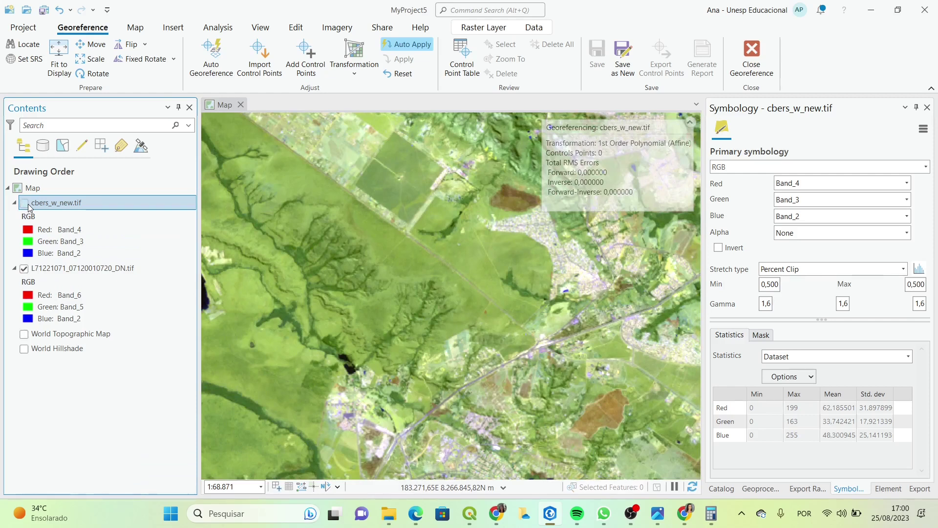
left_click(25, 203)
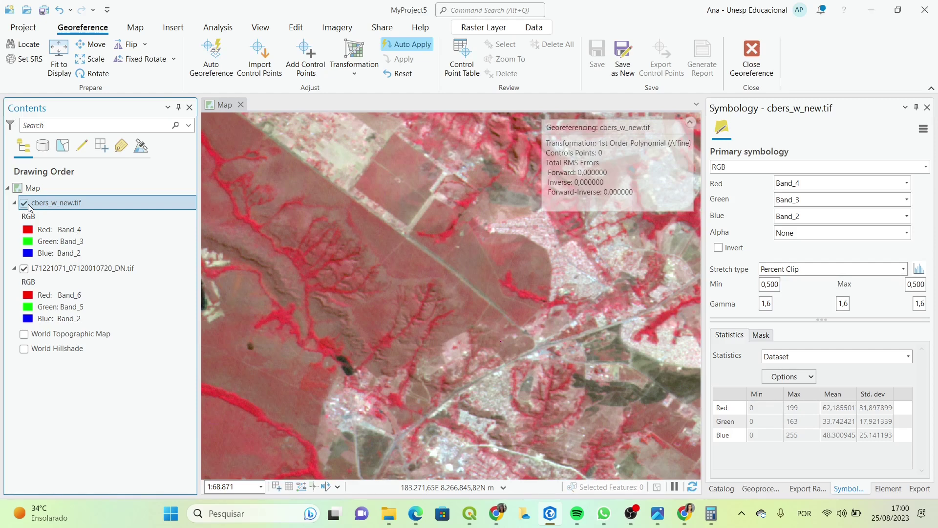
Compare both composites around the six rectangular dark ponds in the southwest by toggling the visibility of cbers_w_new.tif
mouse_move(335, 370)
left_mouse_down()
mouse_move(458, 216)
mouse_move(354, 372)
left_mouse_up()
scroll(353, 371, "down", 3)
left_click_drag(259, 434, 384, 292)
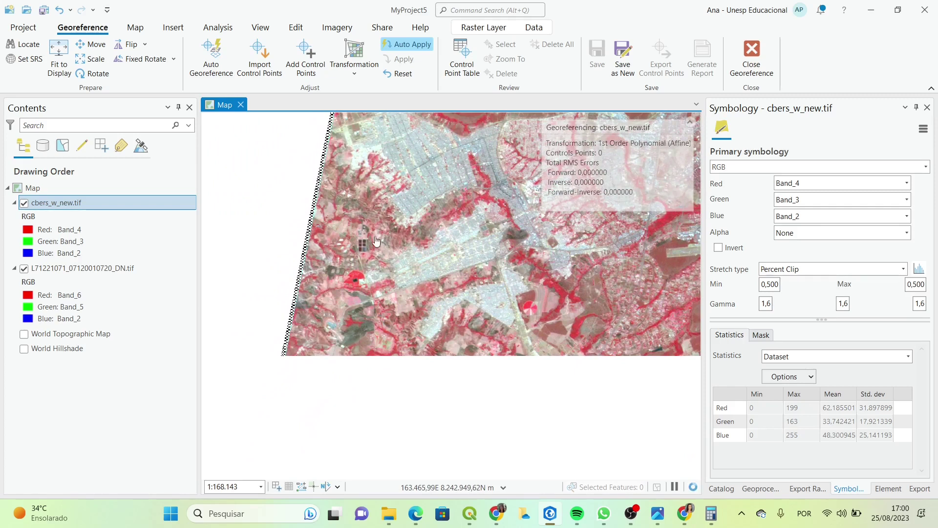
scroll(376, 241, "up", 4)
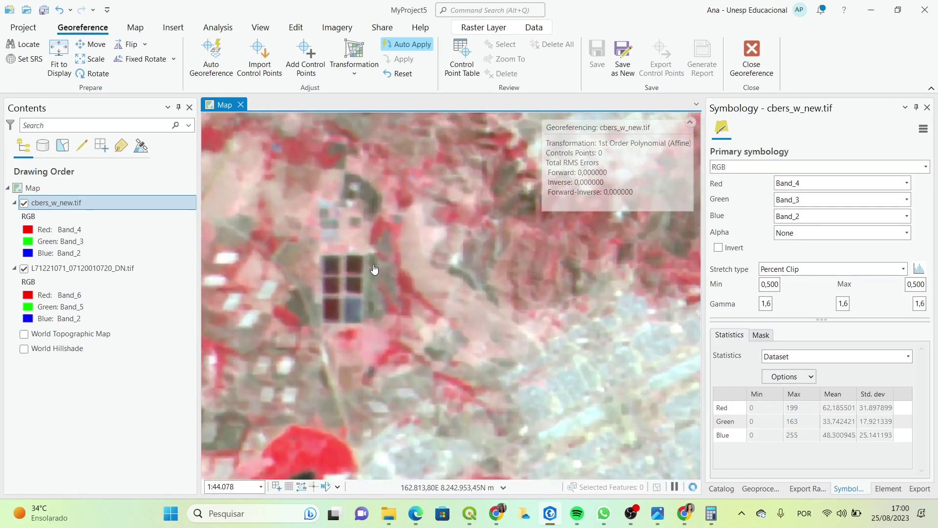
scroll(374, 268, "up", 1)
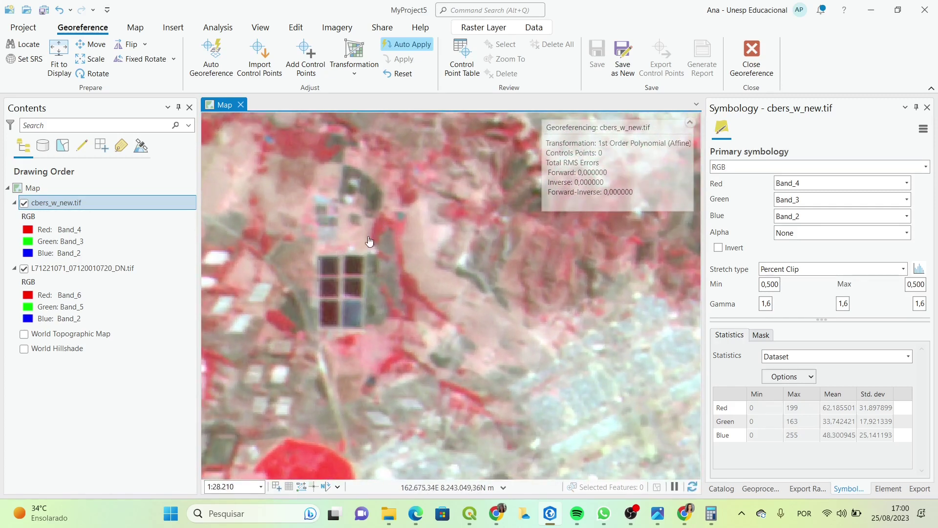
left_click(27, 204)
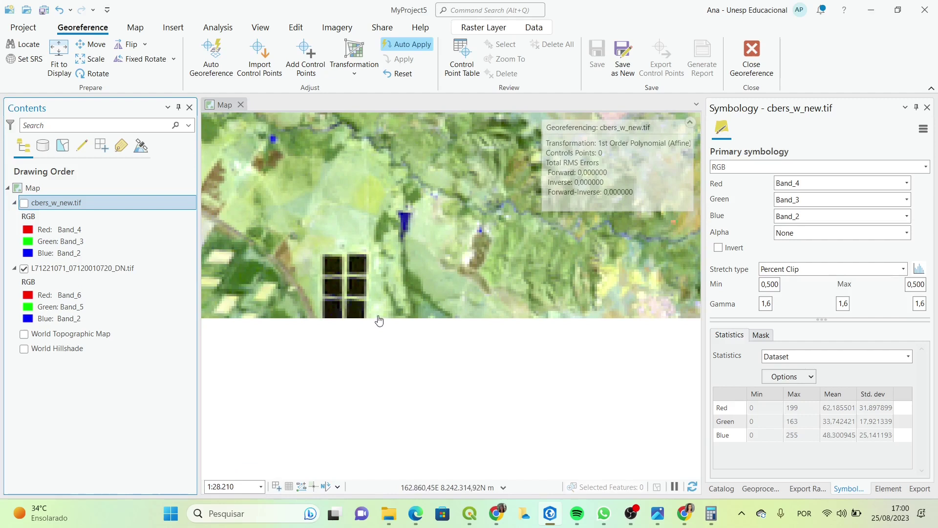
left_click(24, 202)
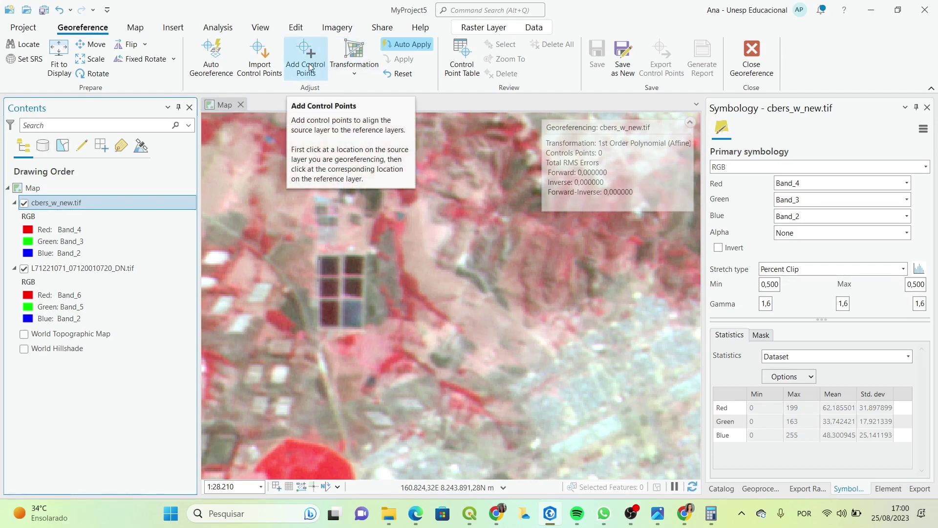
Start the first control point with its source at the northeast corner of the six-pond block on the CBERS image
scroll(350, 268, "up", 3)
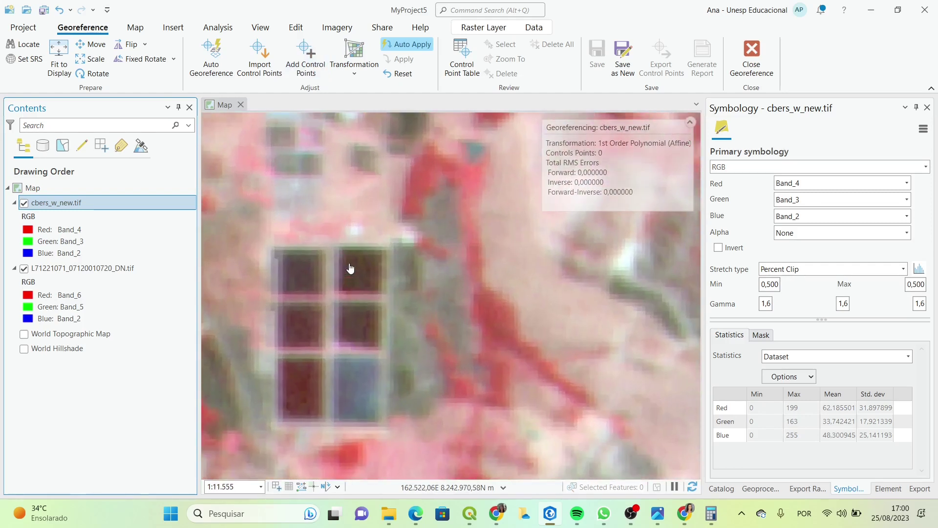
left_click(306, 58)
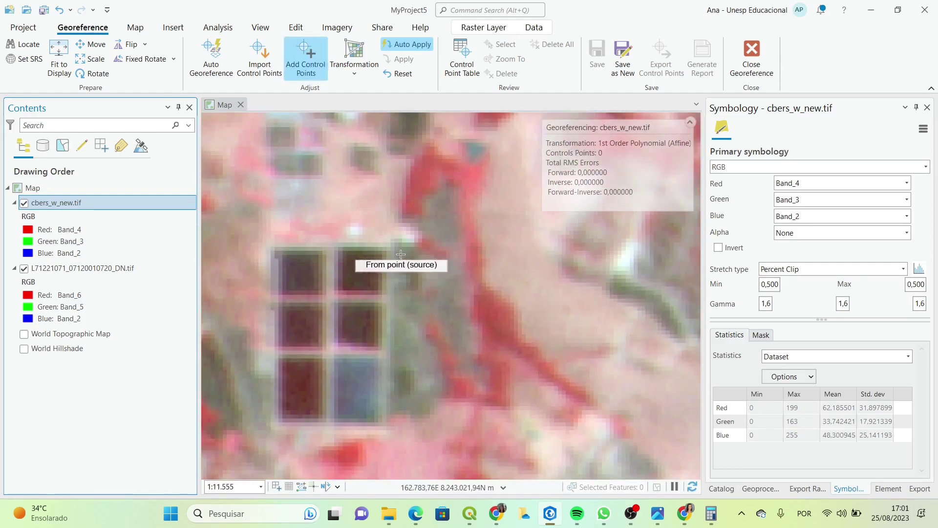
scroll(383, 250, "down", 2)
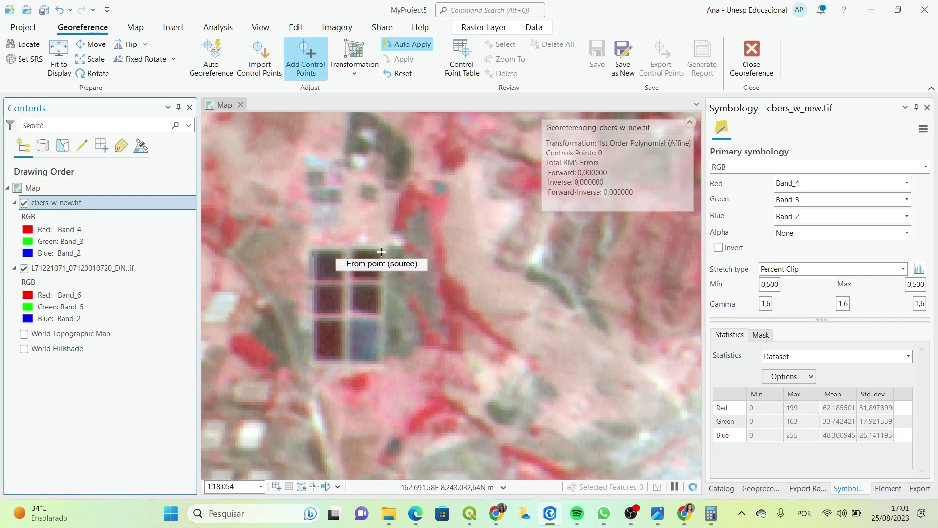
left_click(381, 249)
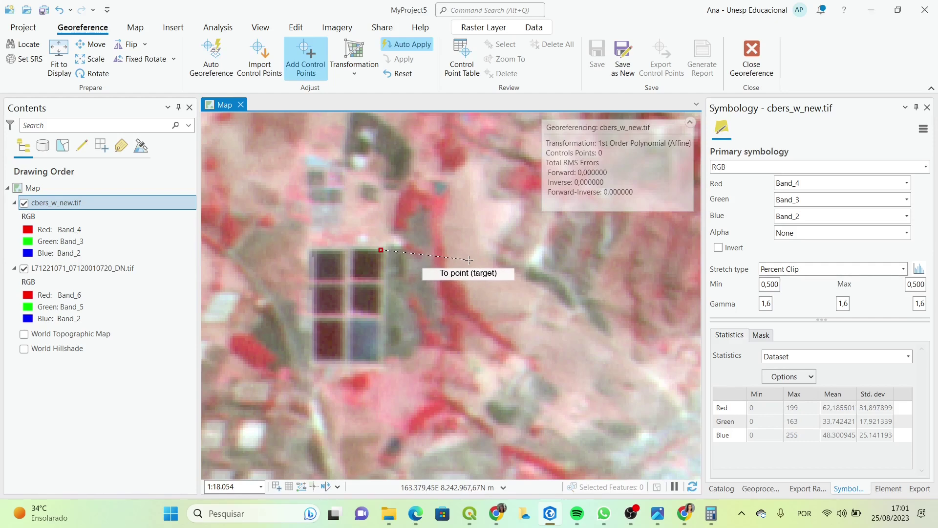
Hide cbers_w_new.tif and set the control point's target at the same northeast pond corner on the Landsat image
right_click(431, 171)
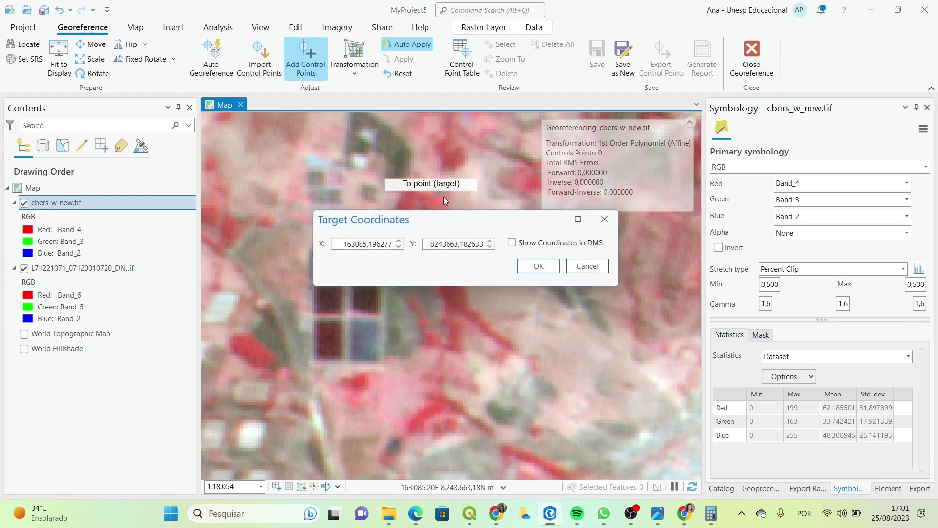
left_click(587, 267)
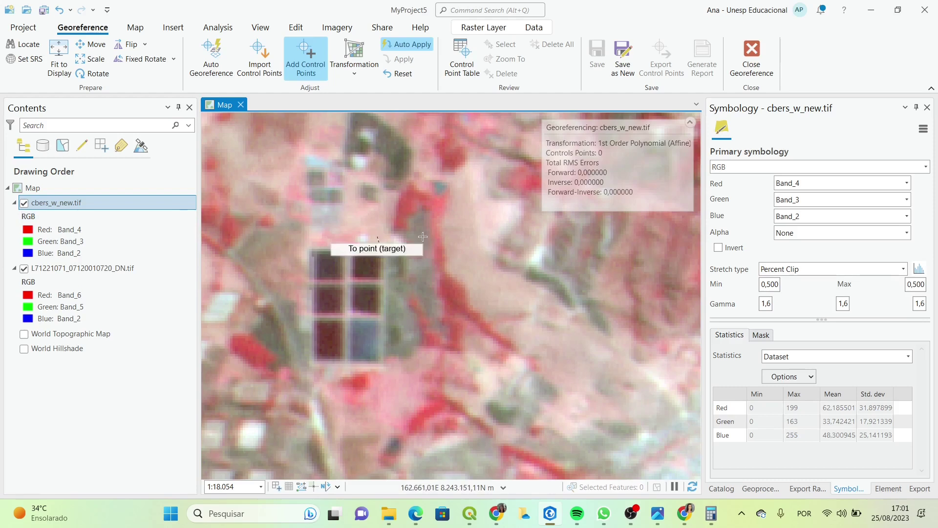
left_click(24, 203)
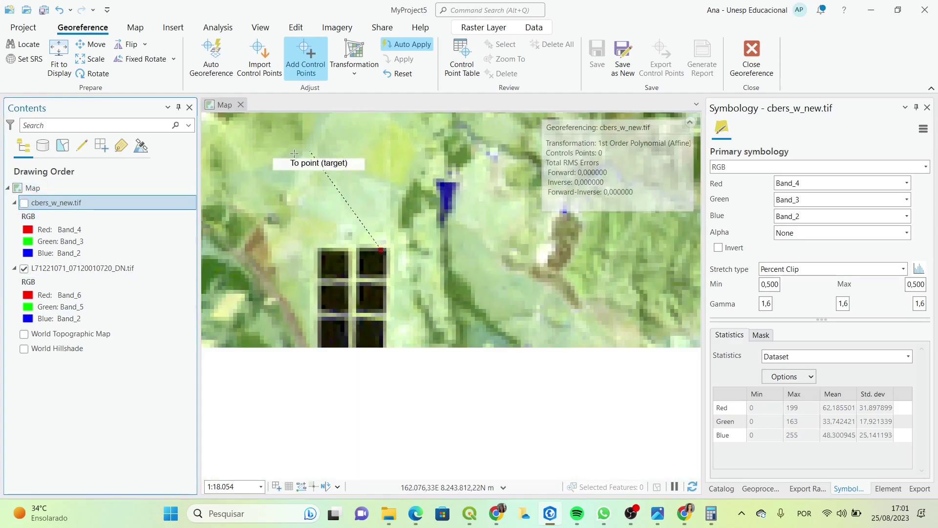
scroll(384, 282, "up", 2)
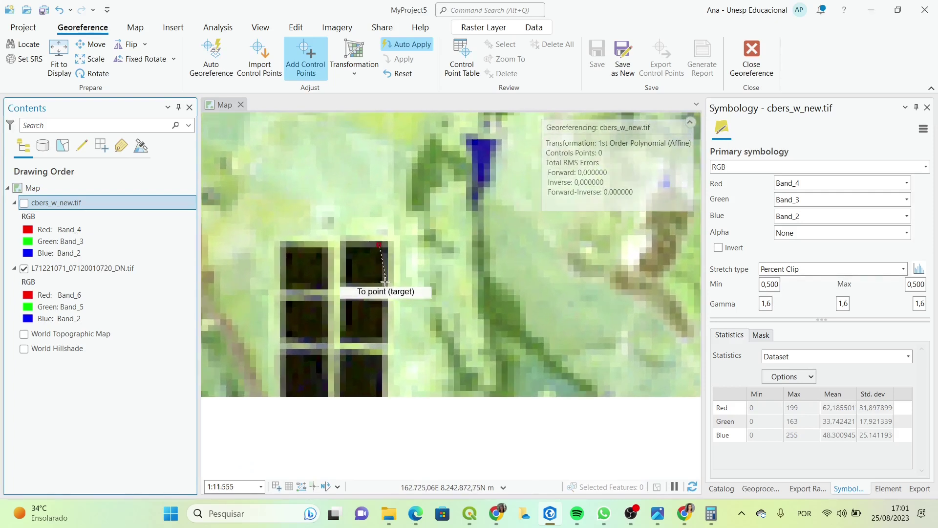
left_click(386, 243)
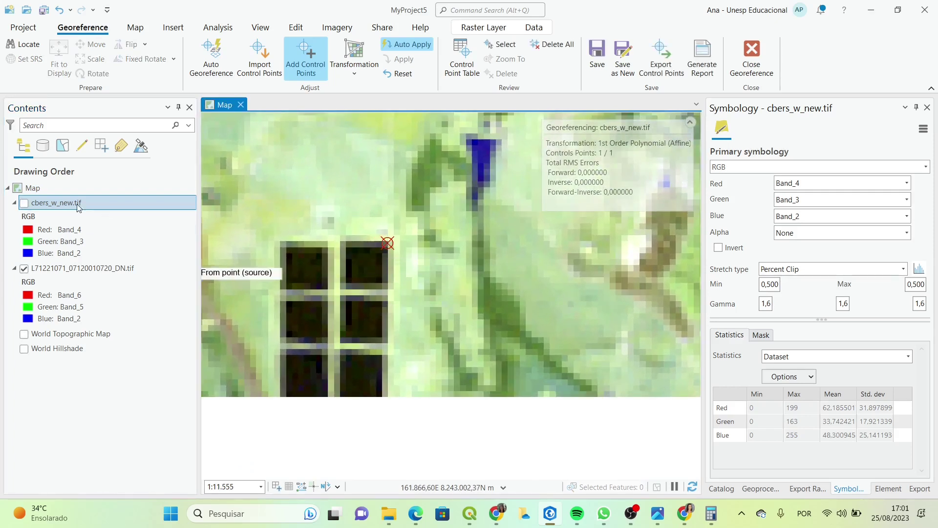
Show cbers_w_new.tif again and toggle both rasters to compare their full extents after adding the first control point
left_click(23, 204)
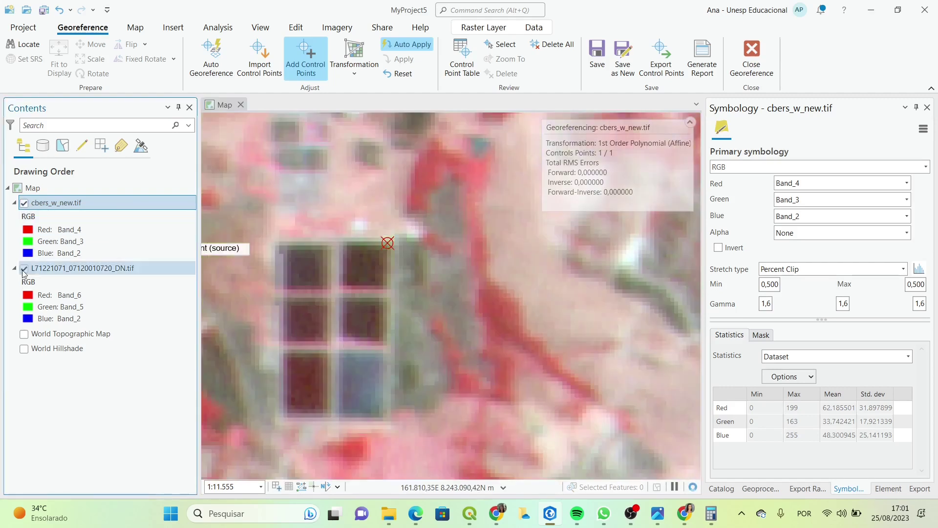
scroll(352, 308, "down", 4)
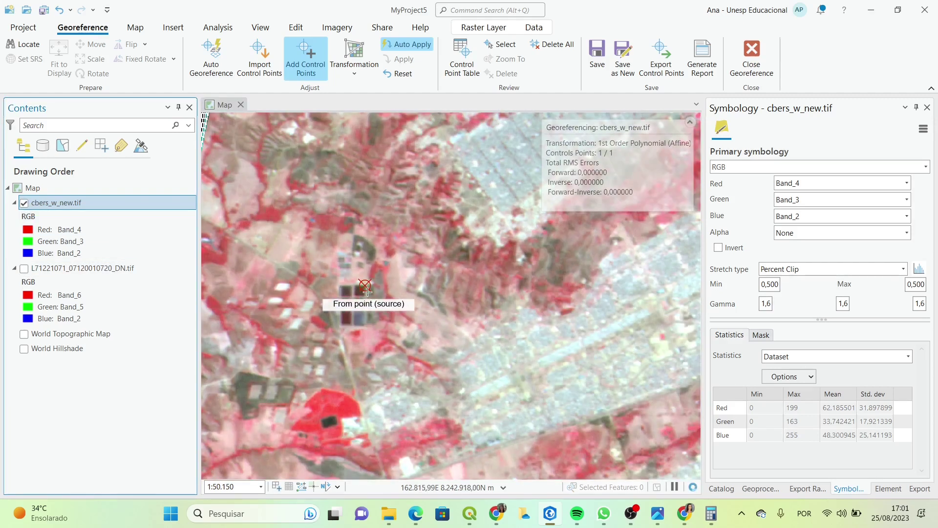
scroll(380, 303, "down", 5)
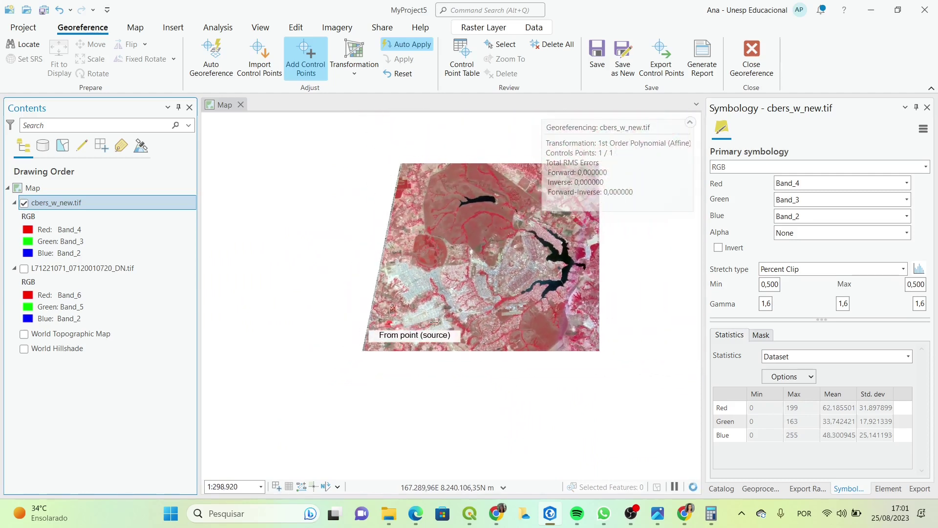
left_click(24, 268)
left_click(22, 205)
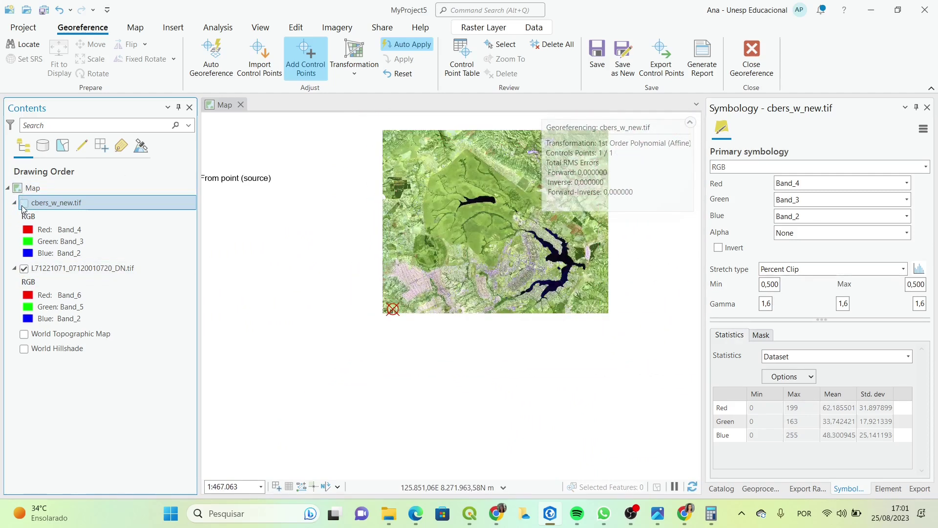
left_click(23, 204)
left_click(23, 204)
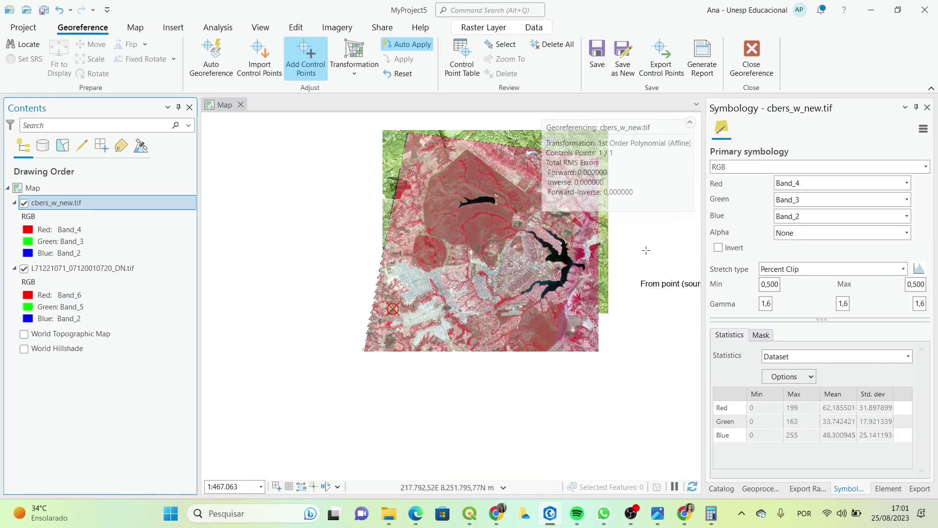
Compare both composites around the dark polygonal field near the CBERS image's northeast corner using the Explore tool
scroll(435, 158, "up", 2)
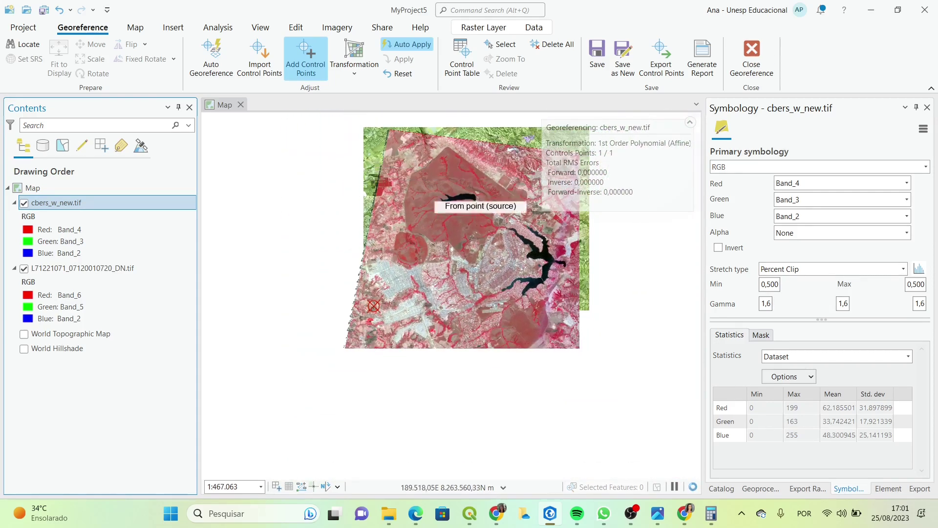
scroll(586, 227, "up", 5)
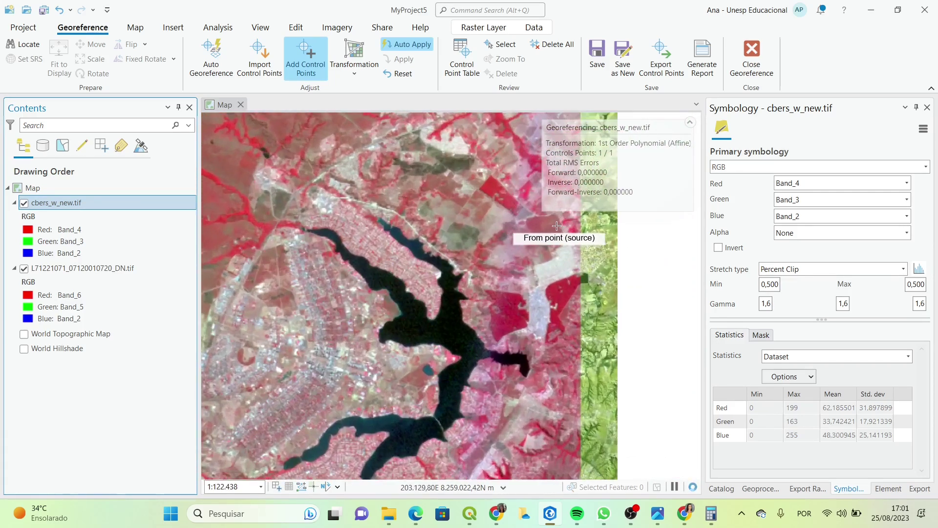
left_click(135, 28)
left_click_drag(450, 209, 332, 422)
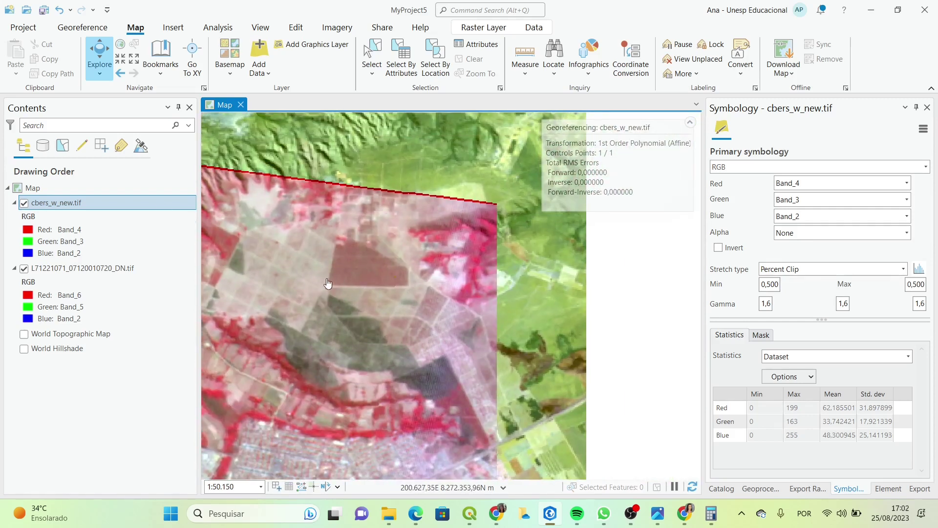
left_click(24, 203)
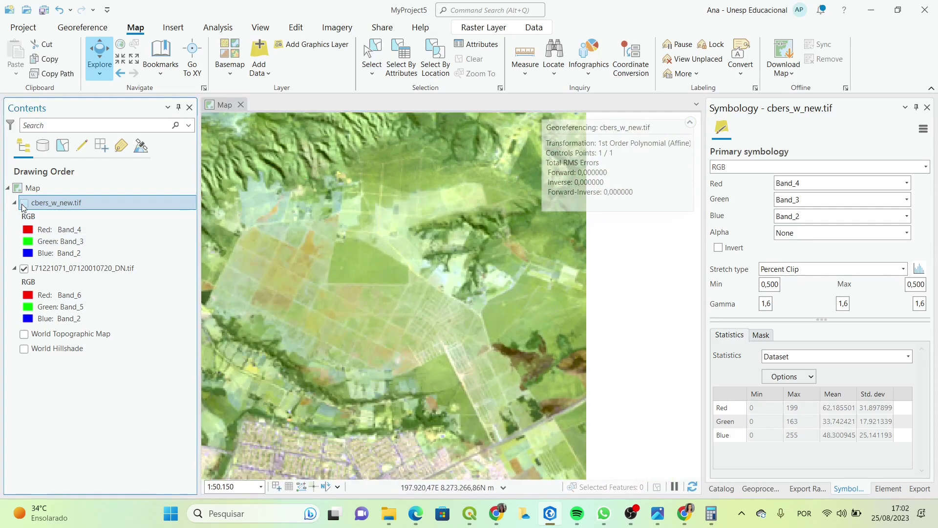
left_click(23, 203)
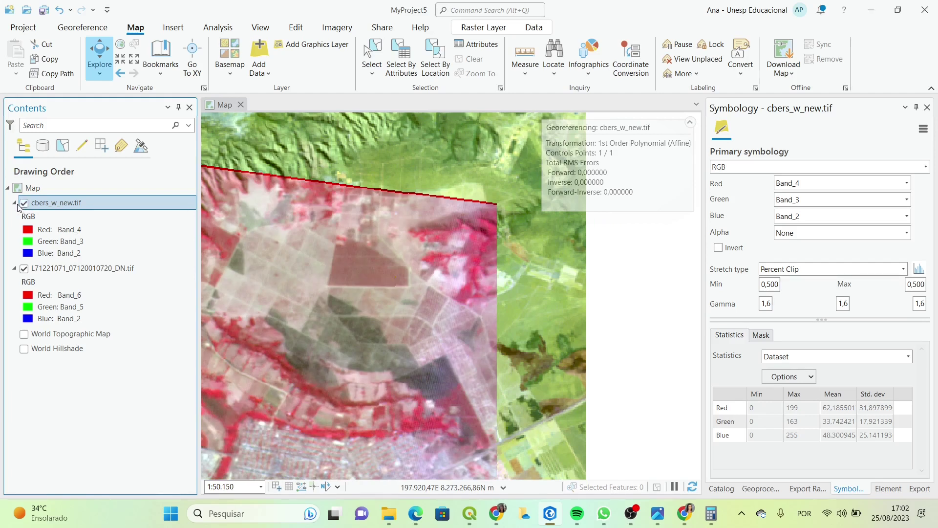
scroll(320, 303, "up", 3)
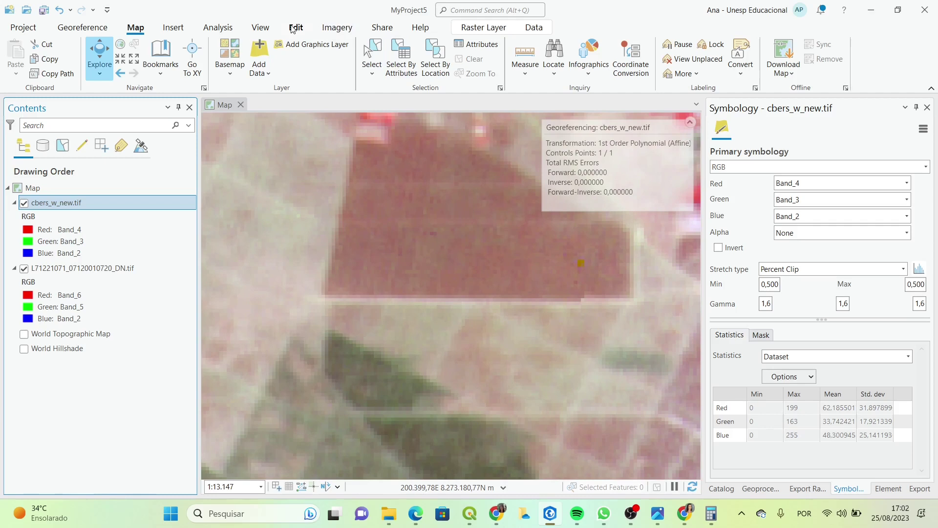
Add a second control point at the polygonal field's southwest corner, matching the CBERS source to the Landsat target with cbers_w_new.tif hidden
left_click(331, 31)
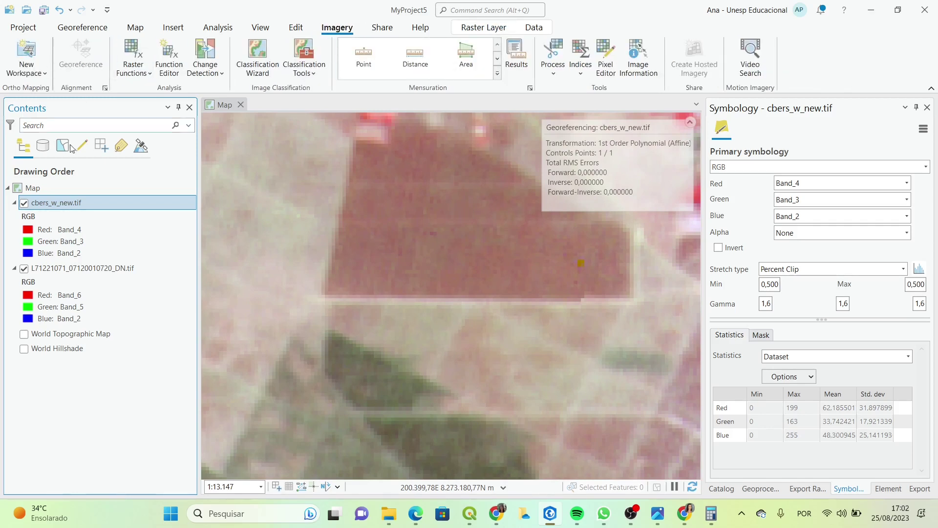
left_click(57, 202)
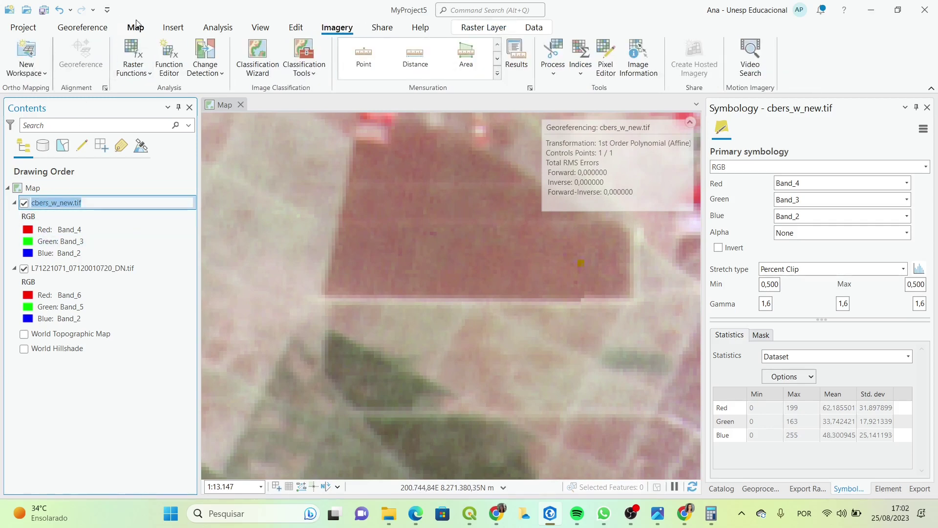
left_click(488, 27)
left_click(98, 30)
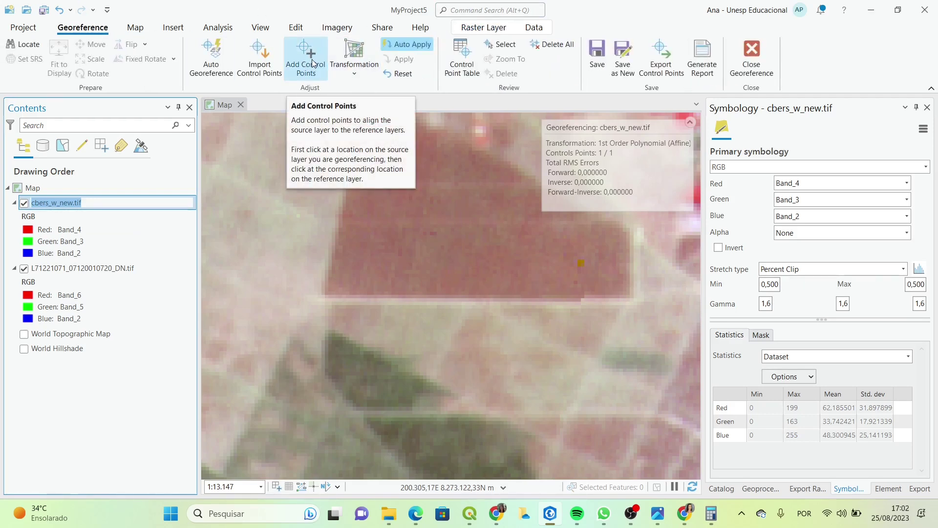
left_click(313, 63)
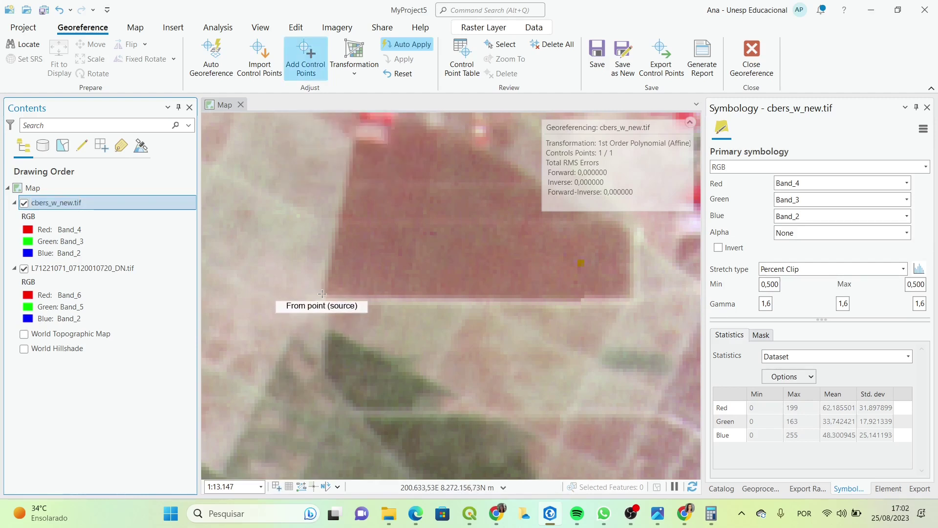
left_click(321, 294)
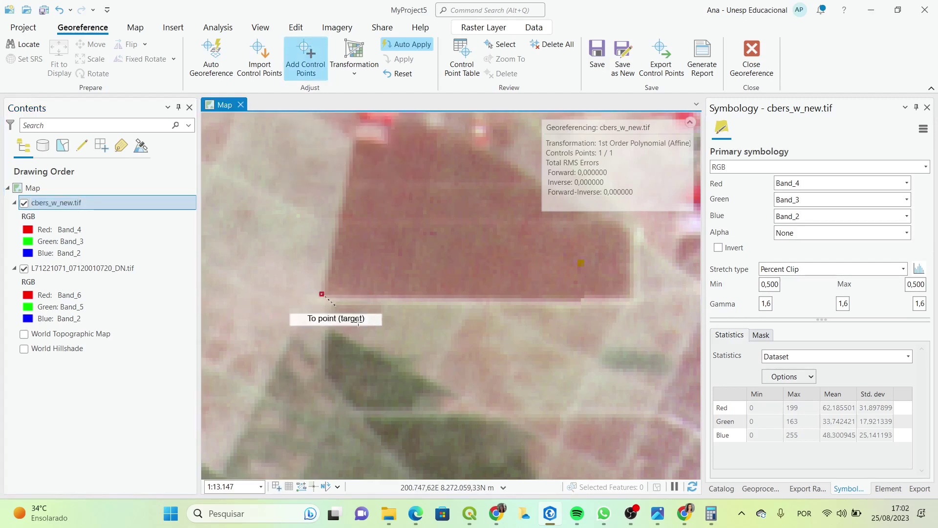
left_click(24, 203)
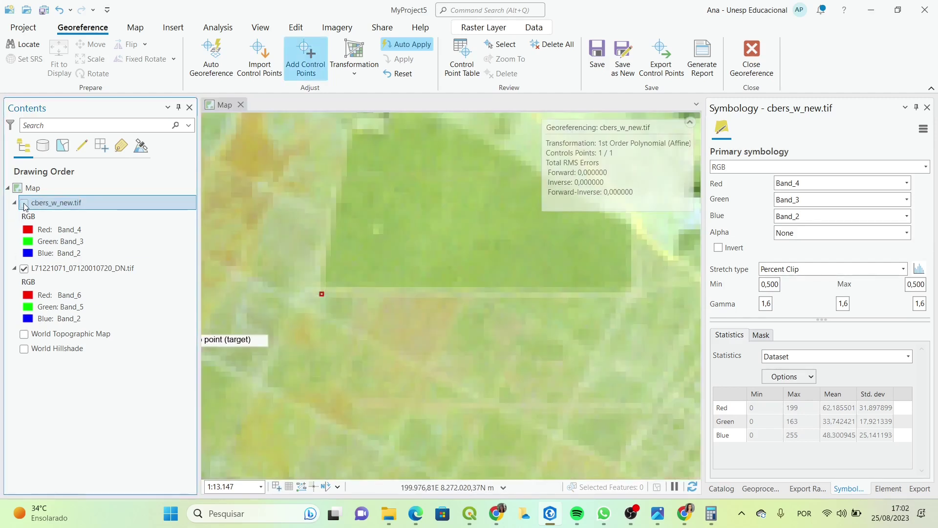
left_click(325, 284)
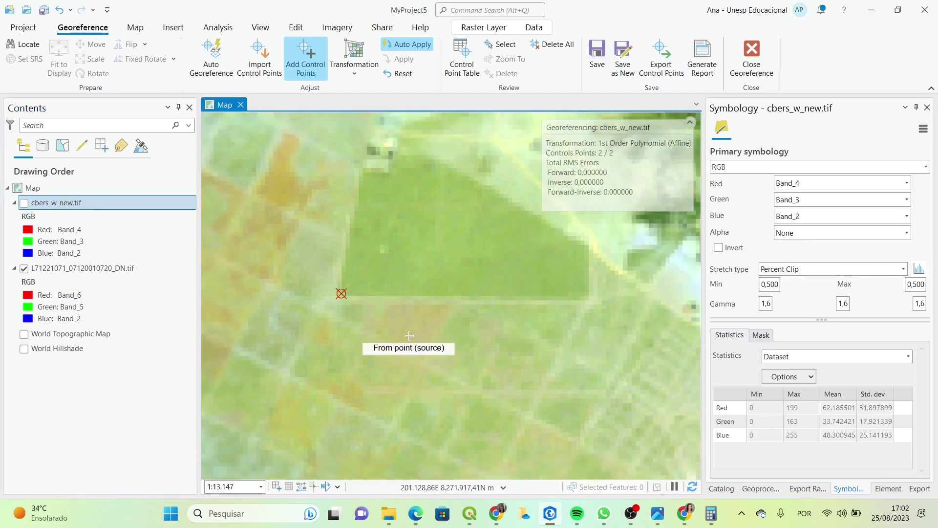
Add a third control point at the road junction below the dark rectangular fields near the west edge, hiding cbers_w_new.tif to set its Landsat target
scroll(409, 335, "down", 3)
left_click(25, 204)
scroll(381, 337, "down", 6)
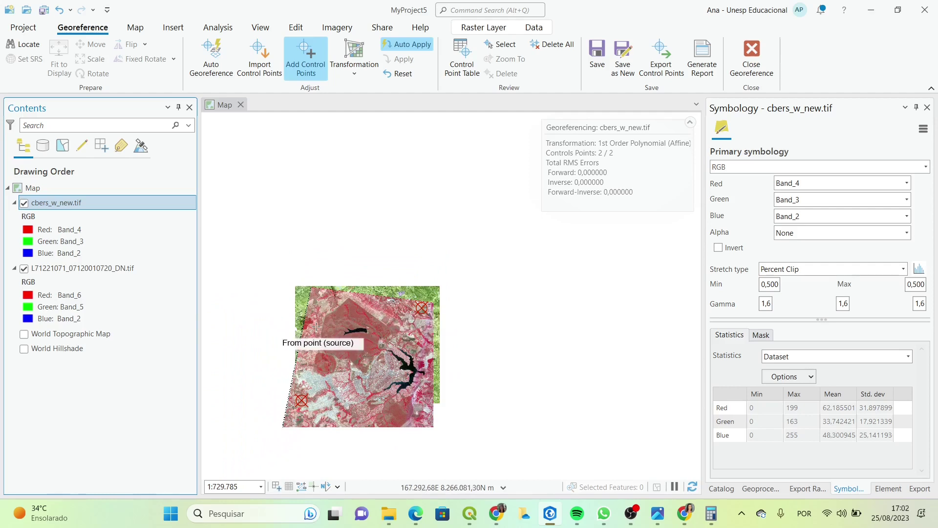
scroll(325, 323, "up", 2)
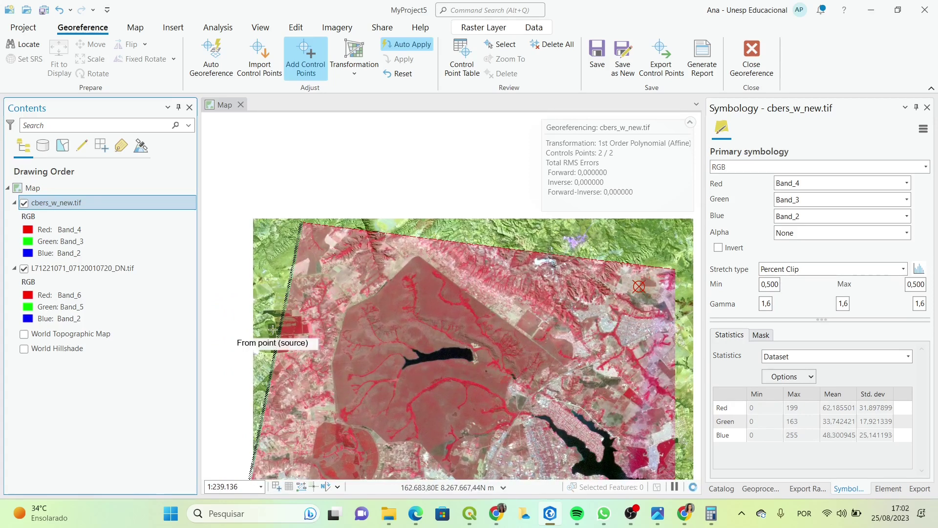
scroll(366, 363, "up", 4)
scroll(364, 346, "up", 3)
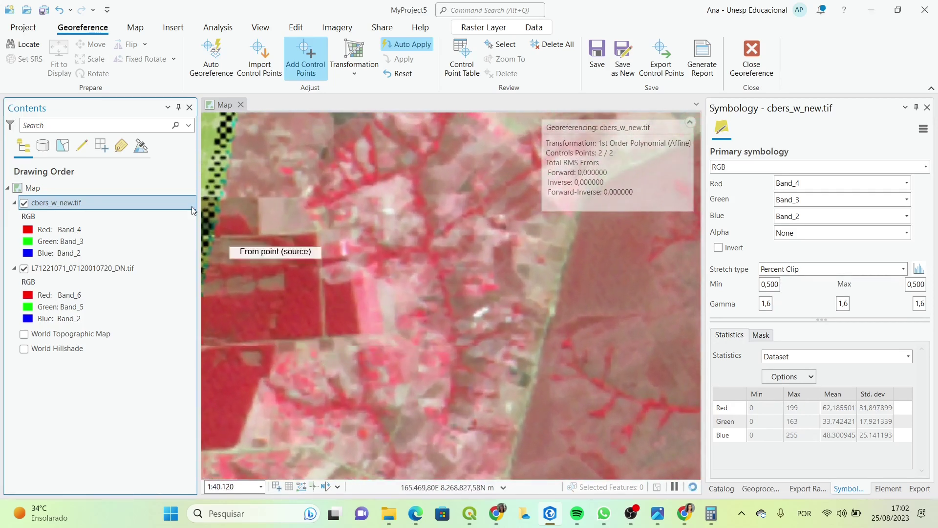
left_click(24, 203)
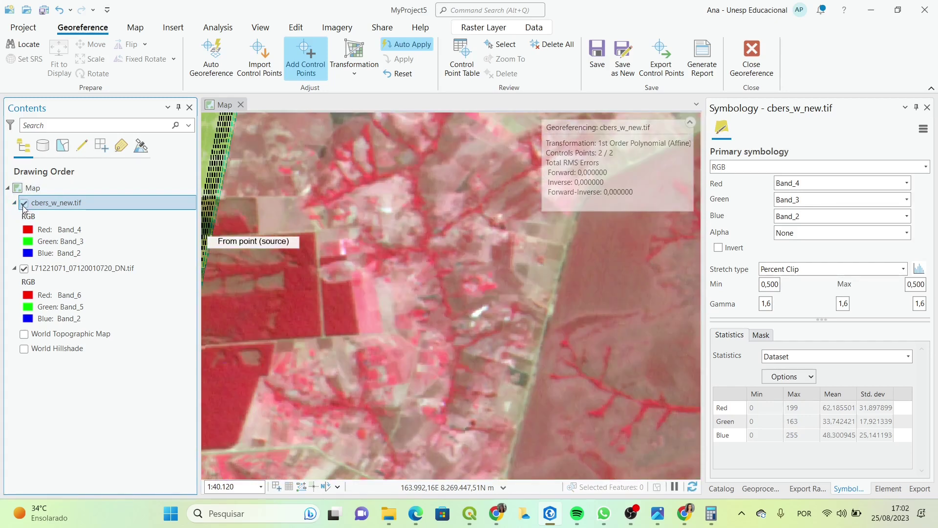
scroll(313, 371, "up", 3)
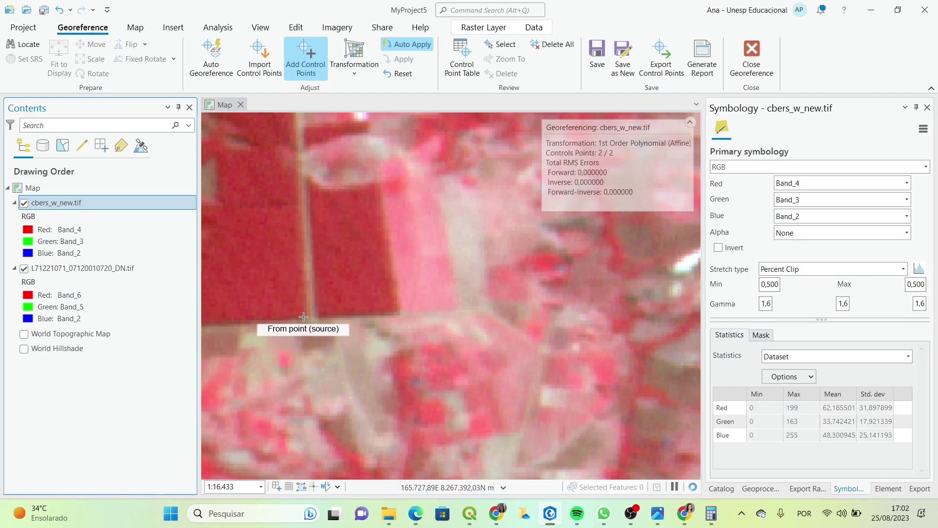
left_click(303, 317)
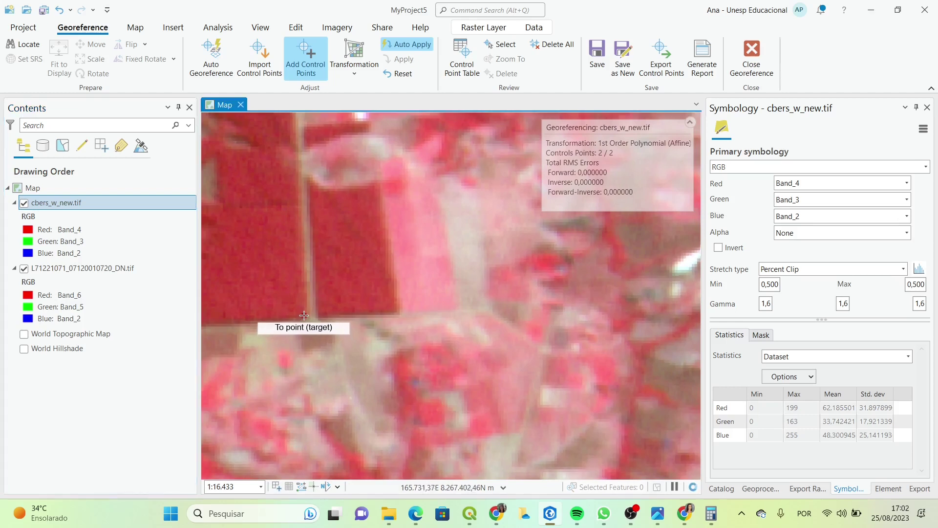
left_click(24, 203)
scroll(325, 293, "up", 2)
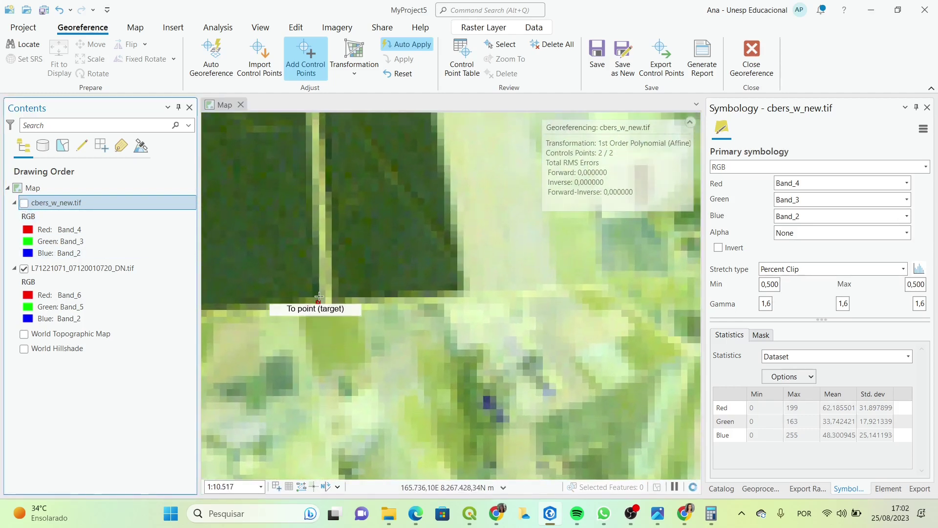
left_click(316, 297)
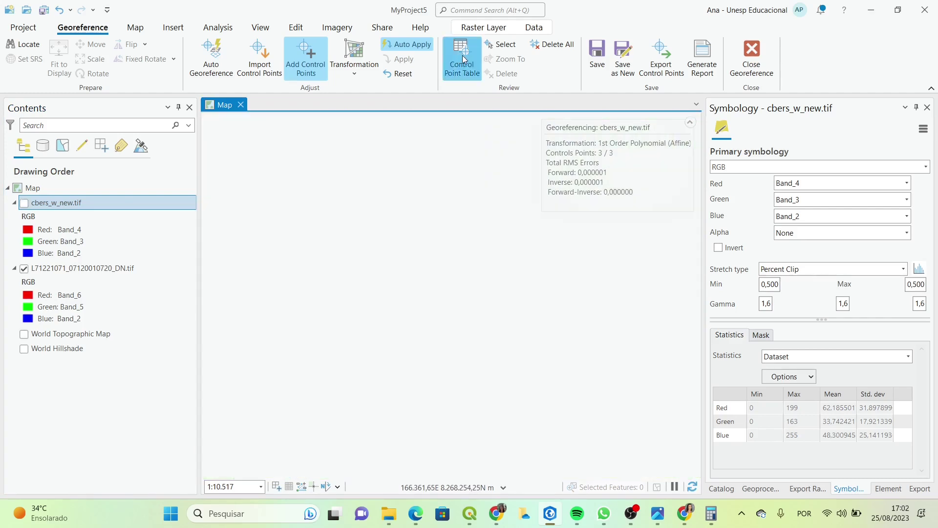
Open the control point table and review the points' residuals and the total RMS errors
left_click(463, 60)
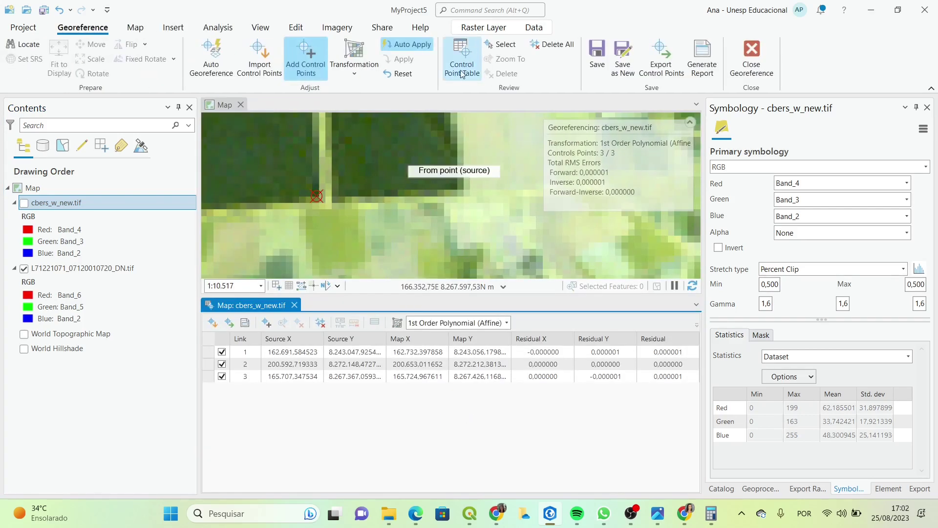
left_click(665, 365)
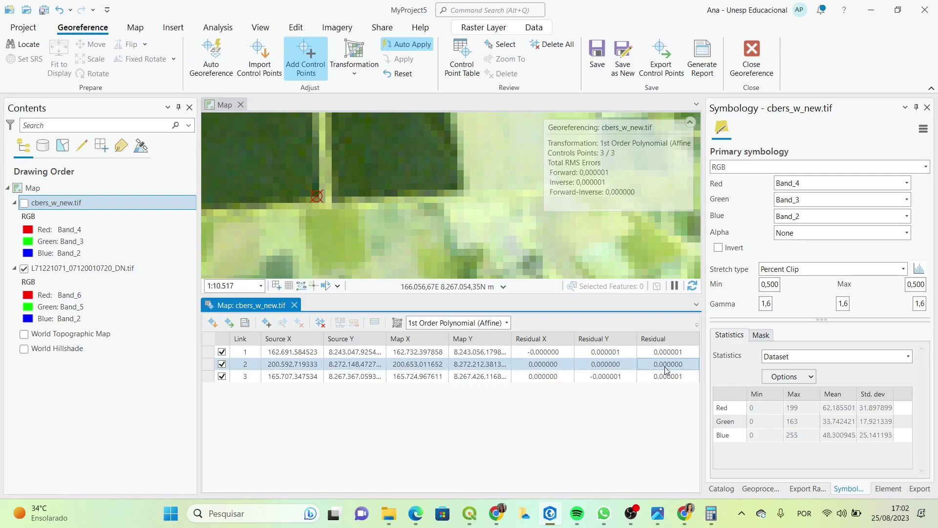
left_click(632, 162)
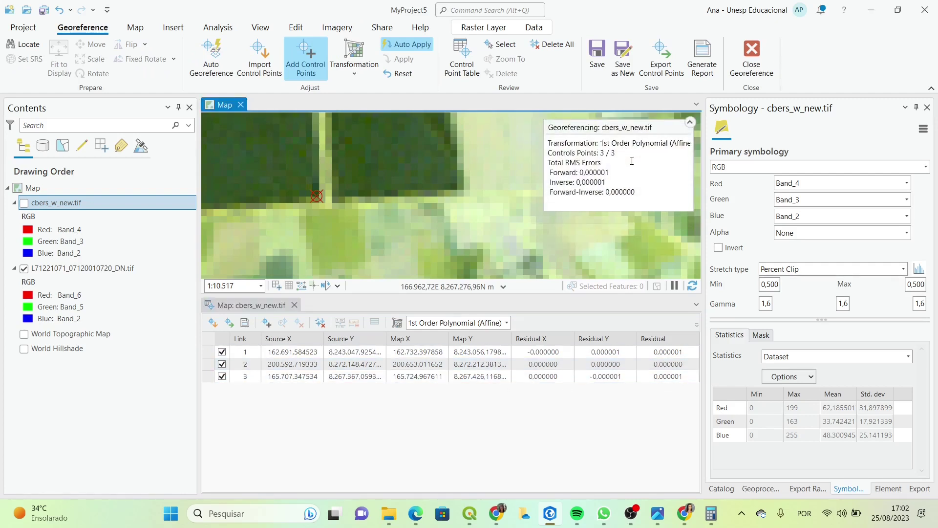
Compare both composites around the southeastern reservoir for a common feature, toggling cbers_w_new.tif
scroll(358, 197, "down", 5)
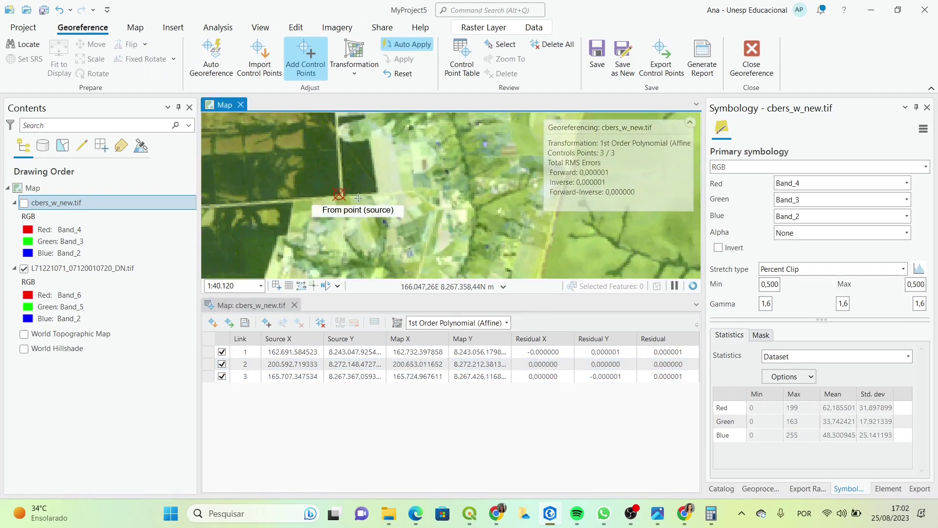
scroll(356, 200, "down", 3)
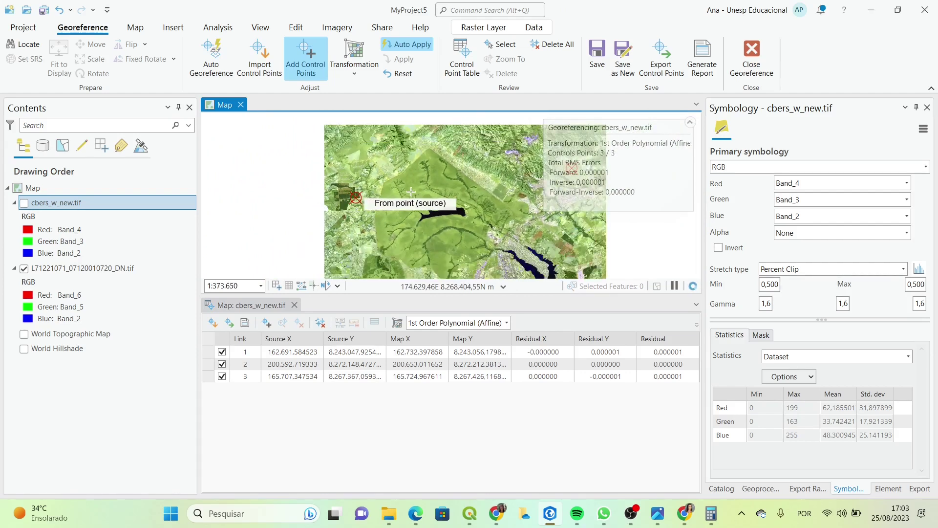
scroll(411, 192, "down", 2)
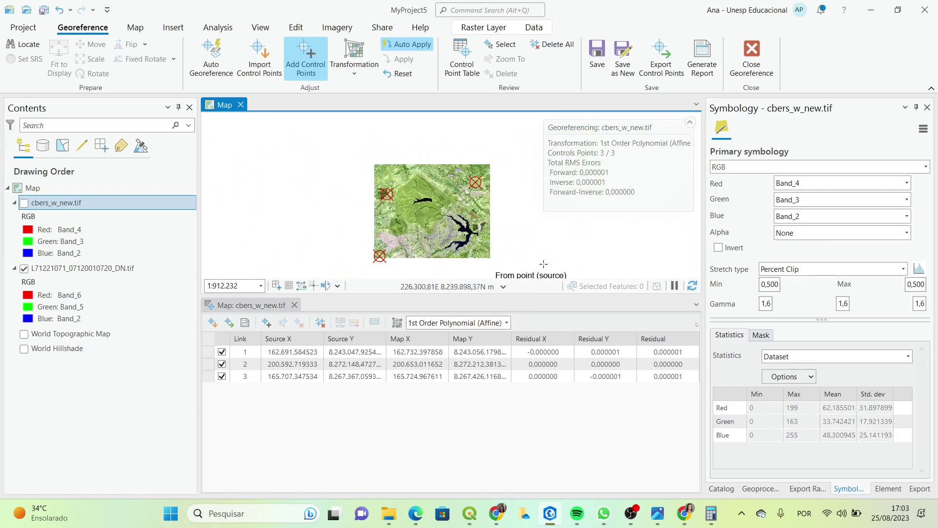
scroll(478, 256, "up", 2)
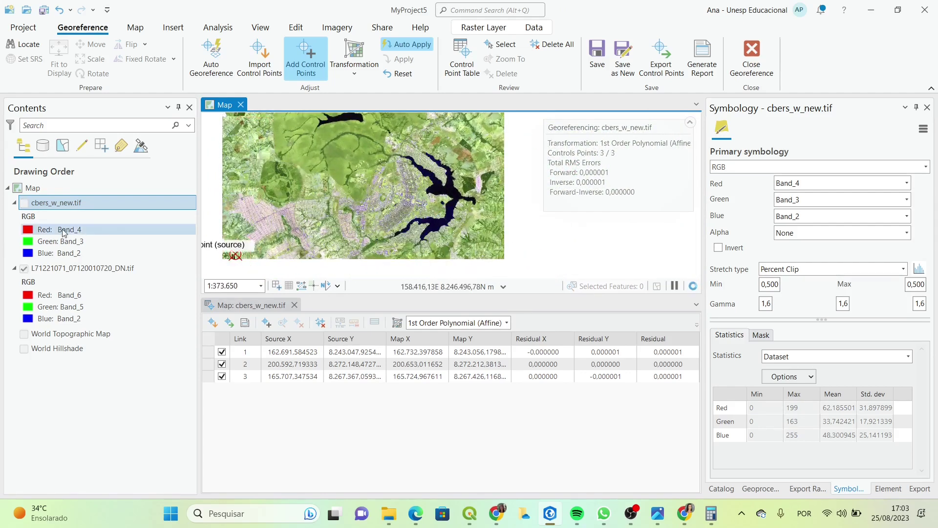
left_click(24, 203)
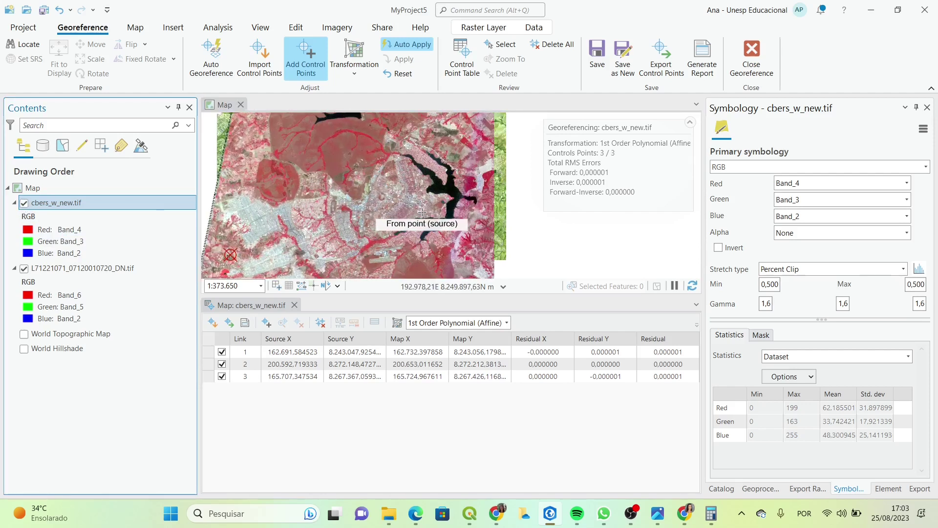
scroll(454, 274, "up", 2)
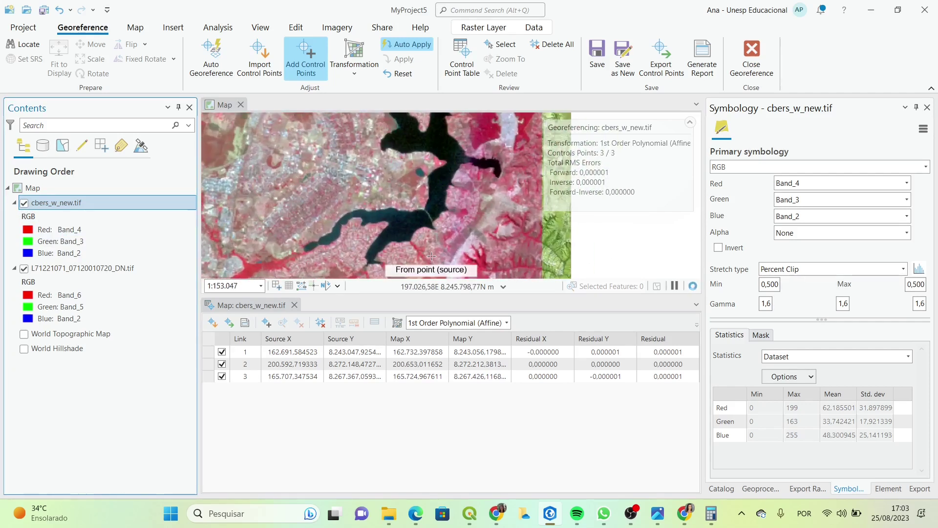
scroll(393, 211, "up", 3)
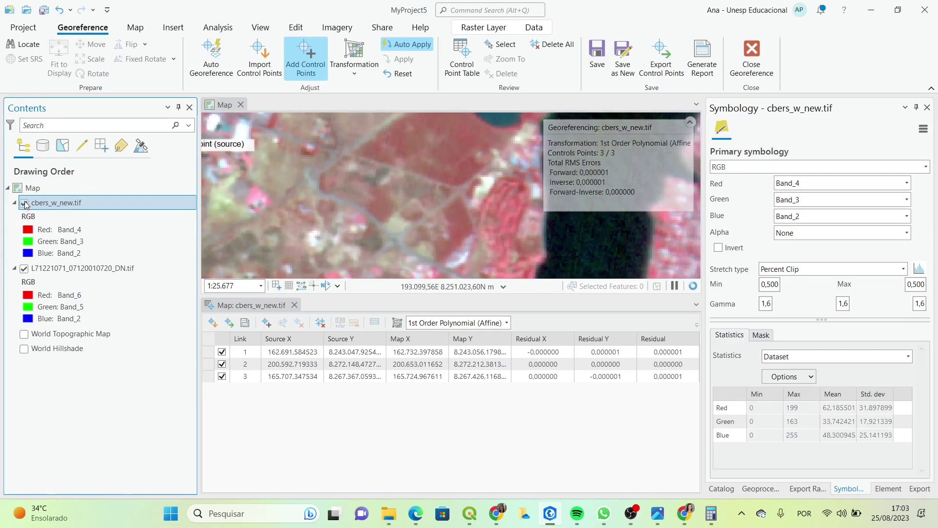
left_click(24, 202)
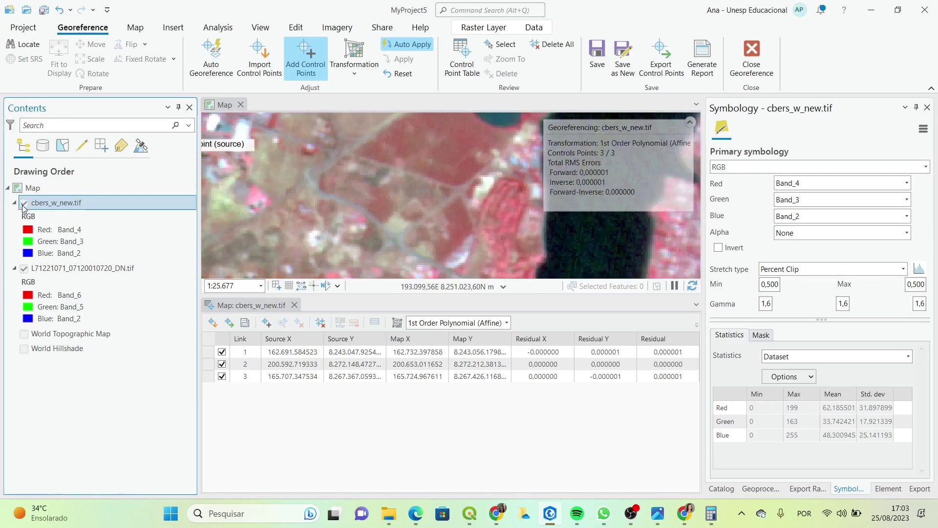
left_click(23, 203)
left_click(24, 203)
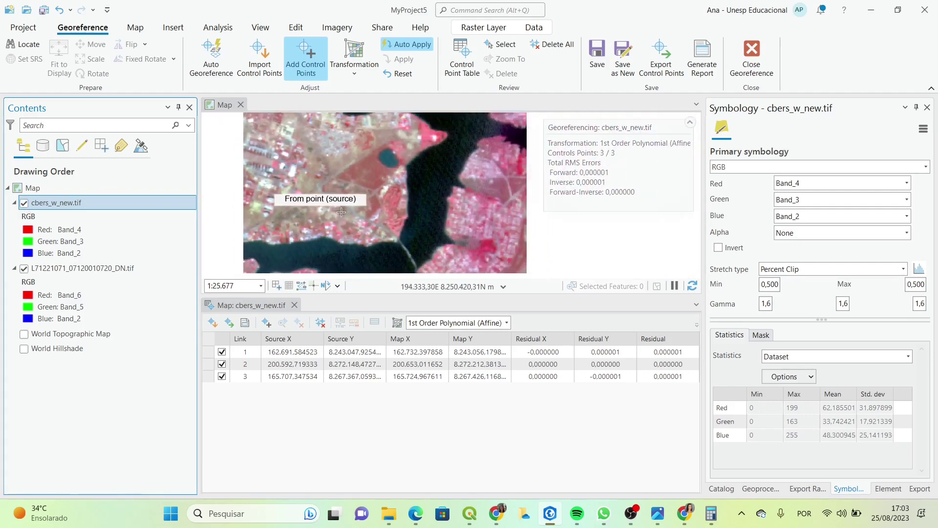
Add a fourth control point at the road junction west of the reservoir's southwest arm, hiding cbers_w_new.tif to set its Landsat target
scroll(341, 212, "down", 3)
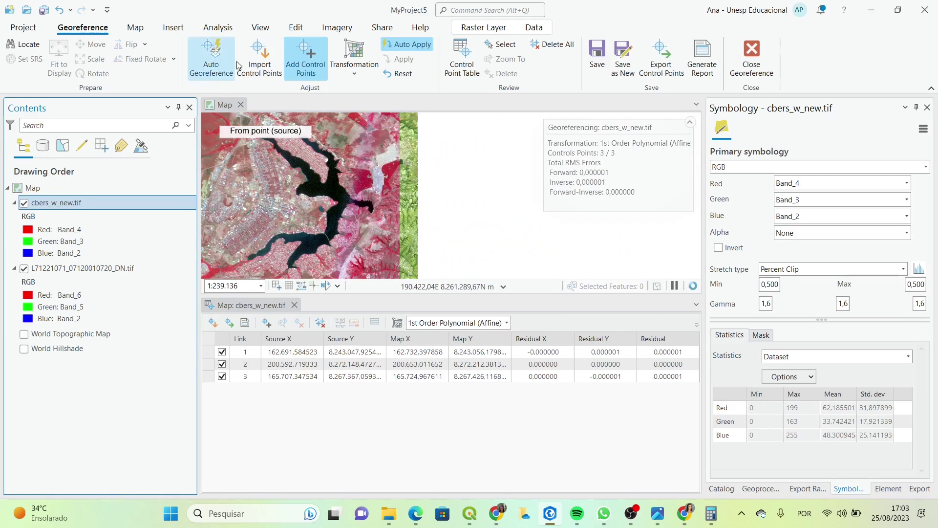
scroll(239, 236, "down", 1)
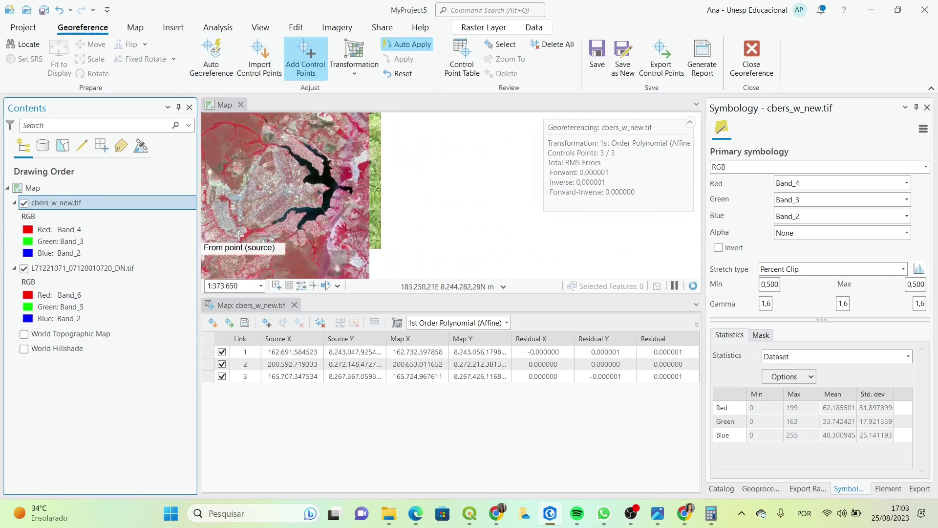
scroll(239, 236, "up", 1)
left_click(24, 202)
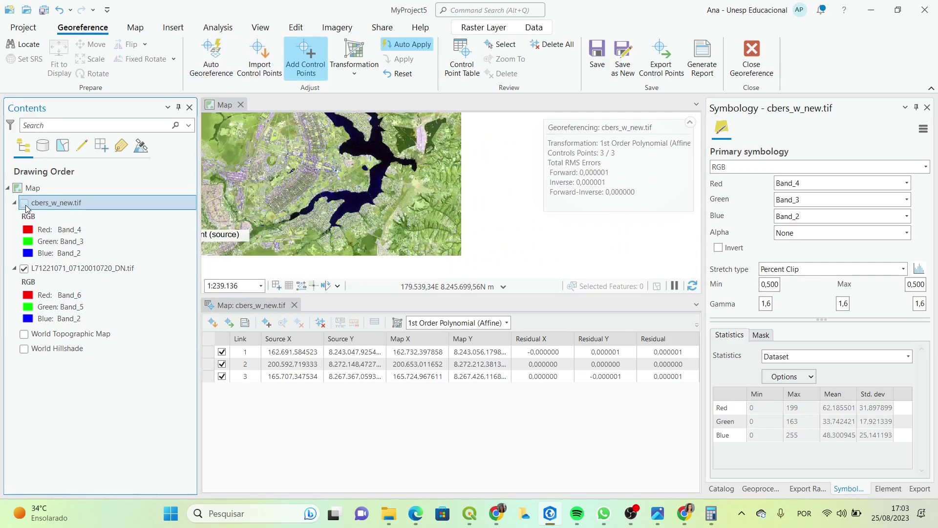
scroll(225, 228, "up", 2)
scroll(225, 229, "up", 1)
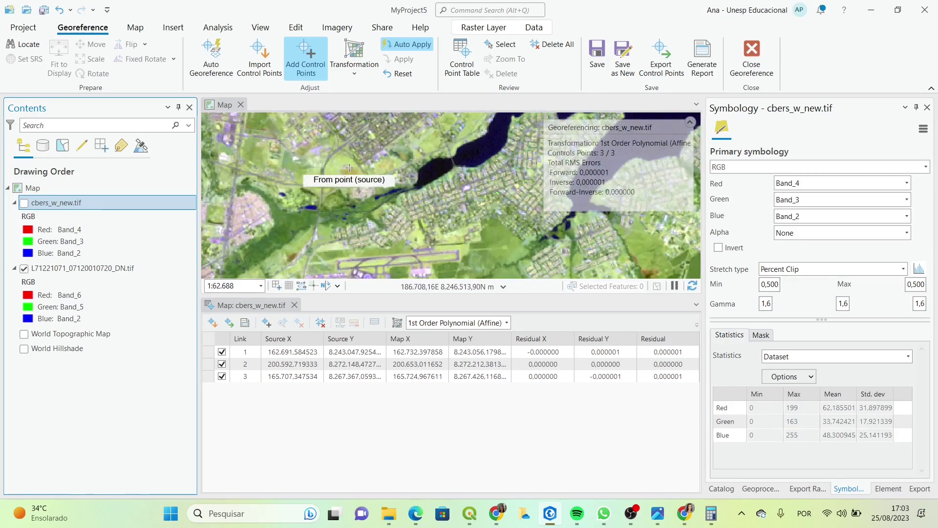
scroll(349, 168, "up", 2)
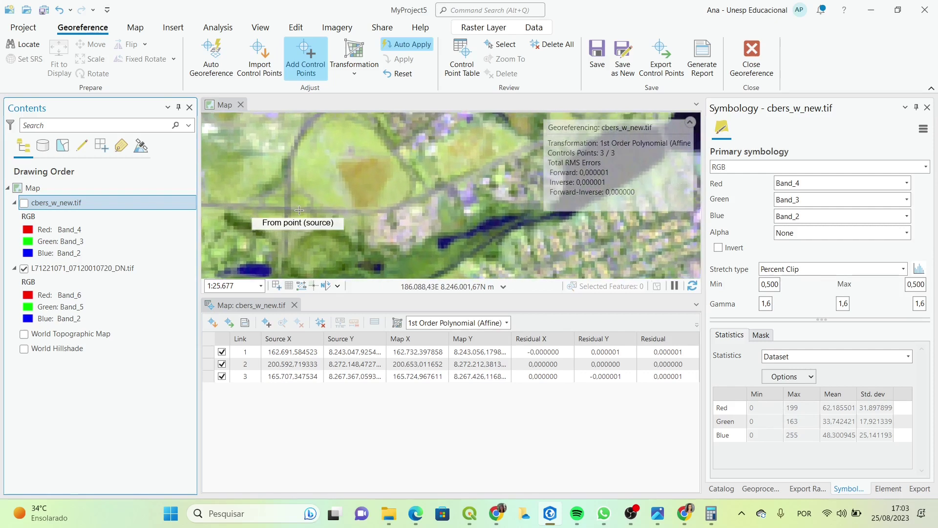
scroll(299, 210, "up", 1)
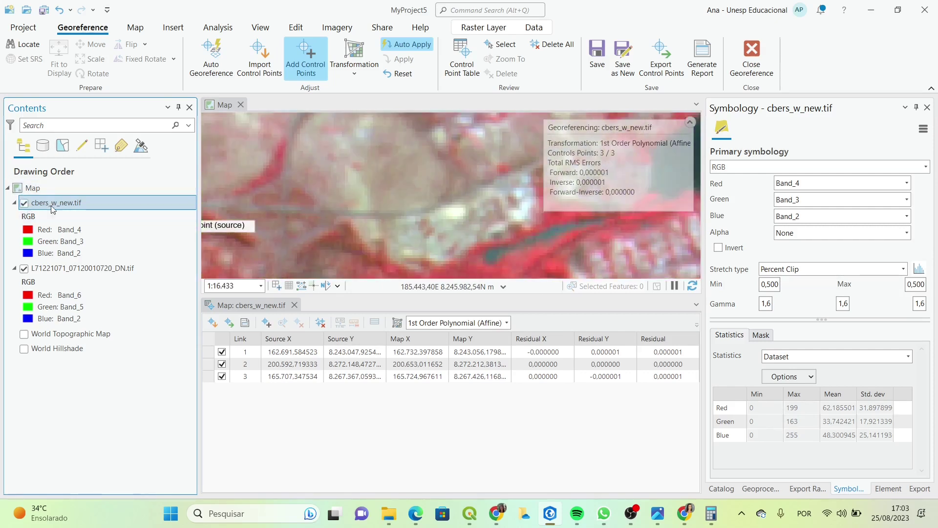
left_click(283, 210)
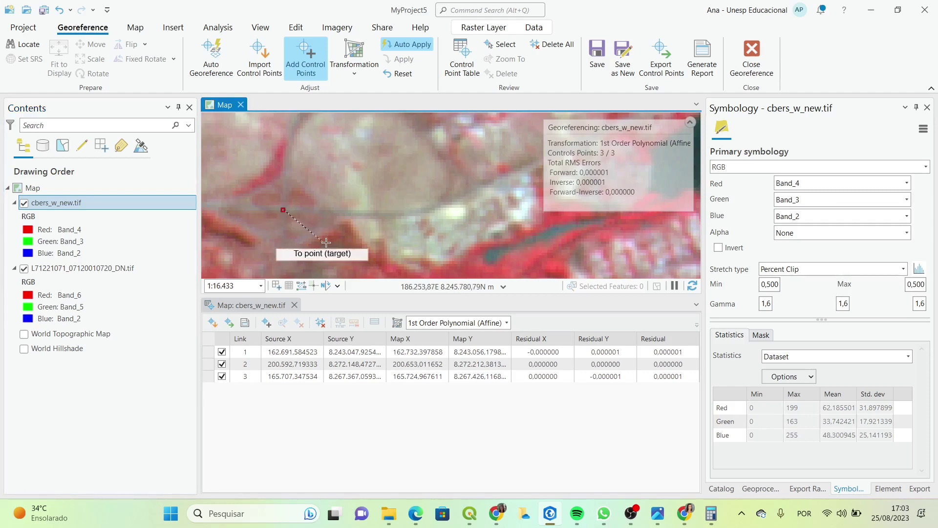
left_click(23, 202)
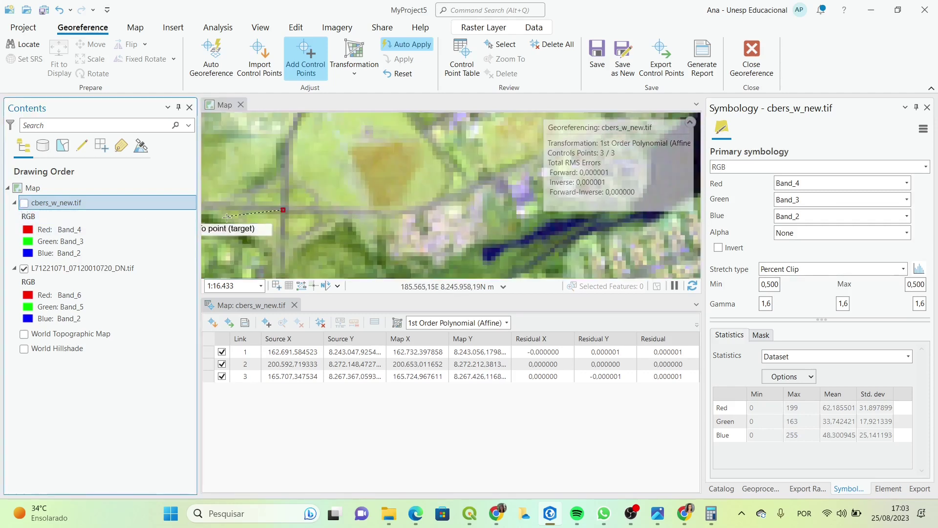
left_click(286, 208)
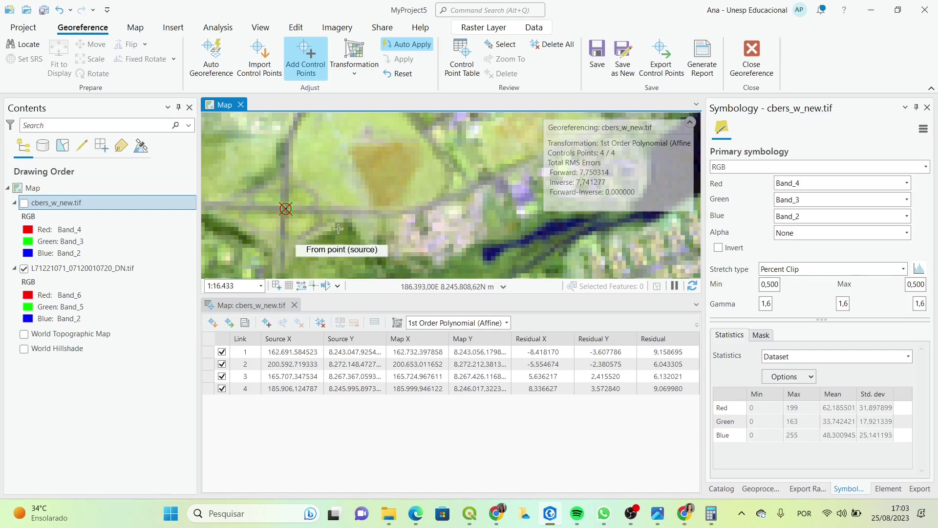
Examine the distribution of the control points and inspect the central lake in the Landsat image for a fifth point location
scroll(304, 210, "down", 3)
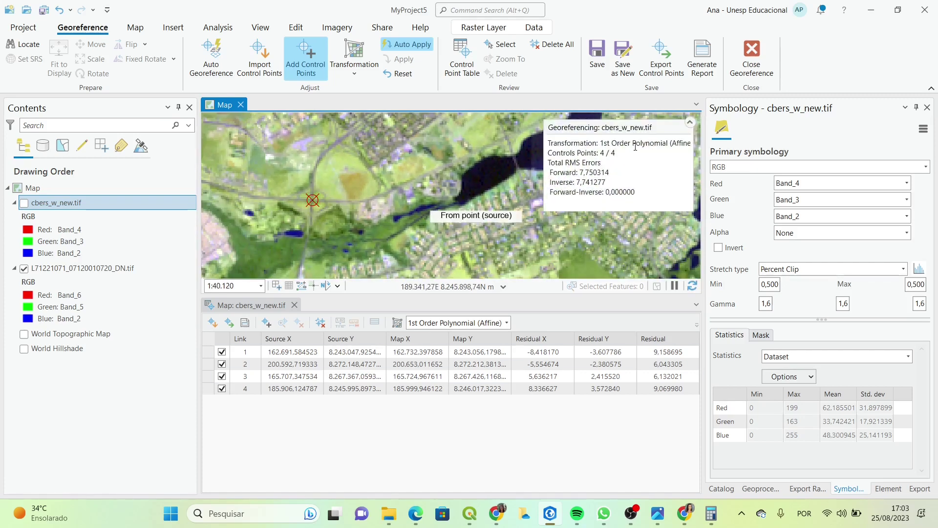
scroll(309, 131, "down", 6)
scroll(322, 186, "down", 3)
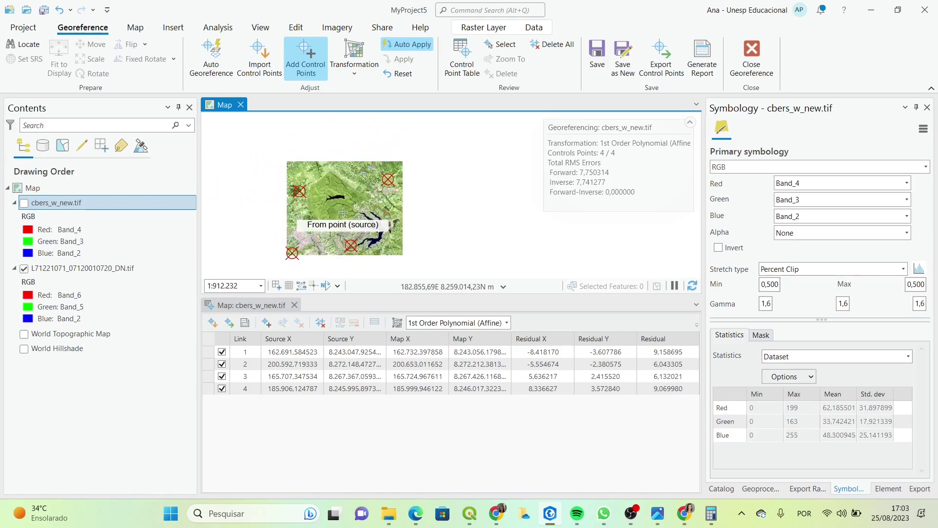
scroll(343, 212, "up", 4)
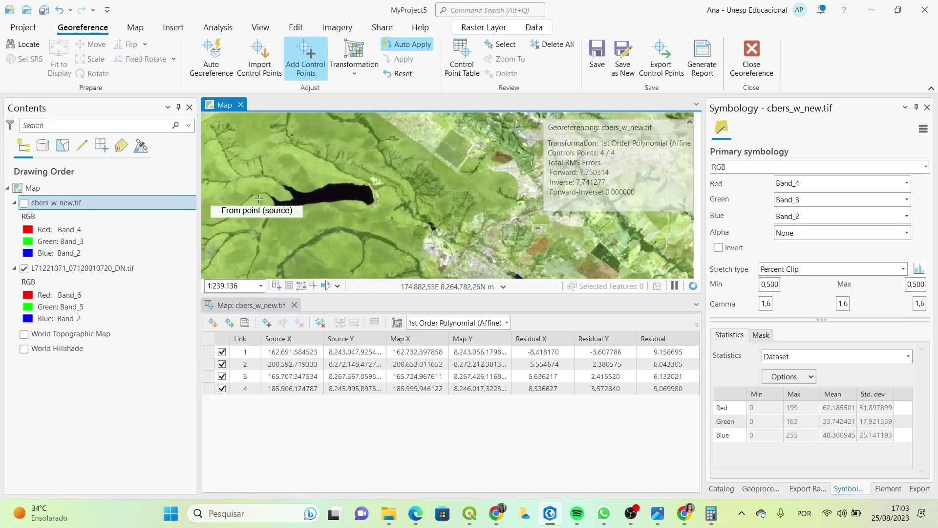
scroll(259, 198, "up", 3)
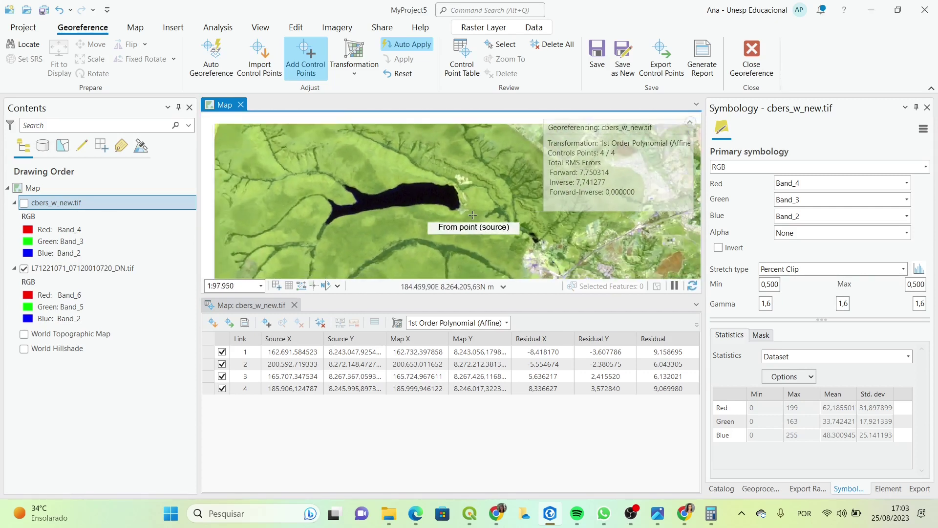
scroll(472, 215, "down", 4)
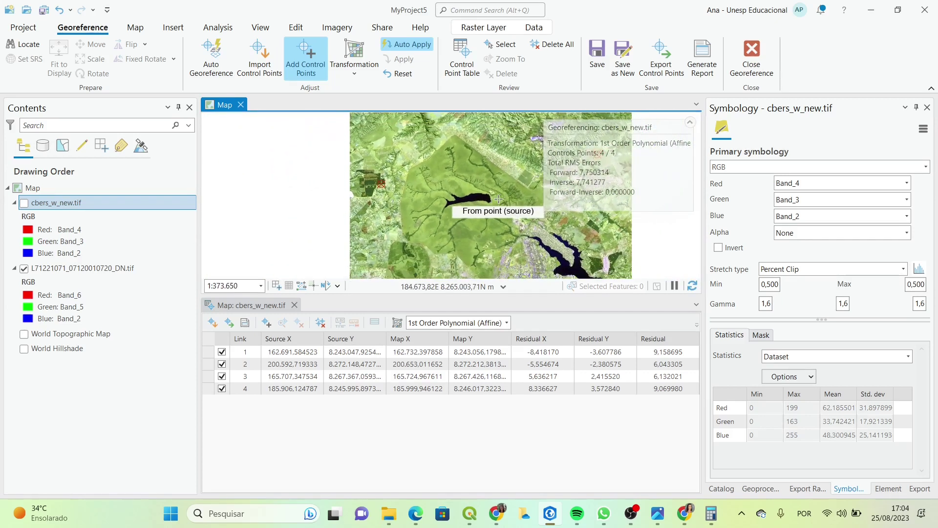
scroll(462, 222, "up", 1)
scroll(401, 192, "up", 4)
scroll(417, 189, "down", 3)
scroll(525, 179, "up", 5)
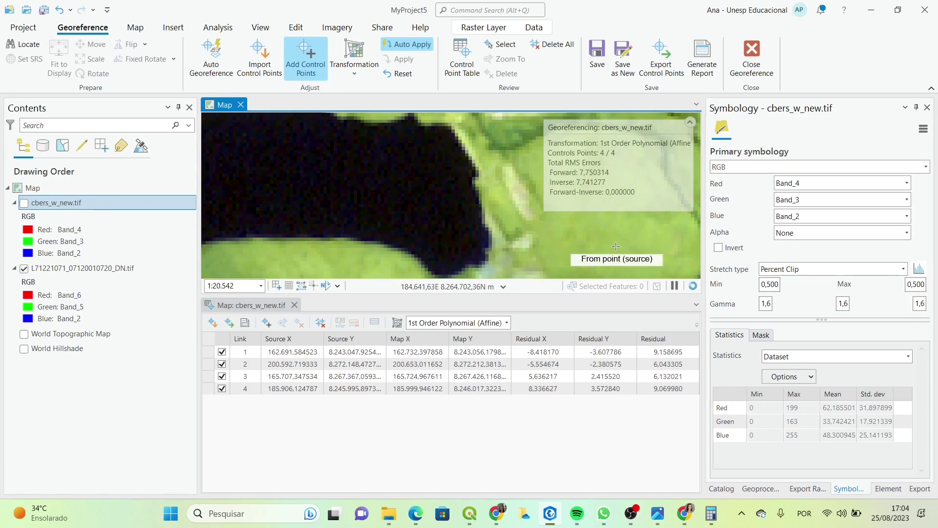
scroll(499, 227, "down", 2)
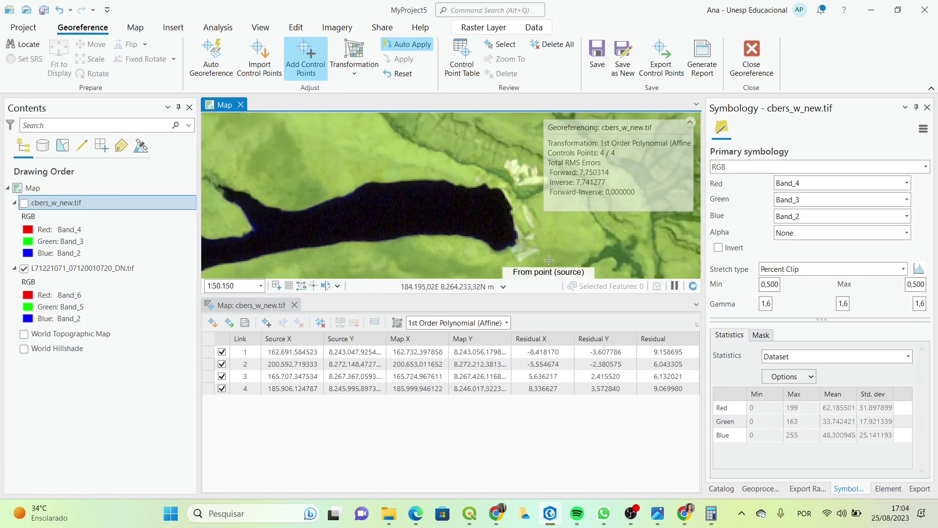
Compare both composites at the east end of the central lake for a common feature, toggling cbers_w_new.tif
left_click(25, 204)
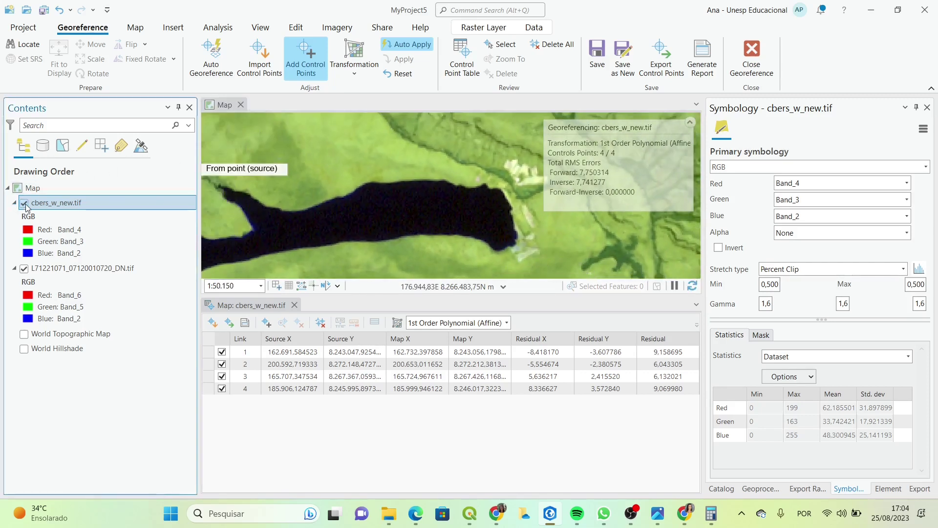
left_click(22, 204)
scroll(500, 258, "up", 2)
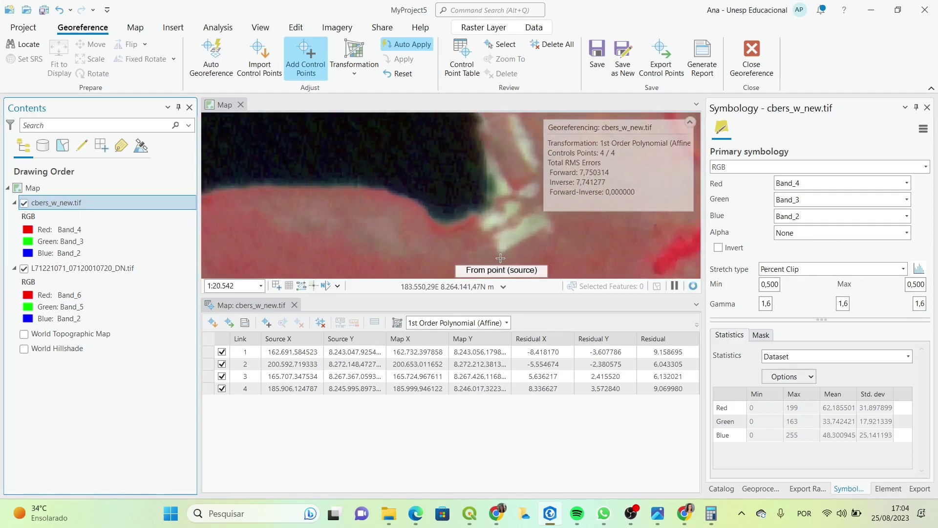
left_click(24, 204)
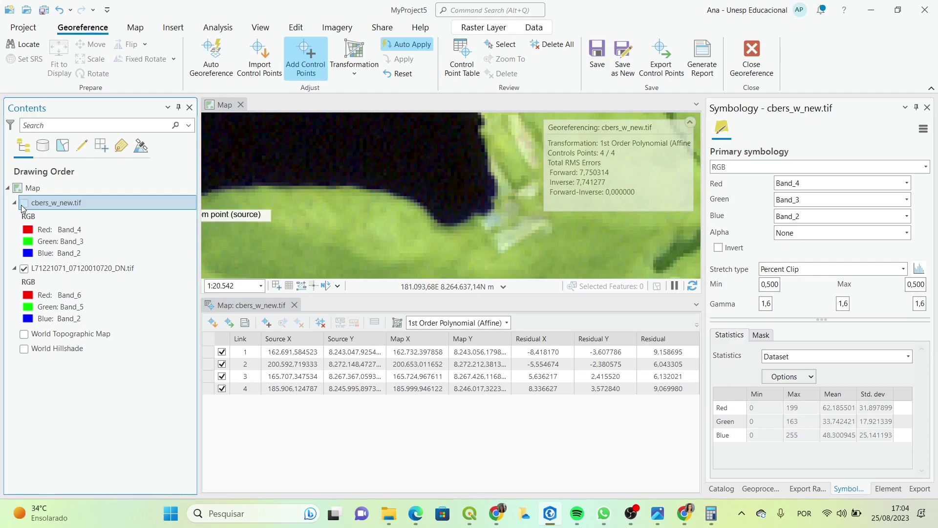
left_click(23, 203)
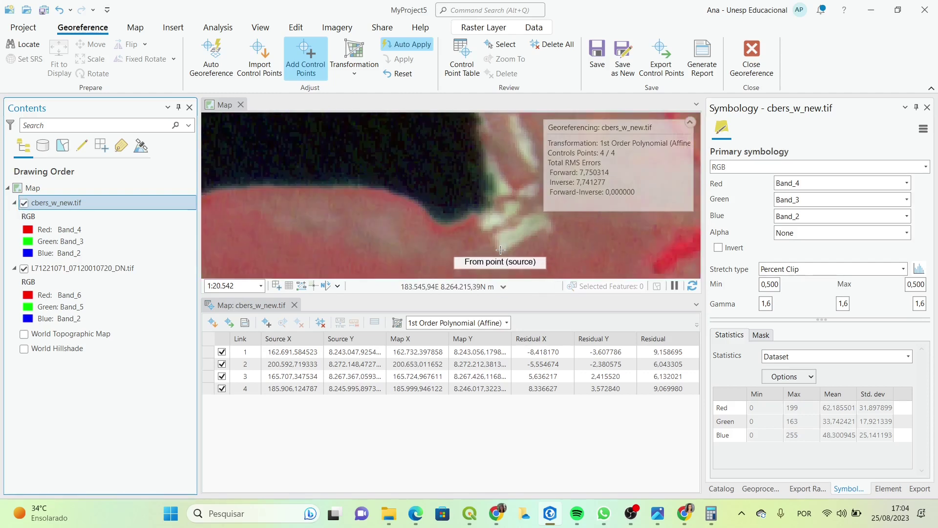
Add a fifth control point at the southern tip of the bright strip beside the central lake's east end, hiding cbers_w_new.tif to set its Landsat target
left_click(502, 250)
left_click(23, 203)
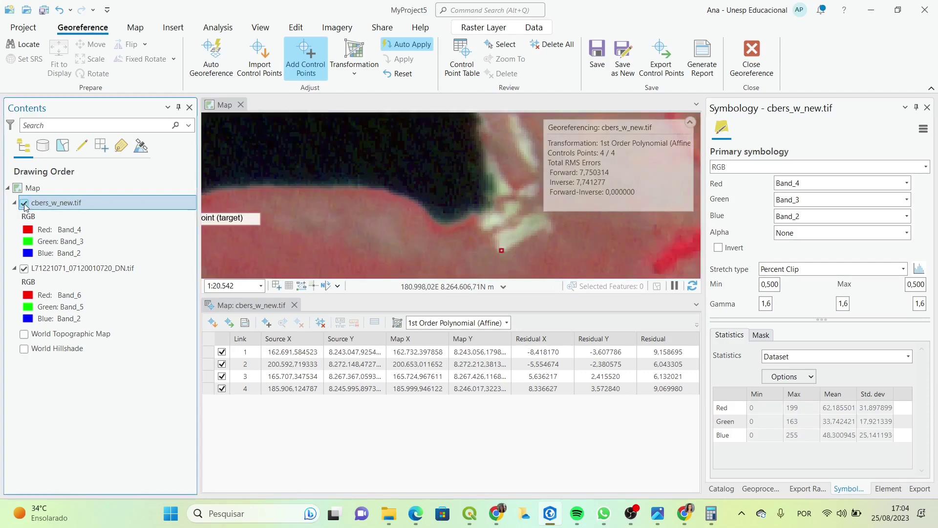
scroll(504, 250, "up", 2)
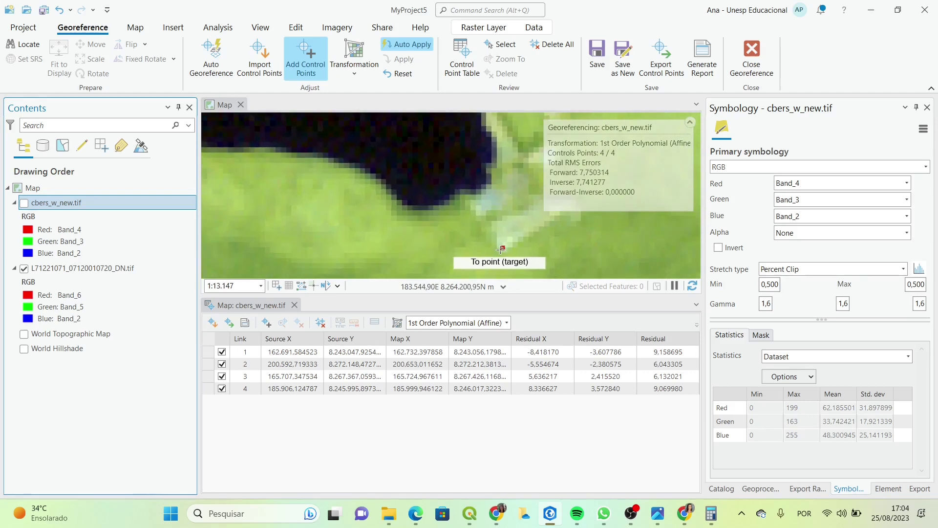
left_click(500, 250)
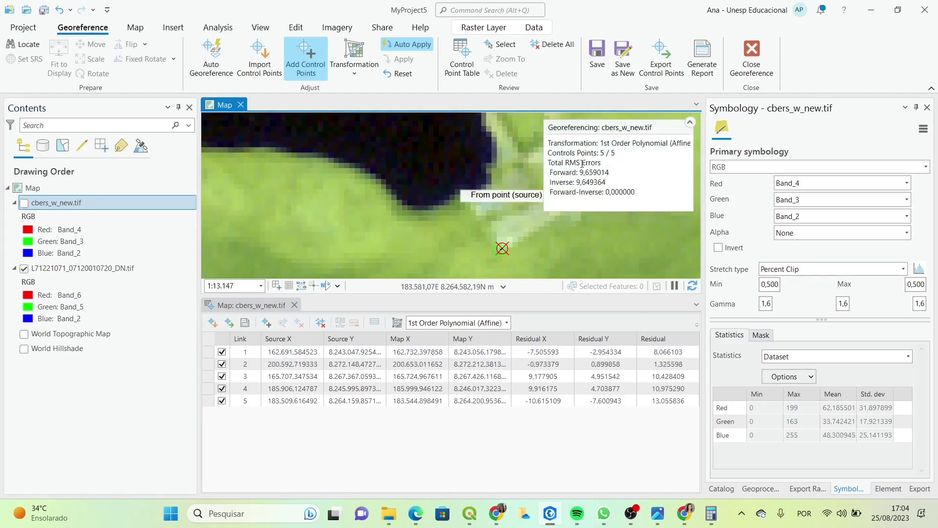
Compare both composites over the urban area in the southwest for another common feature, toggling cbers_w_new.tif
scroll(322, 215, "down", 8)
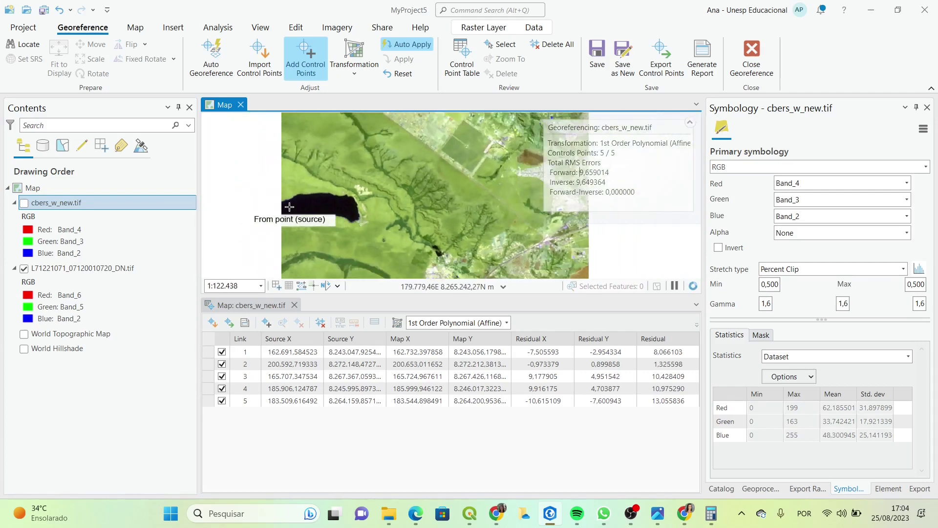
scroll(316, 204, "down", 8)
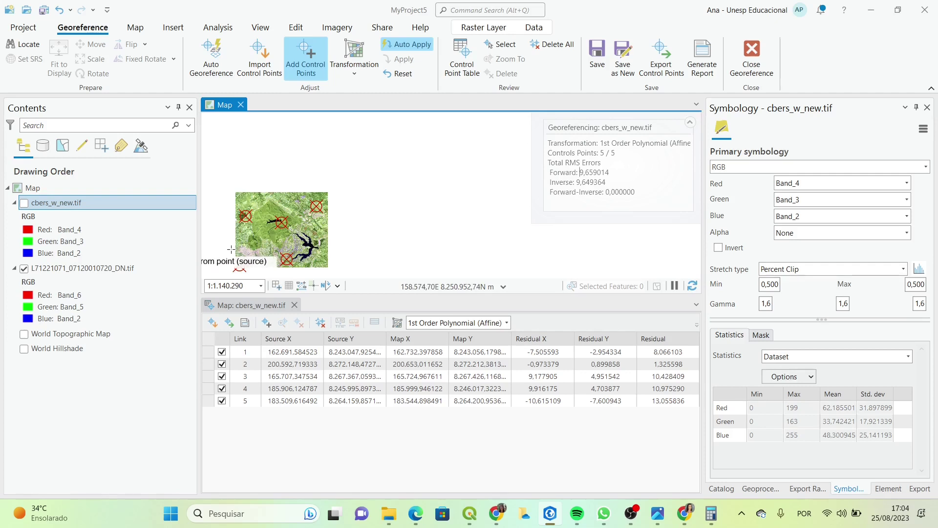
scroll(232, 261, "up", 5)
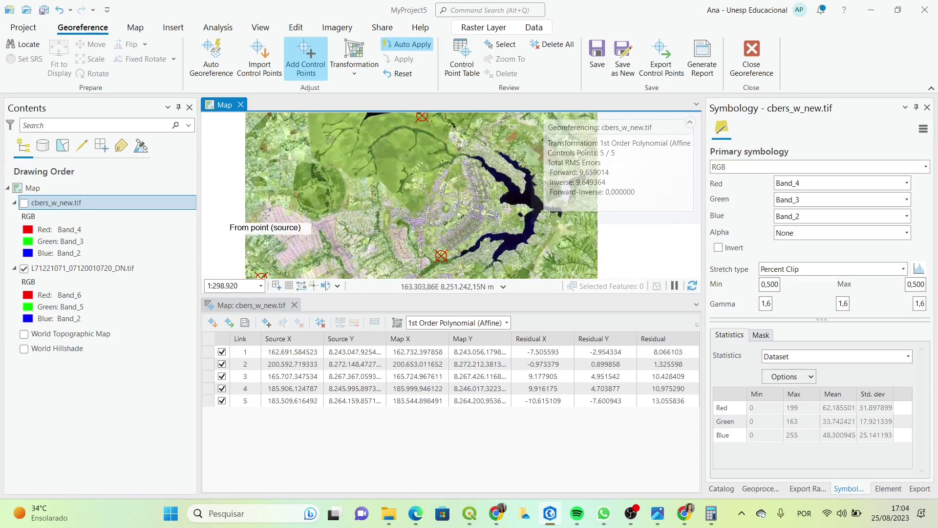
scroll(330, 229, "up", 8)
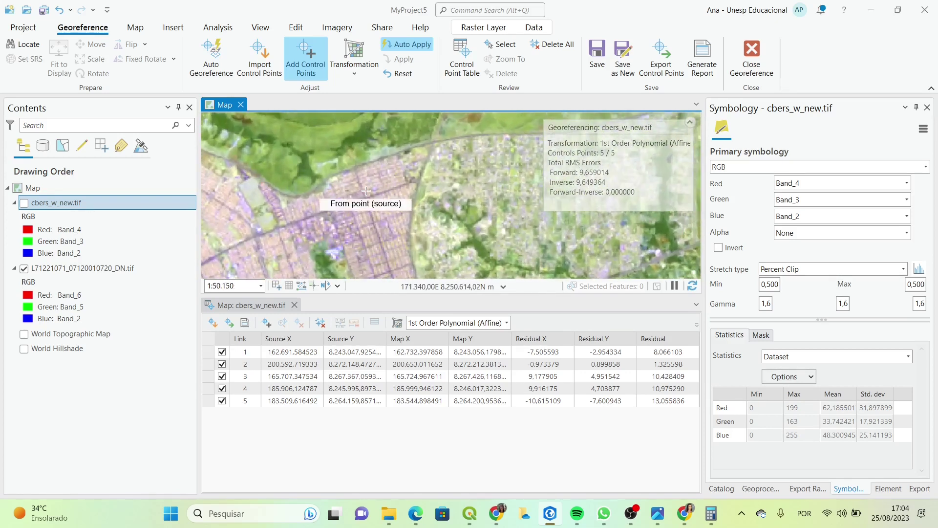
scroll(337, 166, "up", 2)
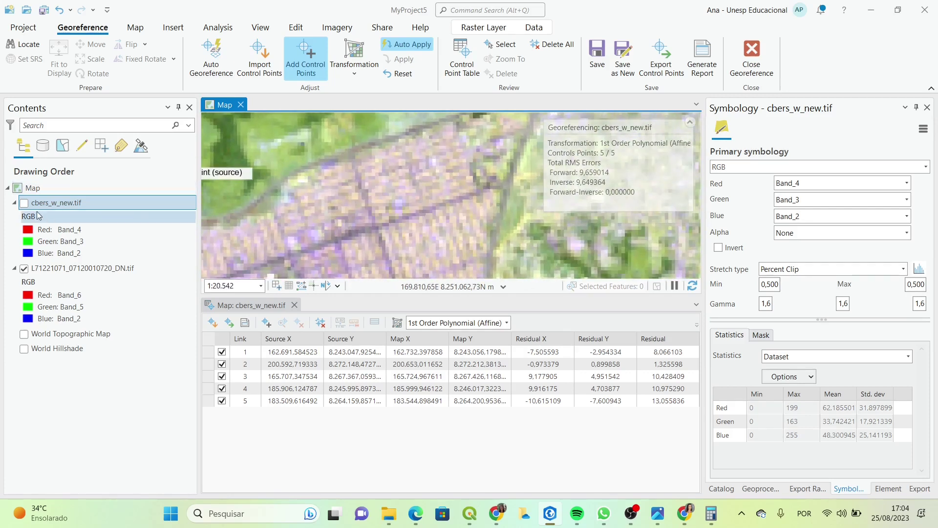
left_click(24, 203)
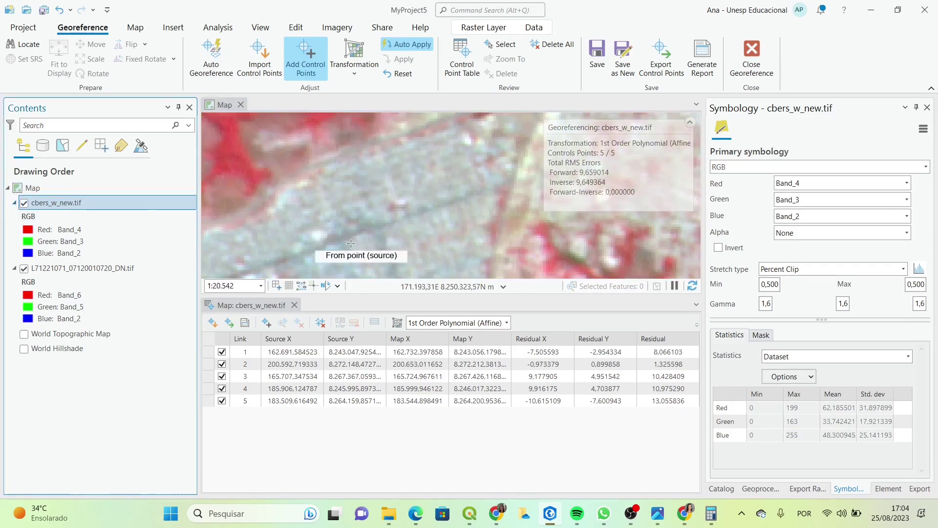
scroll(370, 231, "down", 2)
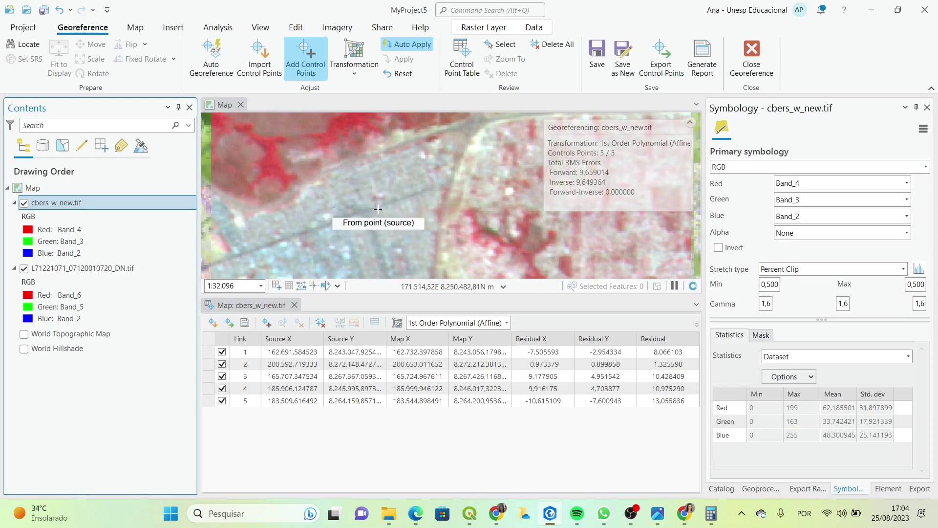
scroll(498, 127, "down", 2)
scroll(498, 127, "up", 4)
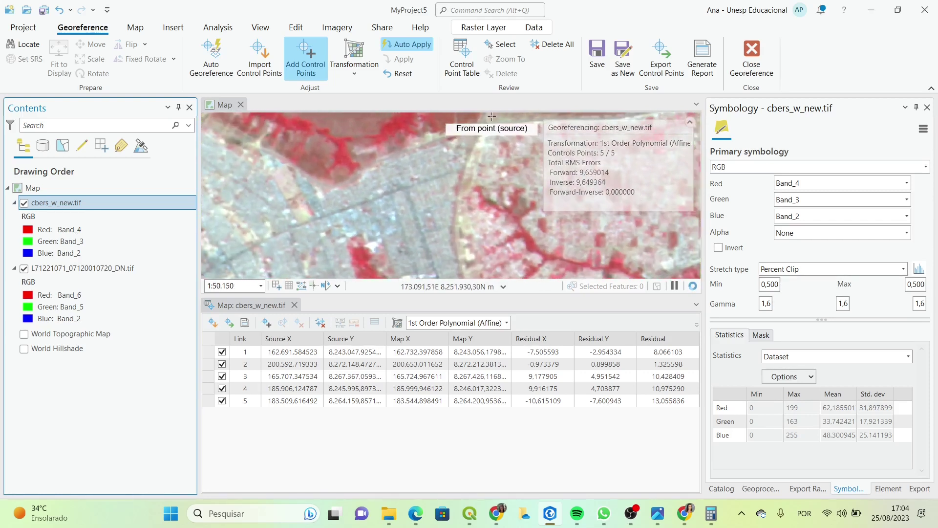
left_click(24, 206)
left_click(24, 205)
Check the distribution of the control points over the full extent of both images, toggling cbers_w_new.tif
scroll(312, 201, "down", 10)
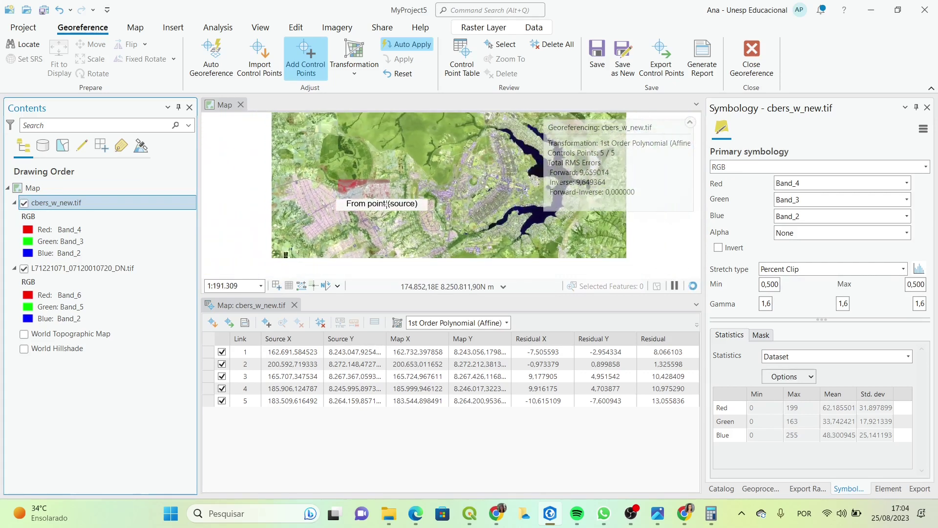
scroll(386, 204, "down", 4)
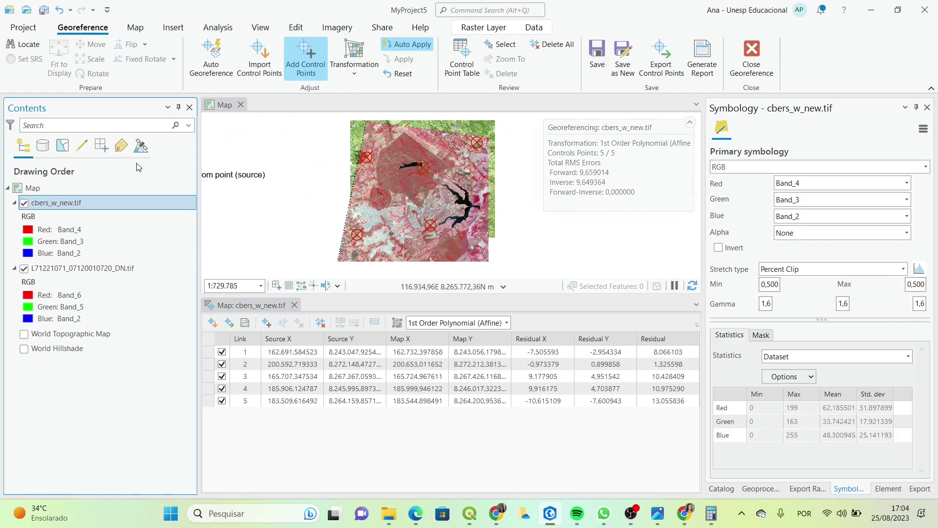
left_click(23, 203)
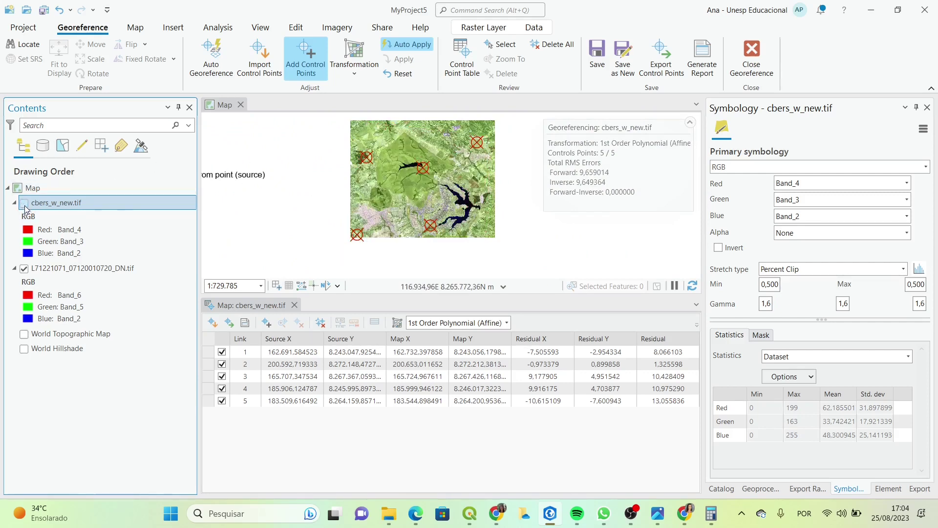
left_click(24, 203)
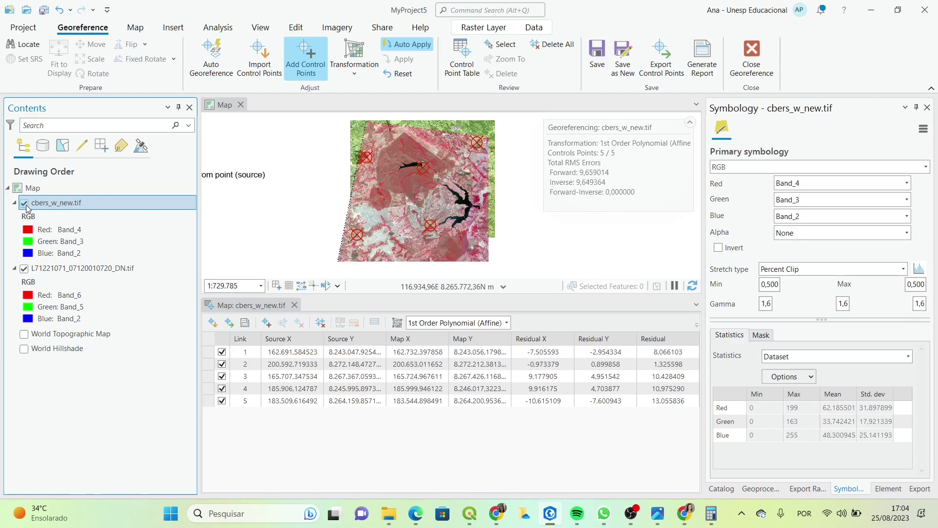
left_click(68, 269)
right_click(71, 273)
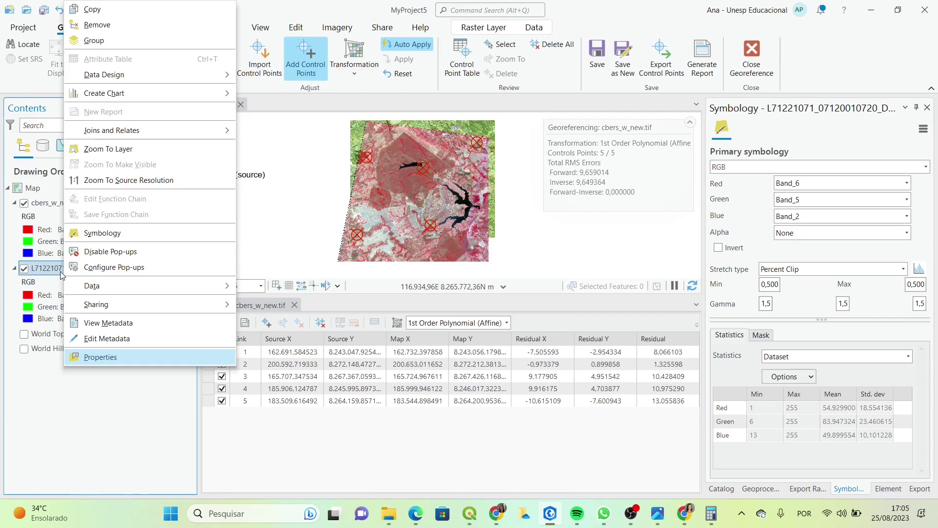
left_click(111, 352)
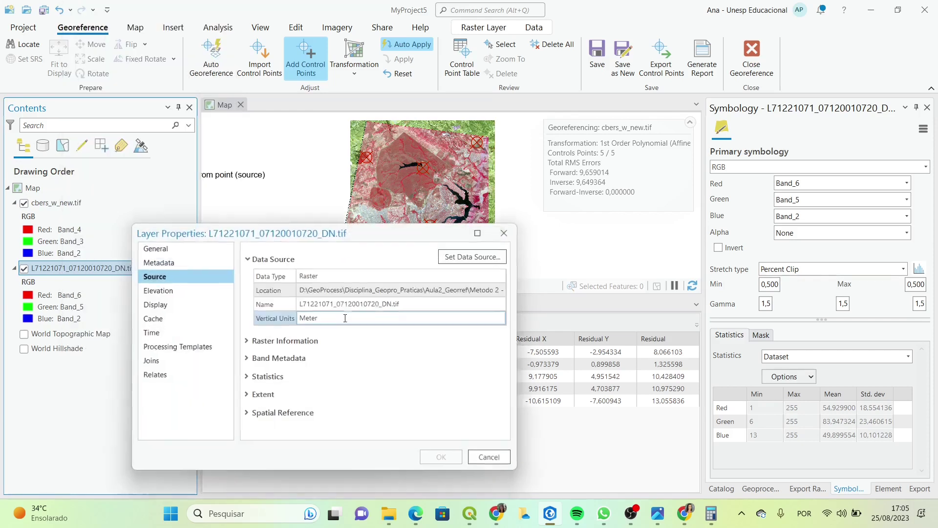
left_click(248, 341)
scroll(376, 383, "down", 2)
left_click(336, 341)
double_click(336, 339)
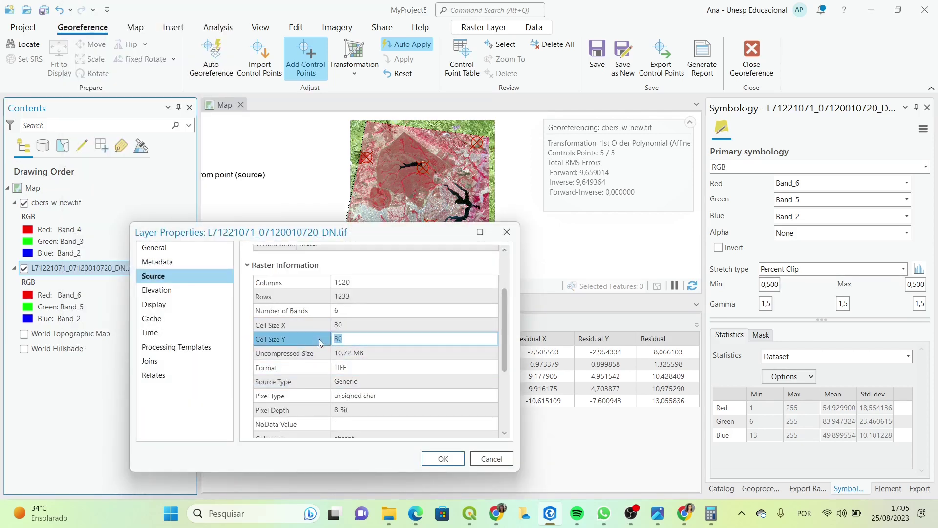
left_click(485, 465)
Check the cell size in the raster information of cbers_w_new.tif's layer properties
left_click(45, 203)
right_click(45, 202)
left_click(122, 480)
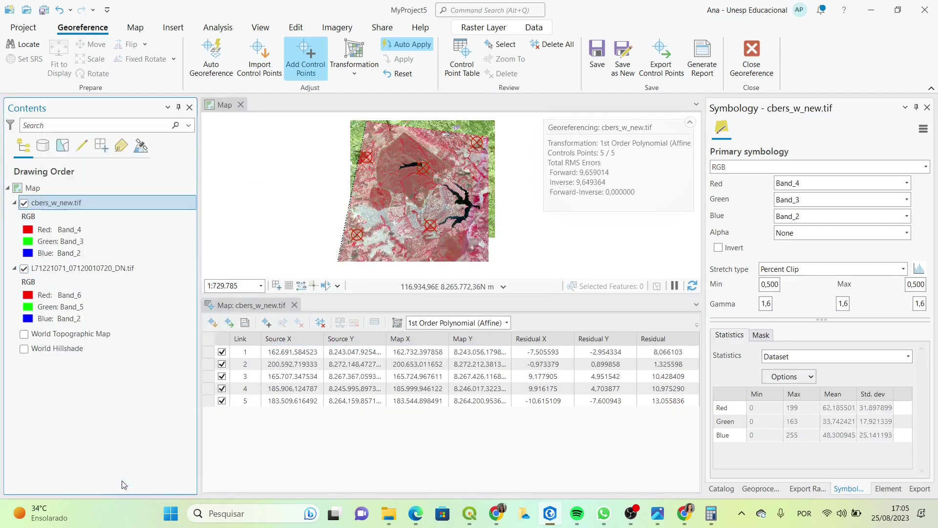
left_click(248, 414)
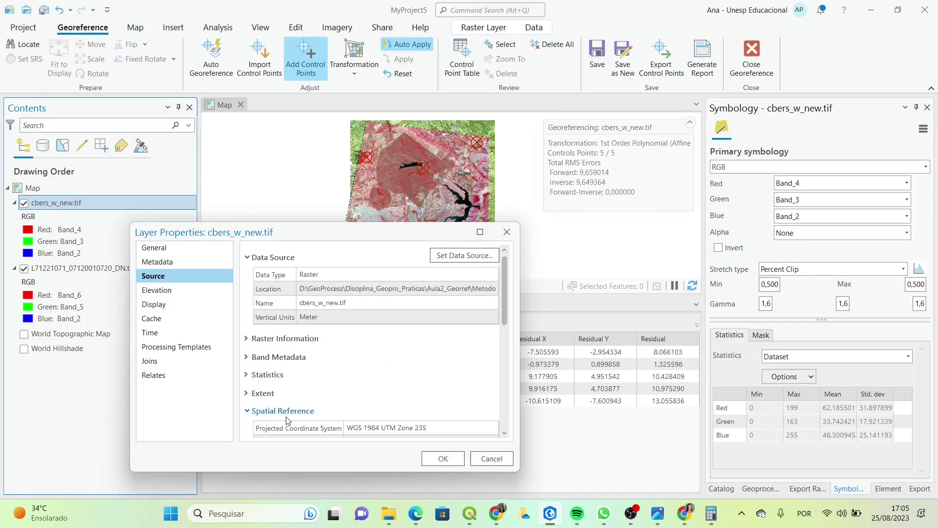
scroll(371, 404, "down", 3)
scroll(371, 403, "up", 3)
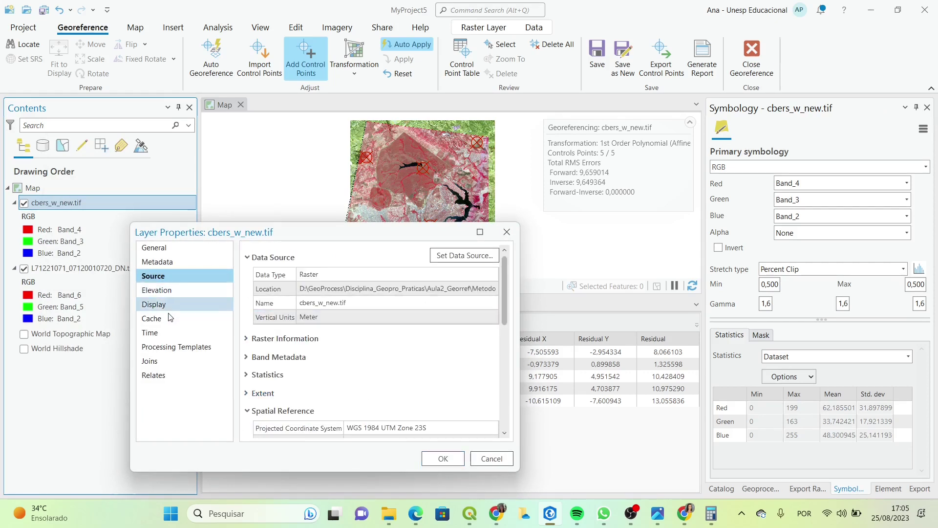
left_click(250, 341)
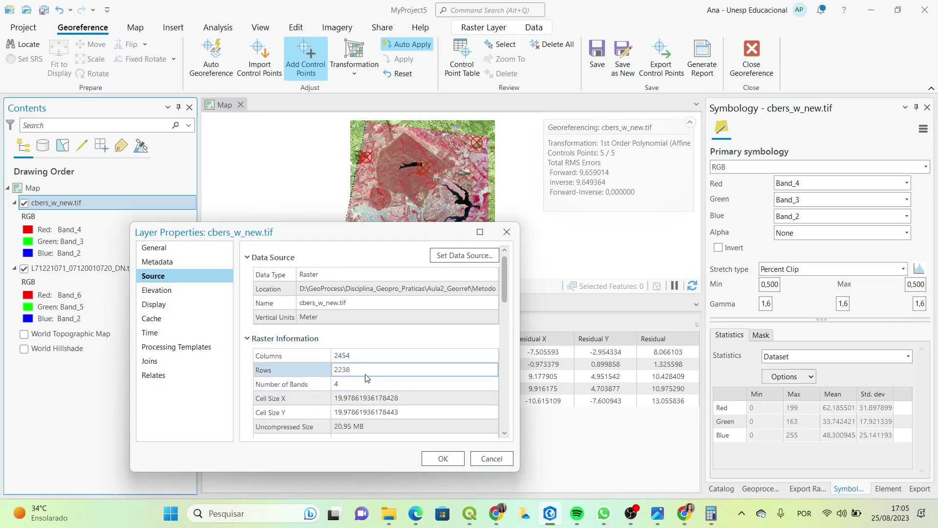
scroll(366, 378, "down", 2)
scroll(366, 378, "down", 2)
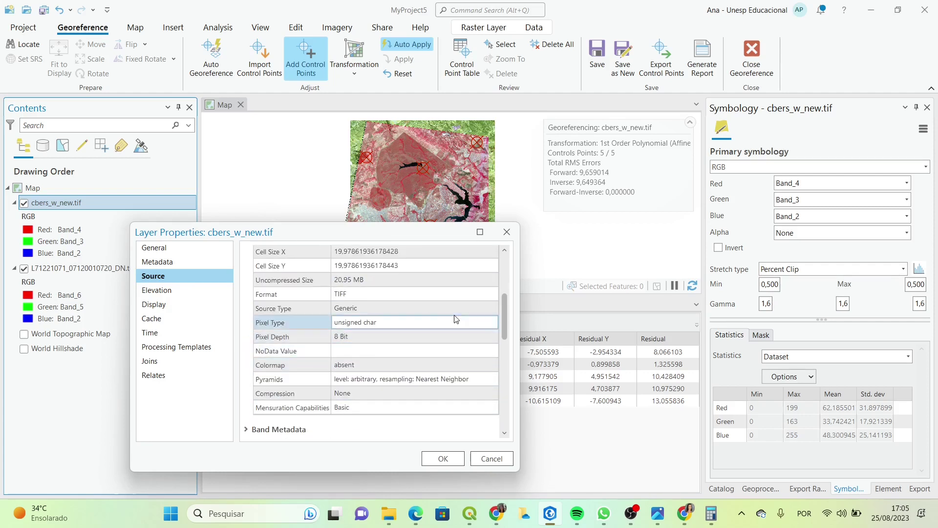
scroll(413, 346, "down", 3)
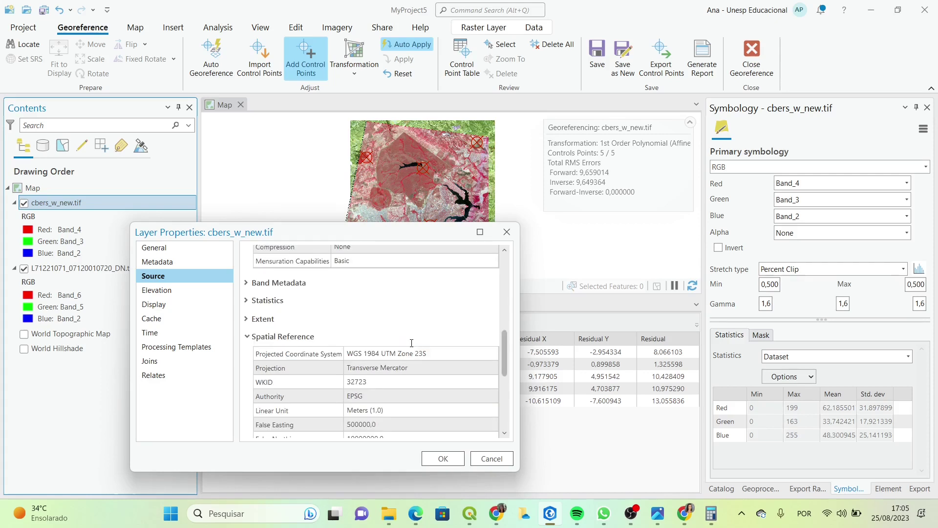
scroll(411, 343, "up", 4)
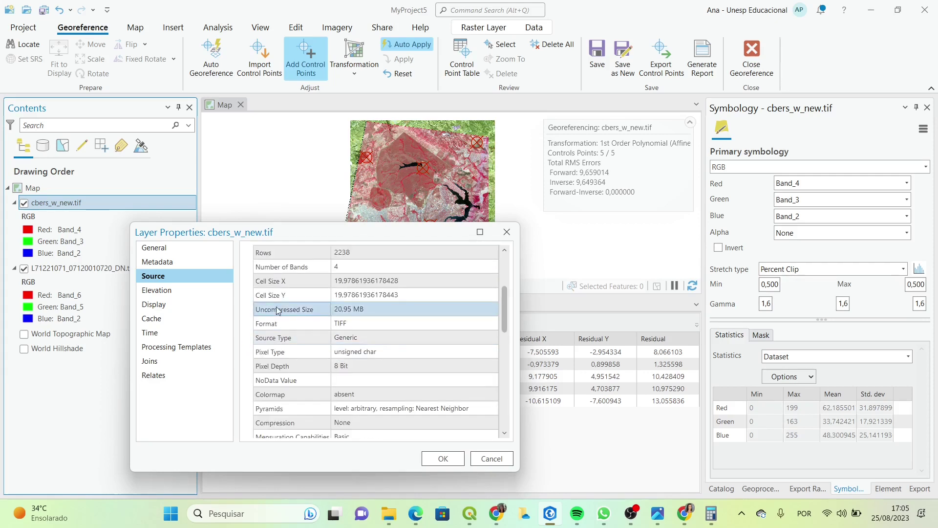
left_click(432, 296)
left_click(436, 297)
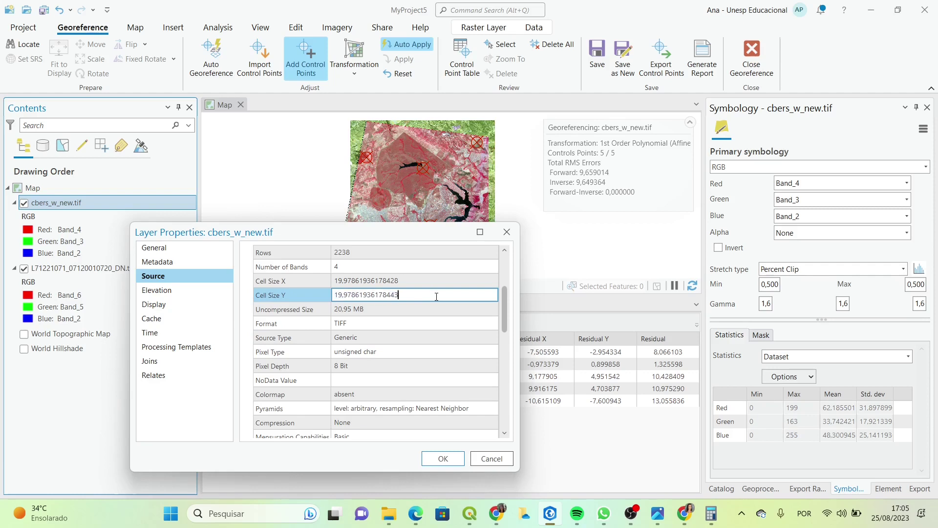
left_click(491, 459)
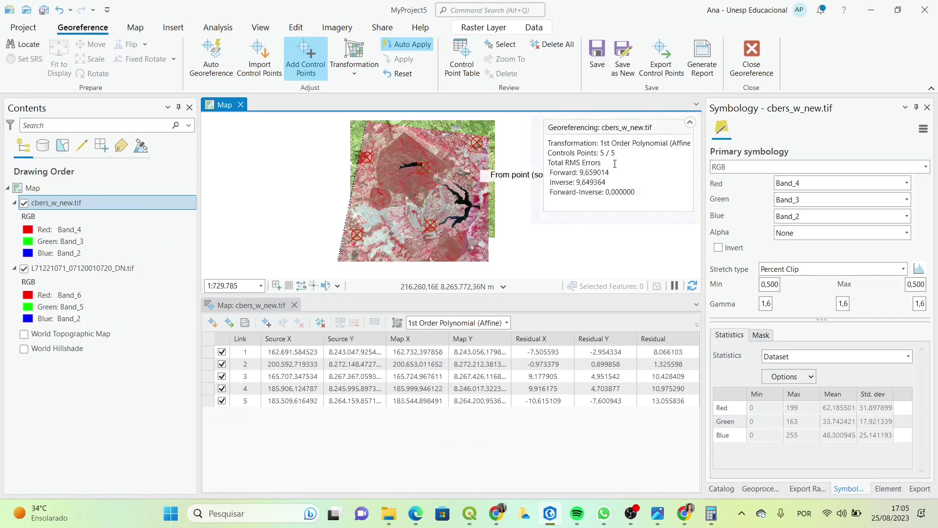
Examine the forward total RMS error in the georeferencing summary against the images' cell sizes
left_click_drag(610, 172, 564, 174)
left_click(614, 175)
left_click_drag(580, 173, 608, 170)
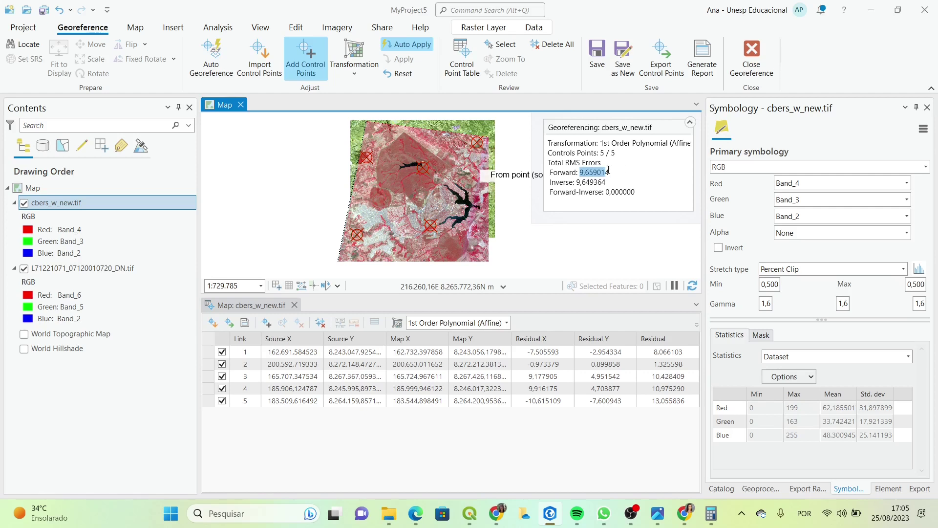
left_click(633, 173)
left_click(619, 170)
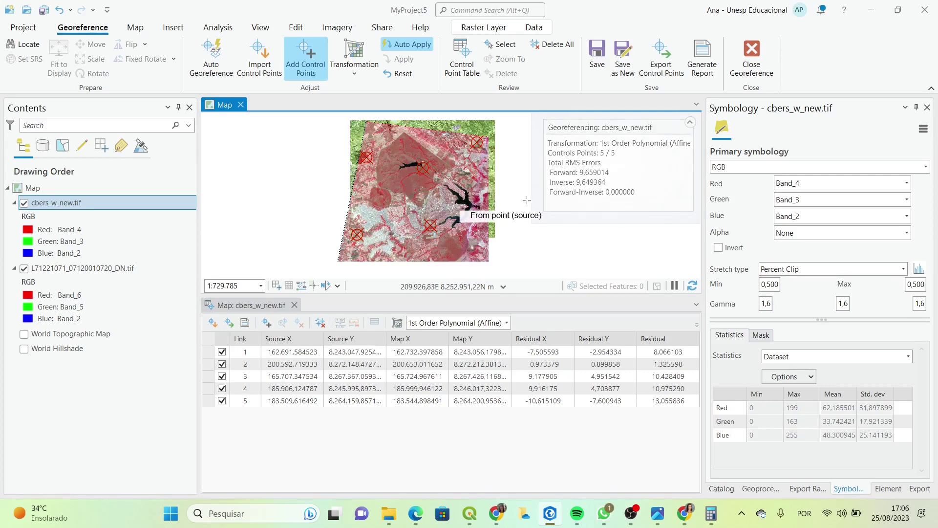
left_click_drag(610, 172, 580, 175)
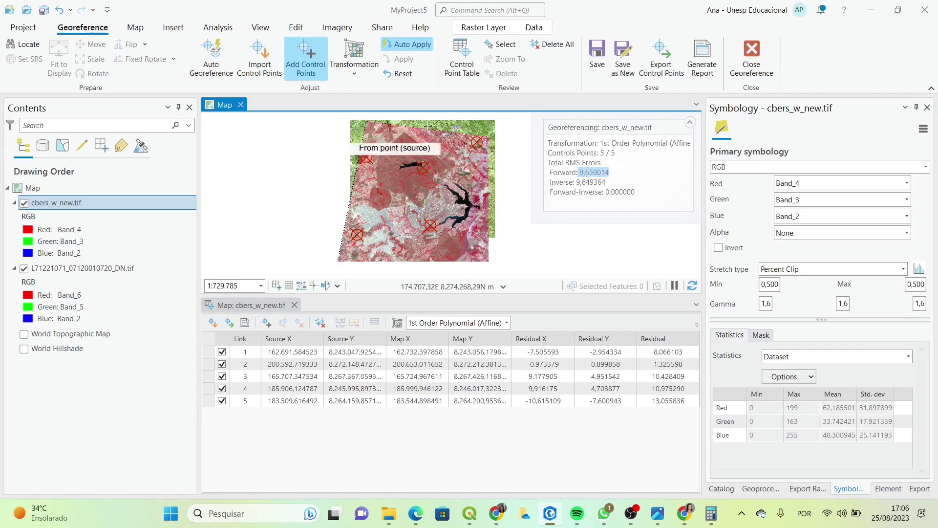
left_click(606, 172)
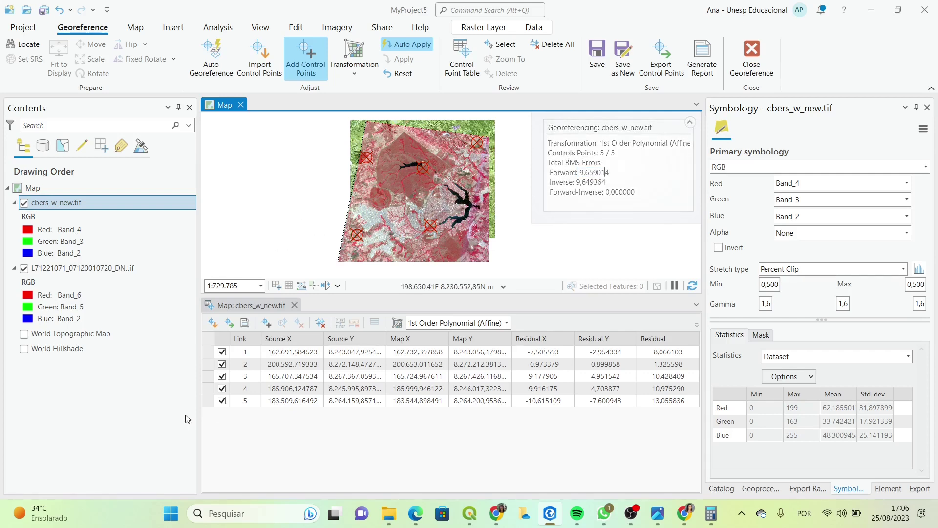
Test the influence of control point 5 on the total RMS error by disabling and re-enabling it in the control point table
left_click(646, 400)
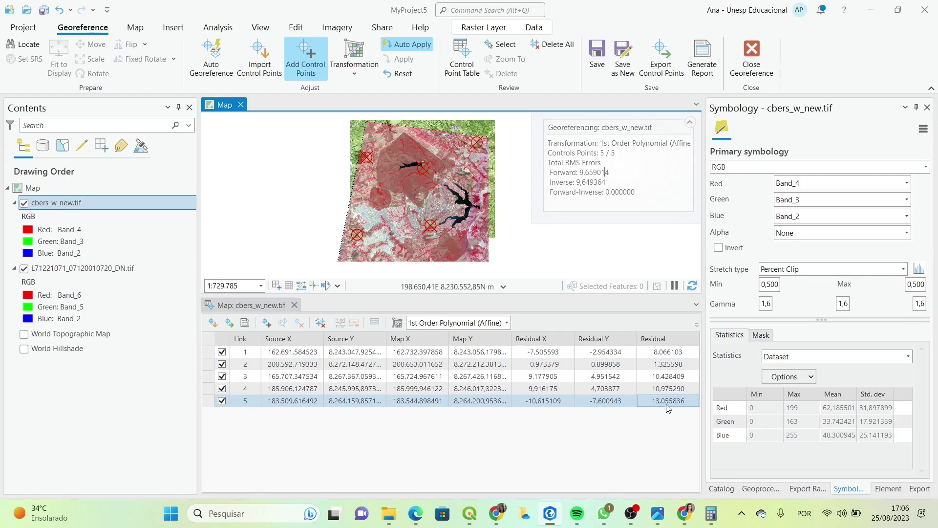
left_click(679, 412)
left_click(677, 401)
left_click(654, 413)
left_click(212, 402)
left_click(222, 400)
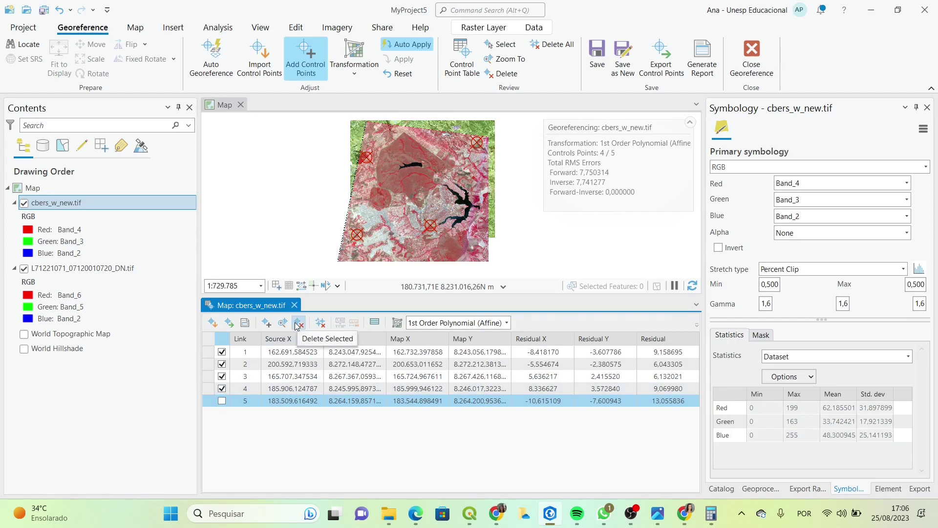
left_click(222, 401)
left_click(607, 404)
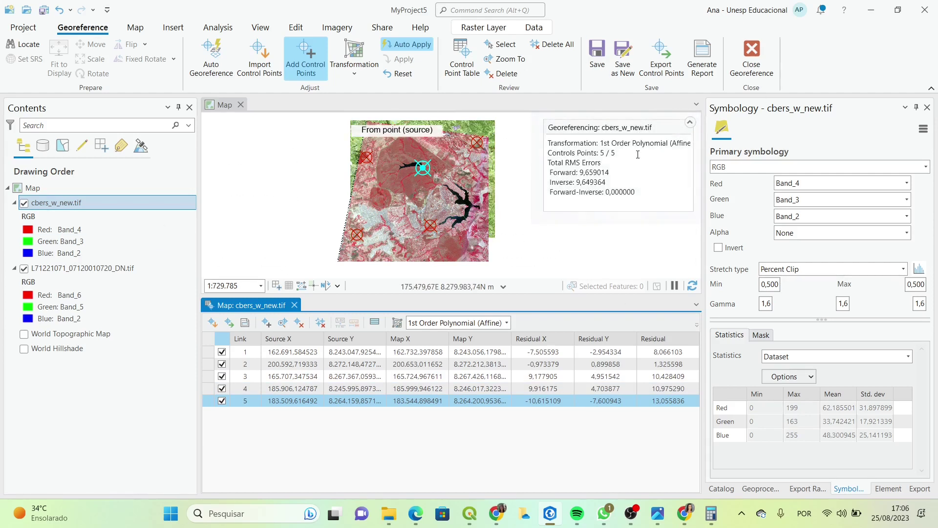
Export only the enabled control points to a text file named gpc on drive D
left_click(663, 74)
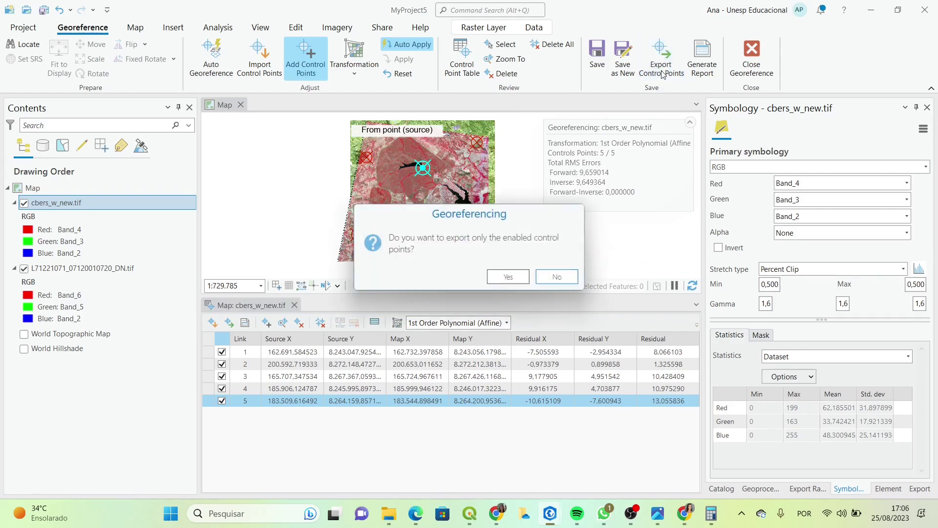
left_click(508, 278)
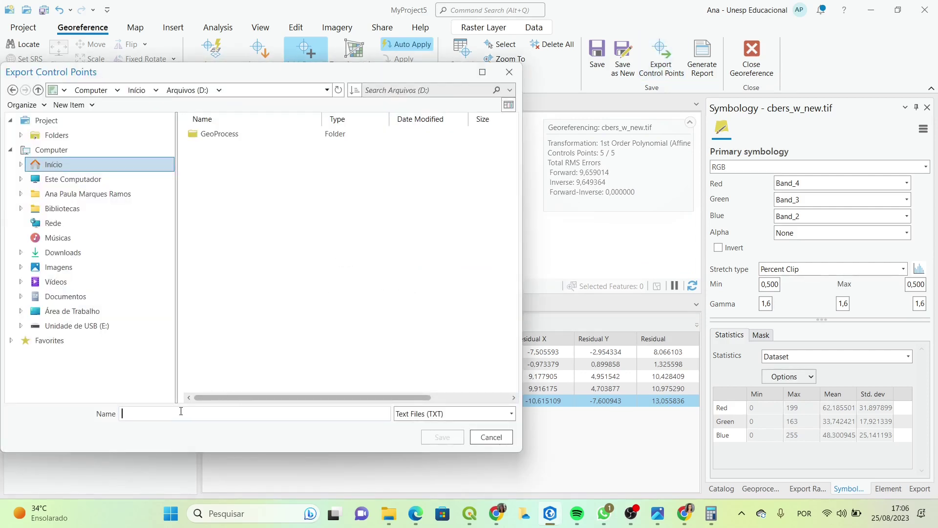
left_click(181, 410)
type("gpc")
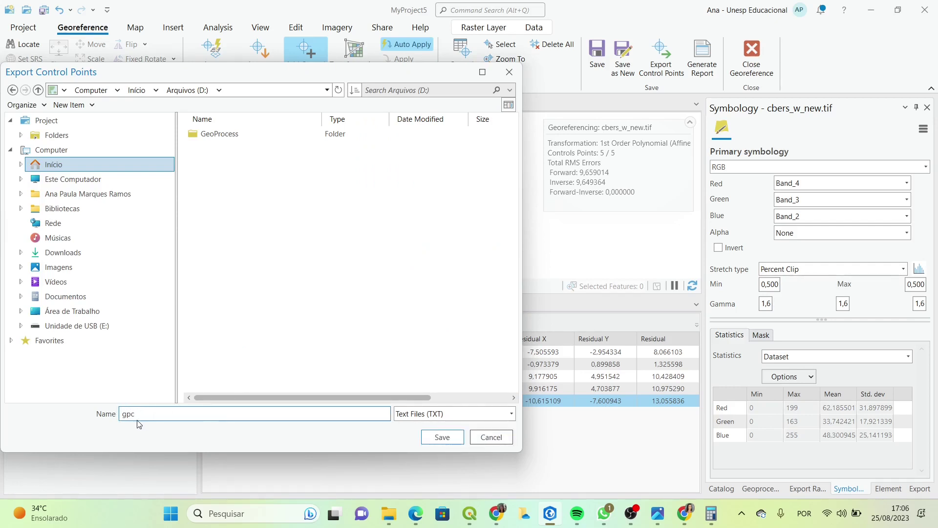
left_click(450, 438)
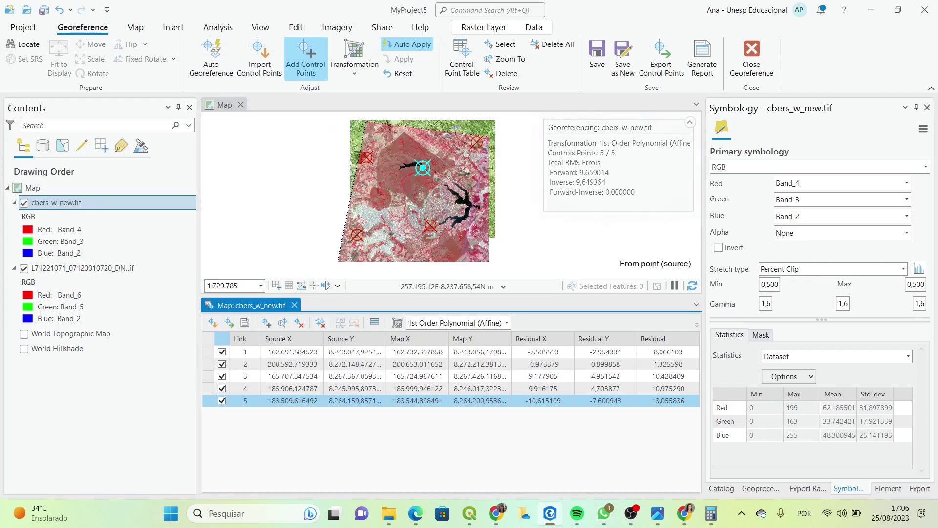
Open the exported gpc text file from drive D in File Explorer, review the source and map coordinates, and return to the map
left_click(384, 468)
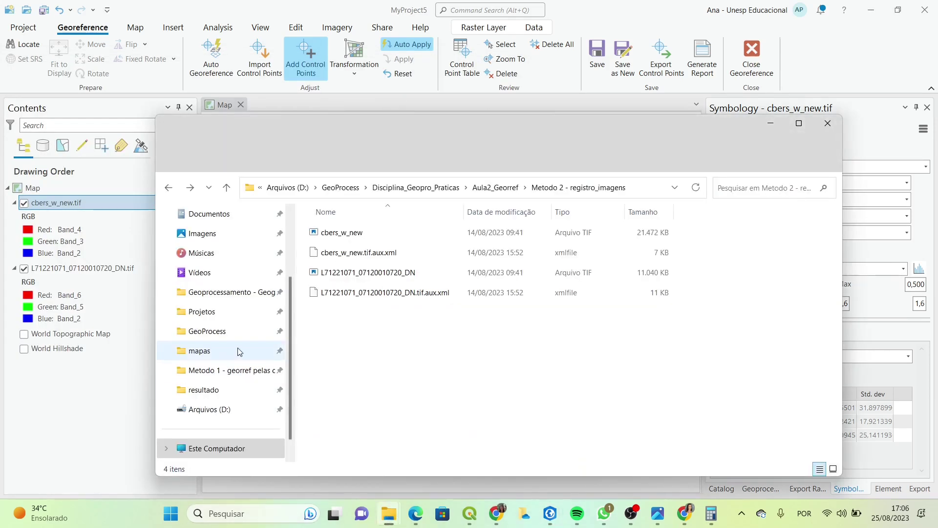
scroll(226, 435, "down", 1)
left_click(224, 430)
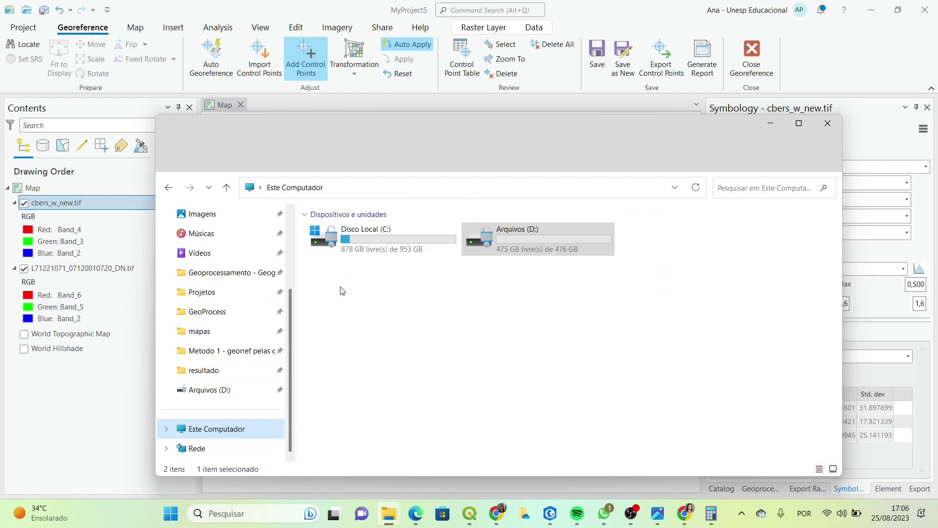
double_click(541, 235)
double_click(325, 252)
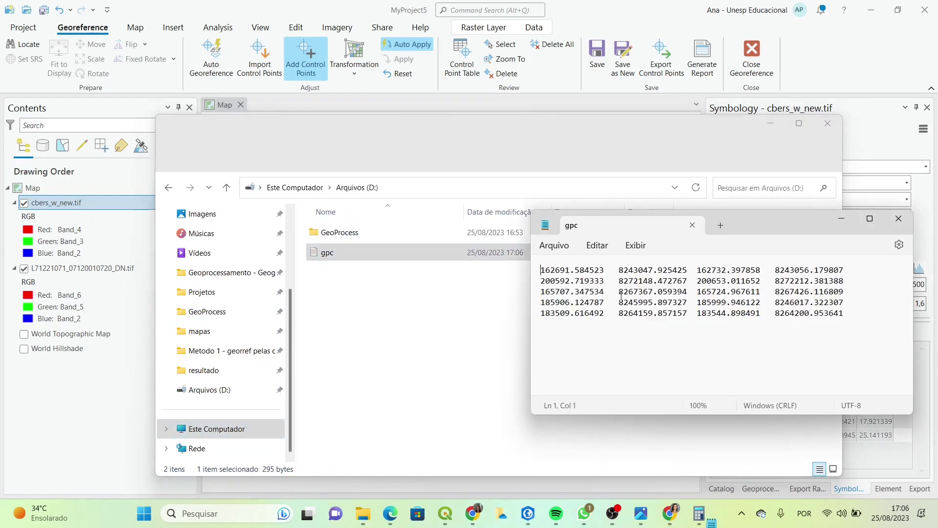
left_click_drag(541, 270, 866, 269)
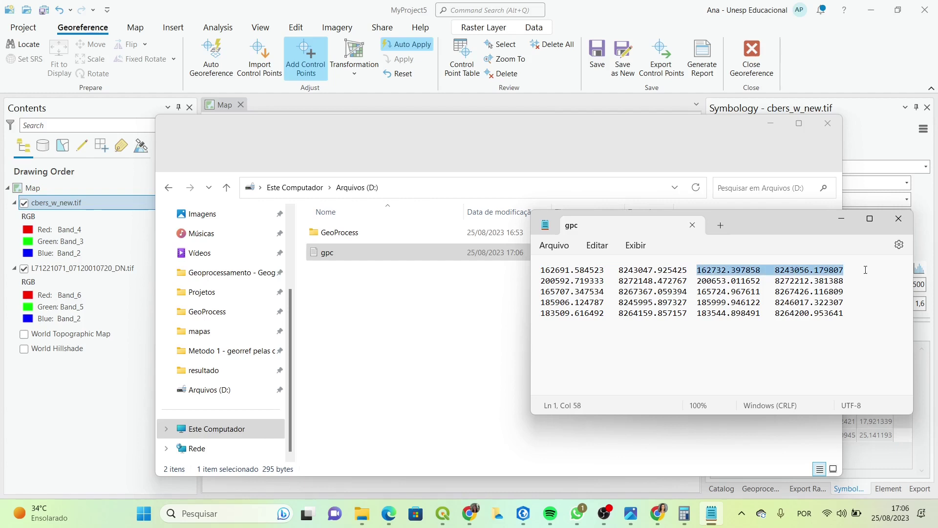
left_click(853, 309)
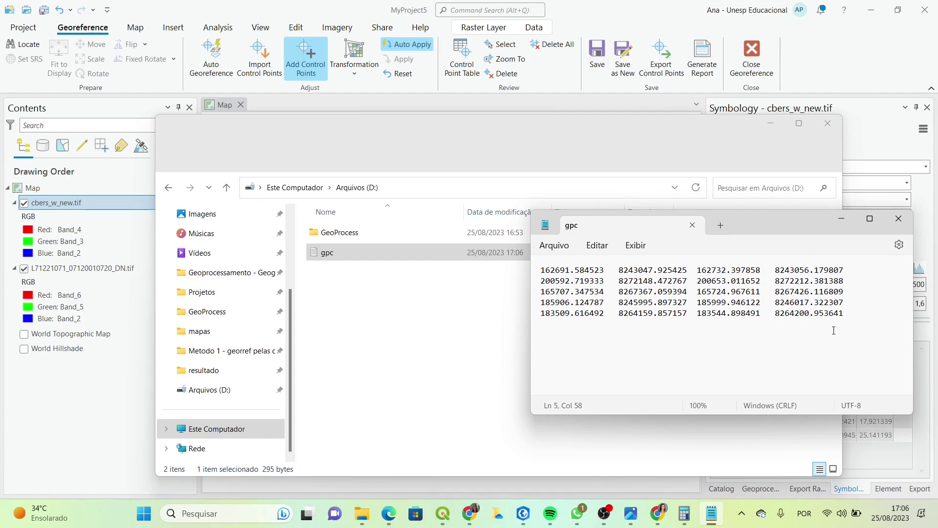
left_click(899, 219)
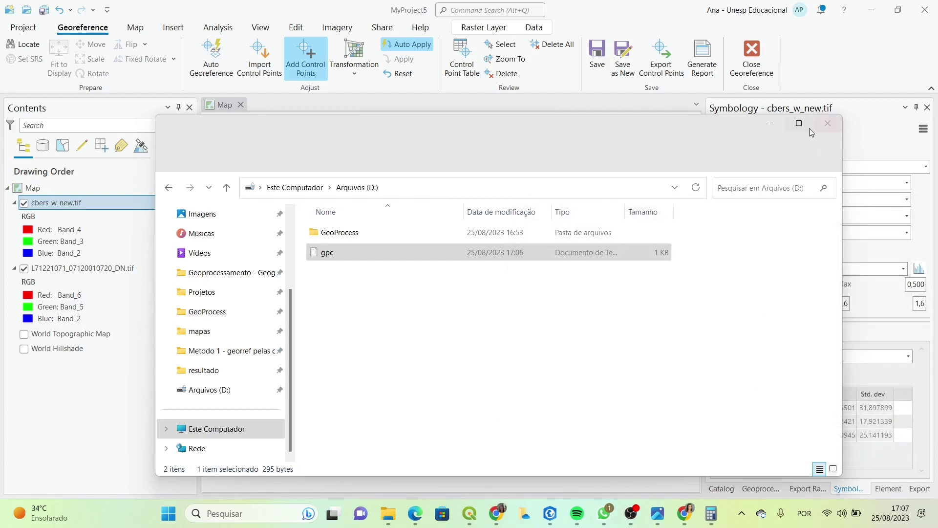
left_click(770, 127)
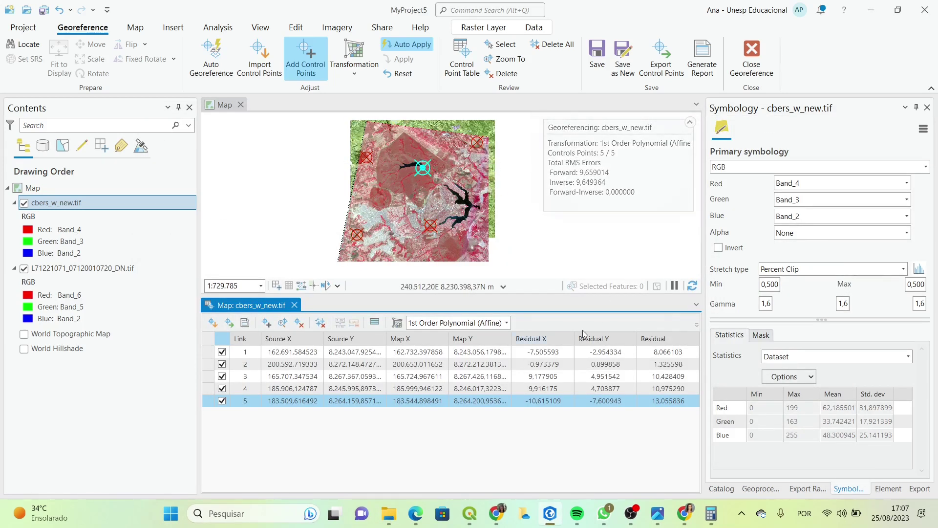
Generate the georeferencing report as an HTML file on drive D, keeping the name cbers_w_new.tif_Georeferencing Report
left_click(716, 59)
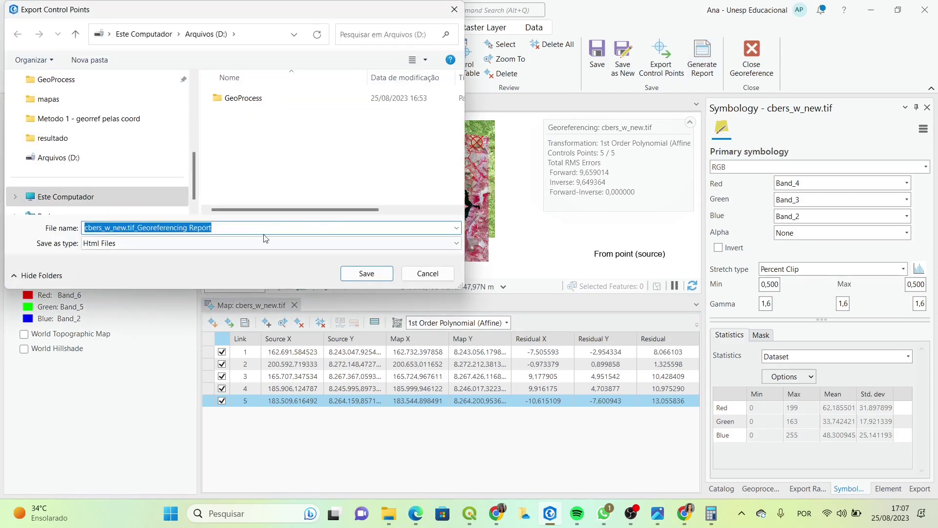
left_click(362, 273)
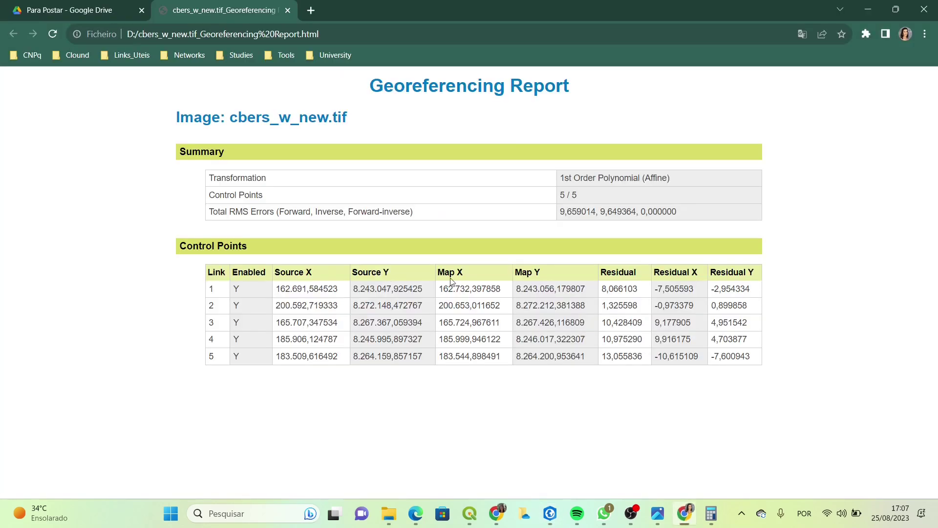
Review the image name, transformation, control points and residuals in the georeferencing report, and return to ArcGIS Pro
double_click(215, 179)
left_click_drag(230, 117, 357, 117)
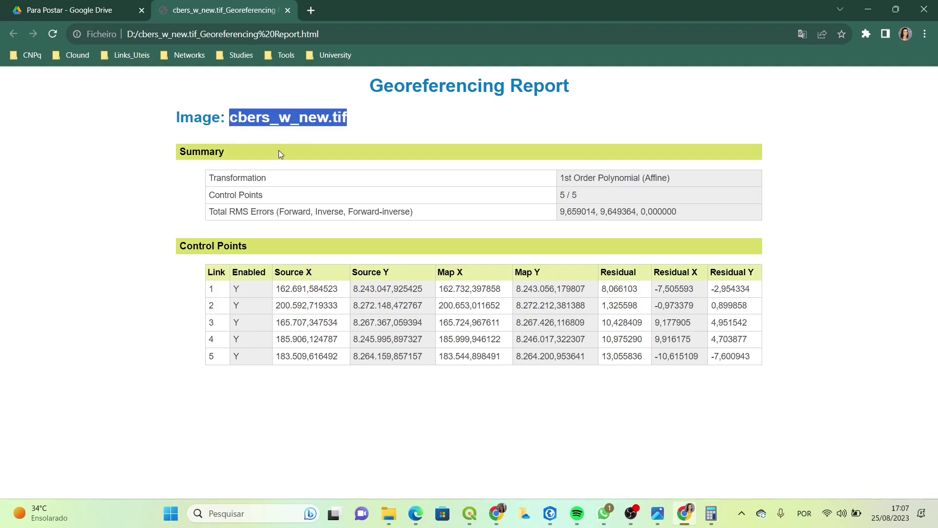
left_click(235, 179)
left_click_drag(211, 179, 314, 180)
left_click(595, 178)
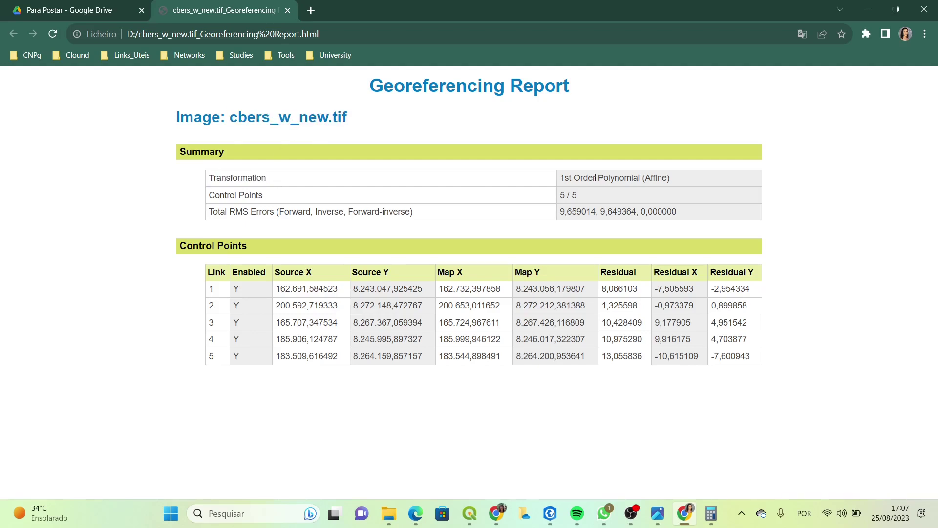
left_click_drag(562, 178, 698, 175)
left_click_drag(209, 195, 263, 195)
left_click(618, 195)
left_click(624, 307)
left_click(867, 9)
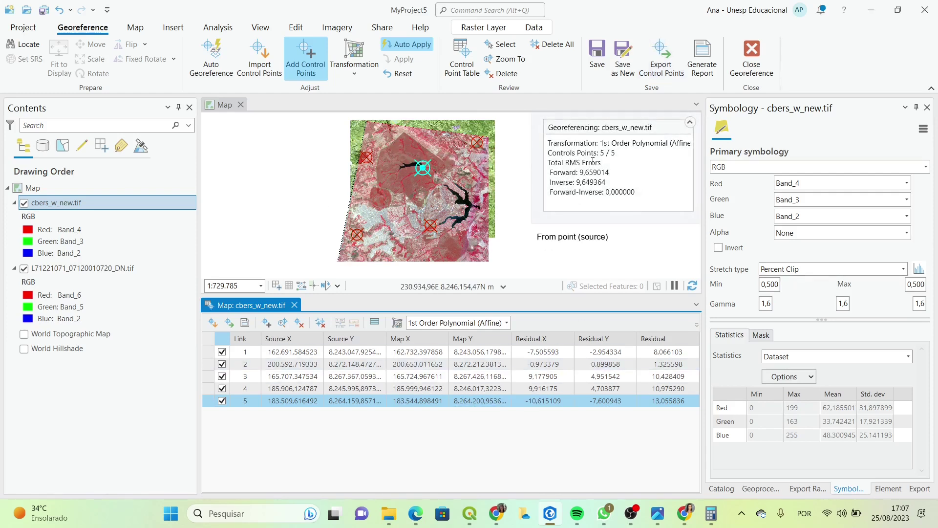
Recheck the forward total RMS error in the map's georeferencing summary before saving the registered image
left_click_drag(580, 172, 611, 173)
left_click(621, 173)
double_click(621, 174)
left_click(624, 165)
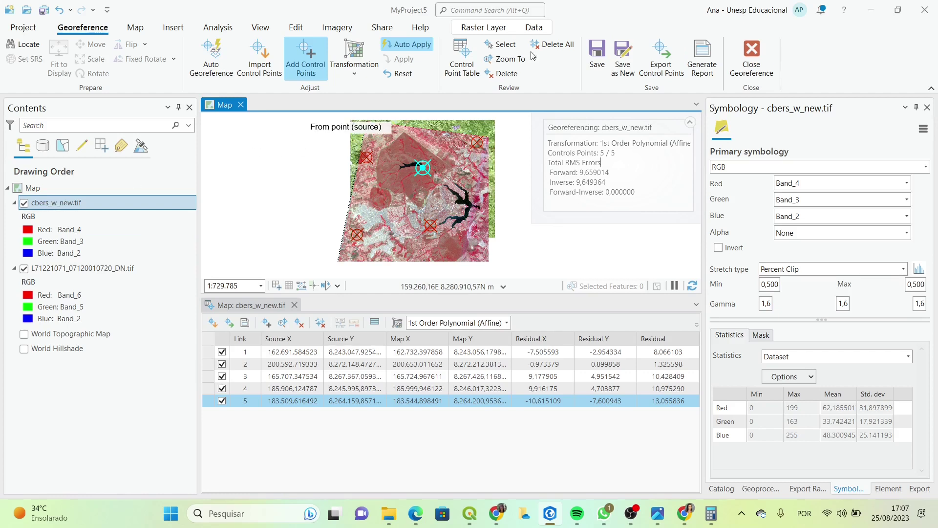
Export the registered image as a new TIFF raster named cbers_w_new.tif in the MyProject5 folder, keeping WGS_1984_UTM_Zone_23S and 8 Bit Unsigned
left_click(628, 76)
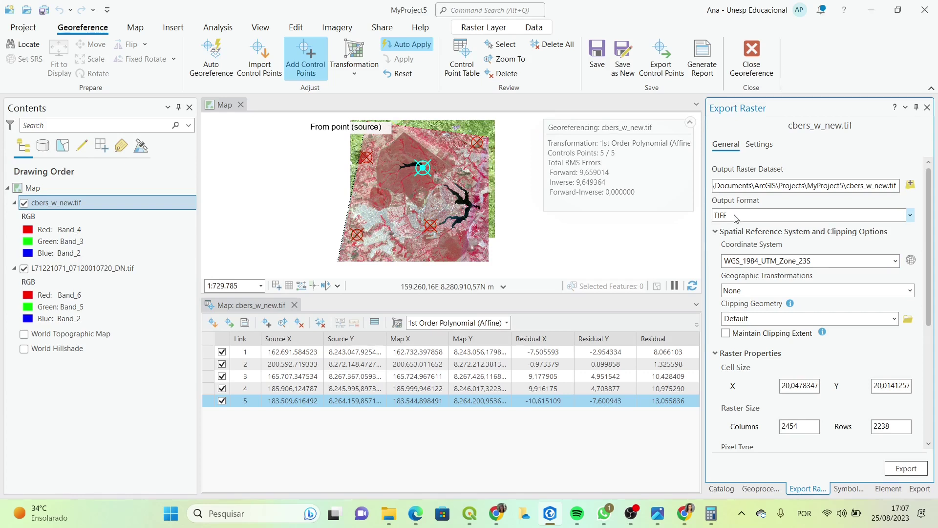
scroll(808, 285, "down", 3)
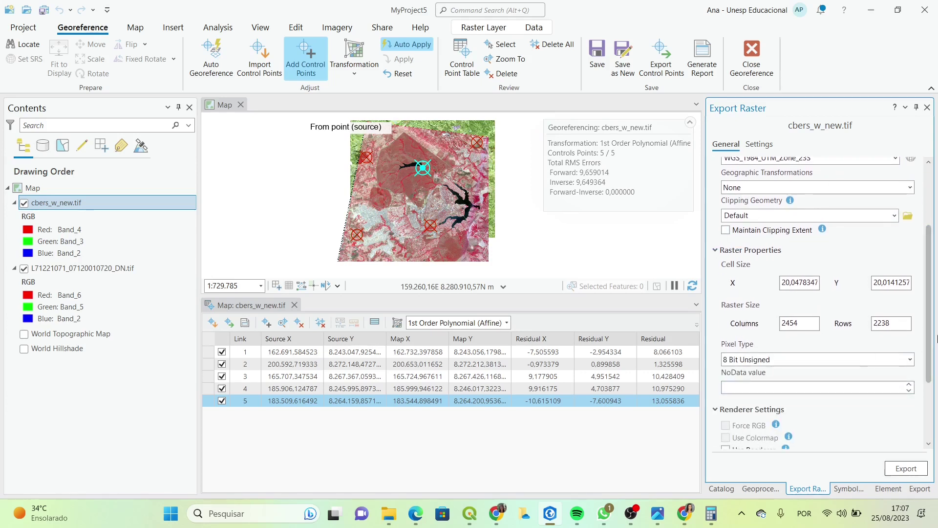
scroll(740, 379, "down", 2)
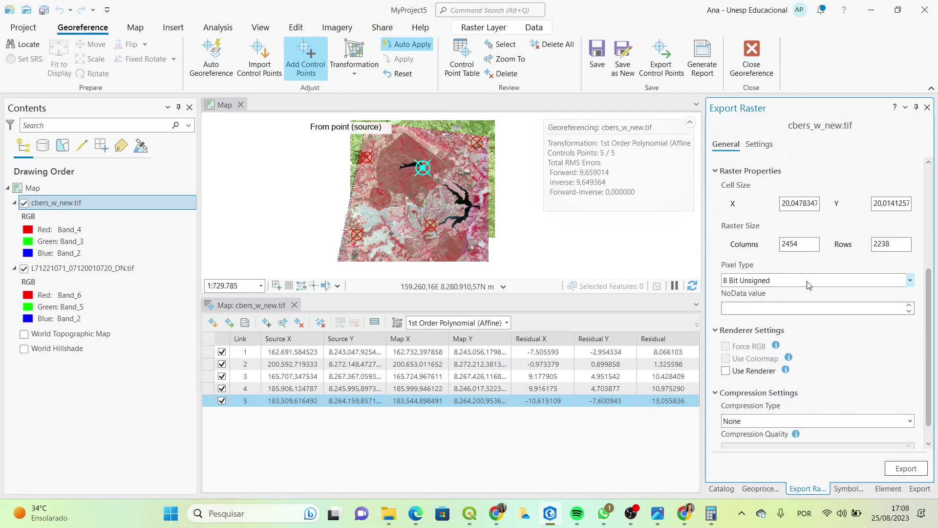
left_click(904, 470)
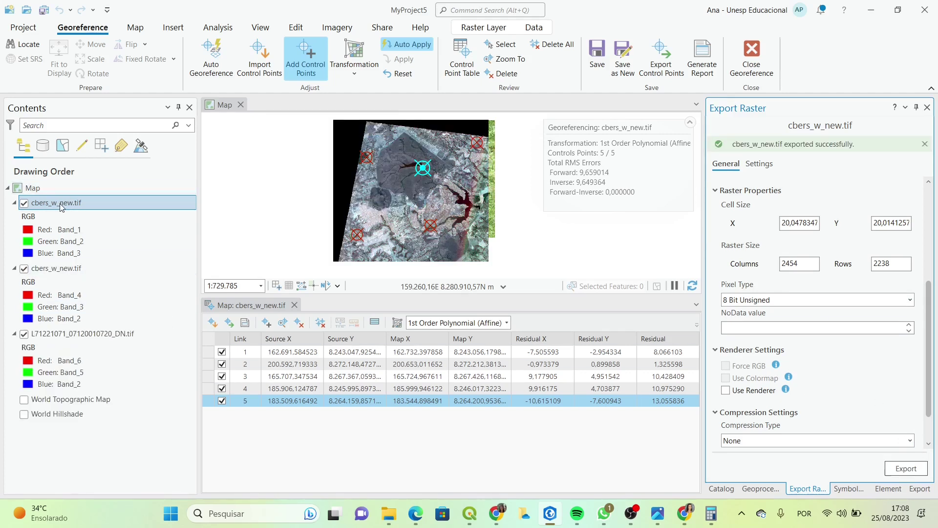
Hide the original CBERS and Landsat layers, and close the georeferencing session, discarding its unsaved edits
left_click(24, 269)
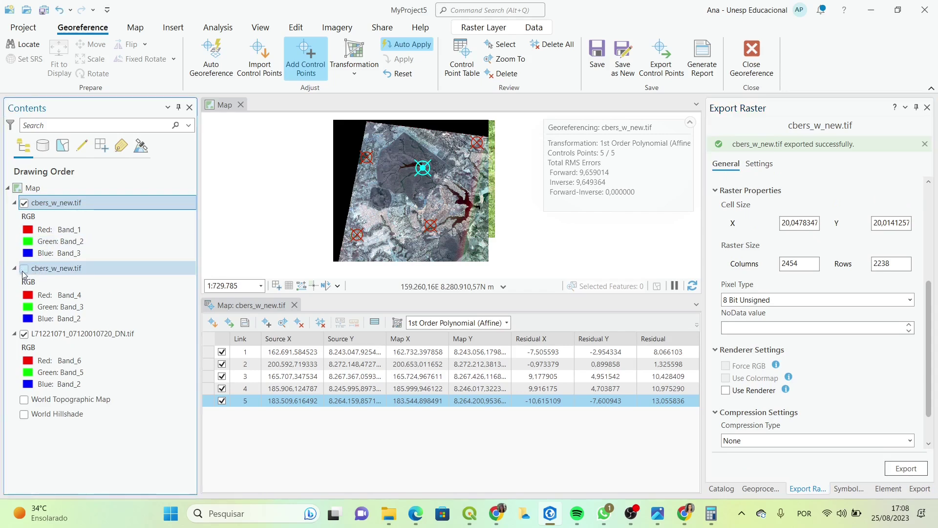
left_click(24, 334)
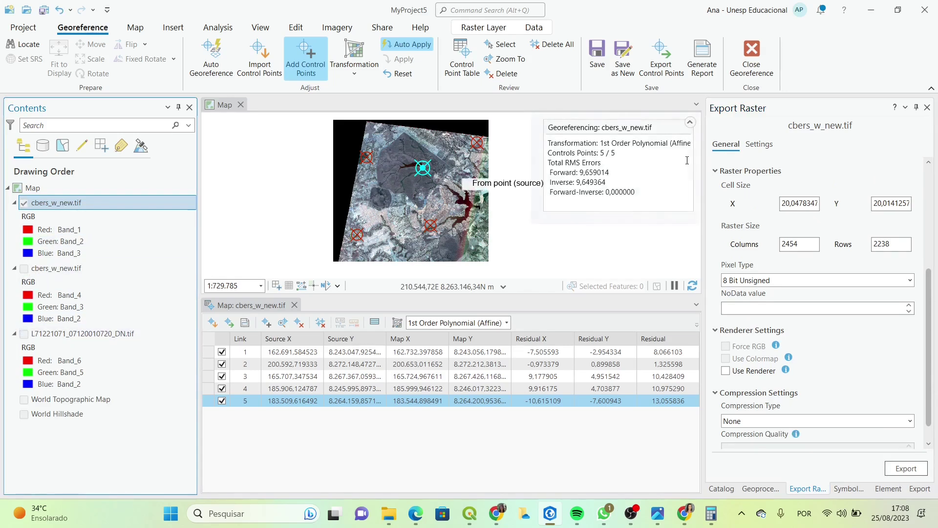
left_click(767, 61)
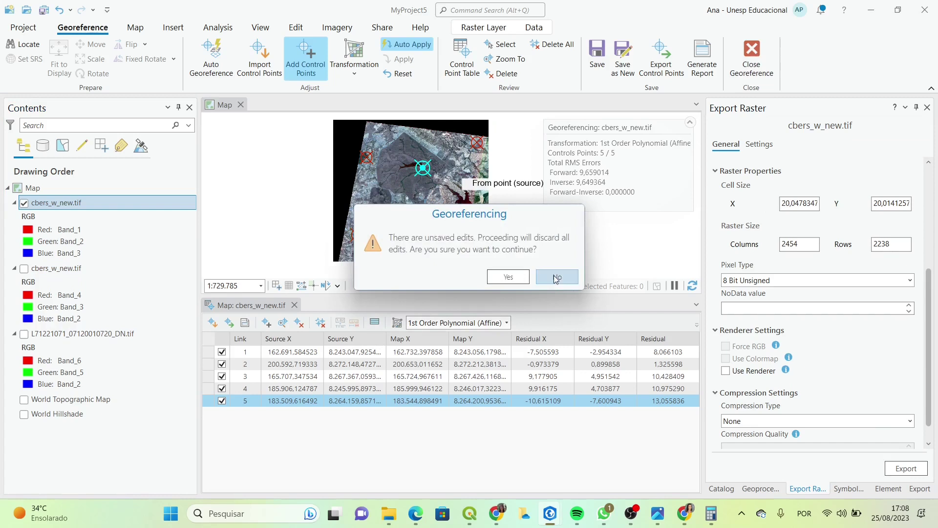
left_click(508, 276)
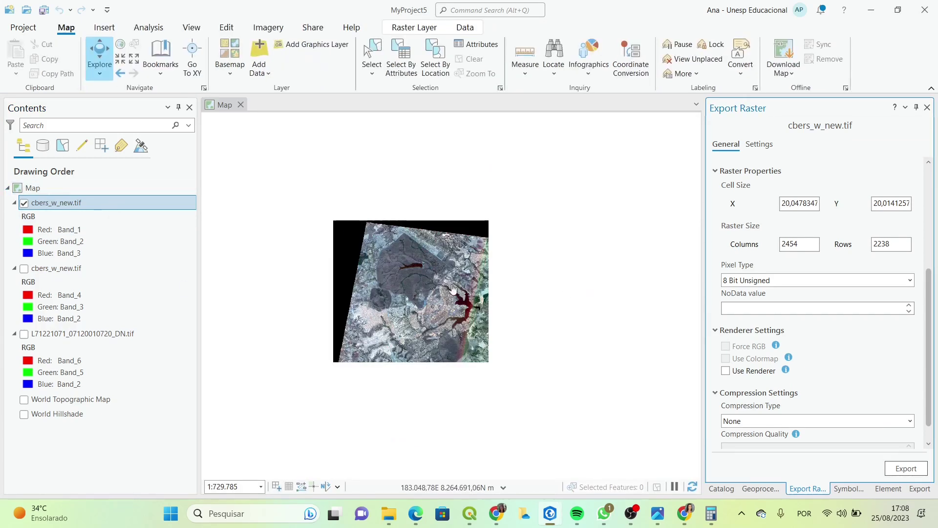
Mask the exported raster's black border by enabling the background value 0, 0, 0 with no color in its symbology
left_click(851, 488)
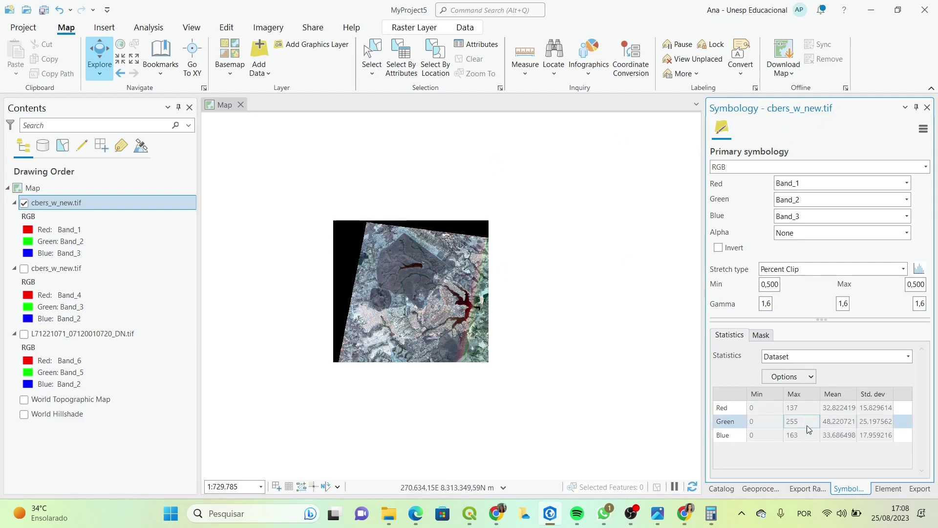
left_click(762, 336)
left_click(716, 361)
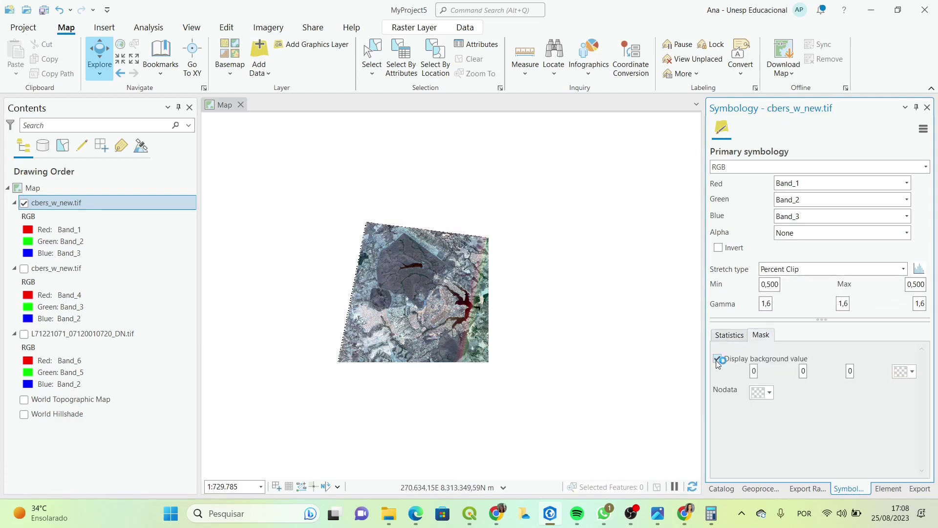
Show the Landsat layer beneath the exported raster and toggle the exported raster's visibility to compare their alignment
scroll(399, 330, "up", 2)
scroll(400, 331, "up", 2)
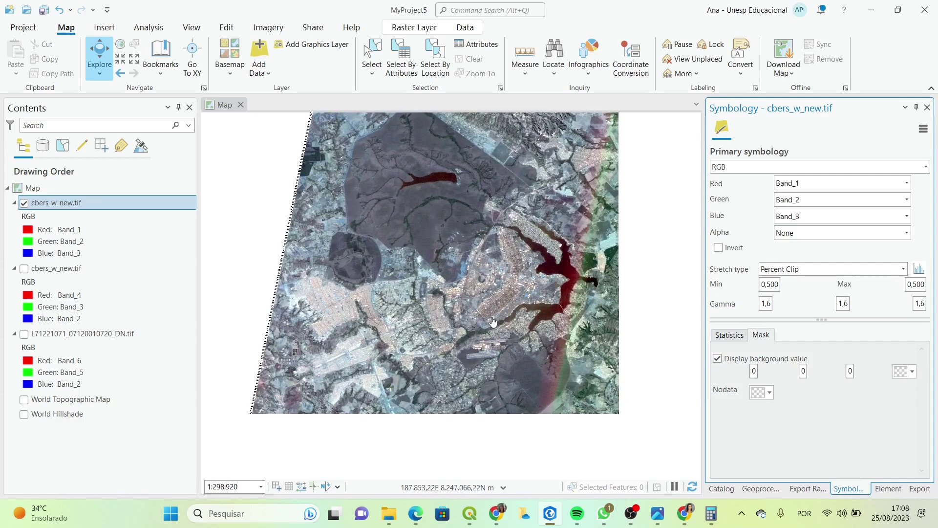
left_click(23, 335)
left_click(24, 203)
left_click(23, 203)
scroll(427, 252, "up", 4)
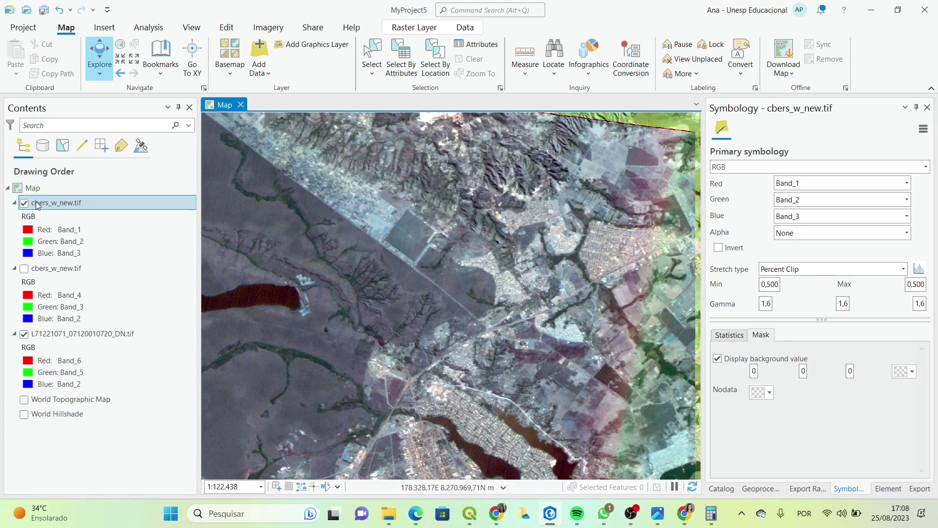
left_click(23, 203)
left_click(23, 203)
left_click(24, 203)
left_click(24, 203)
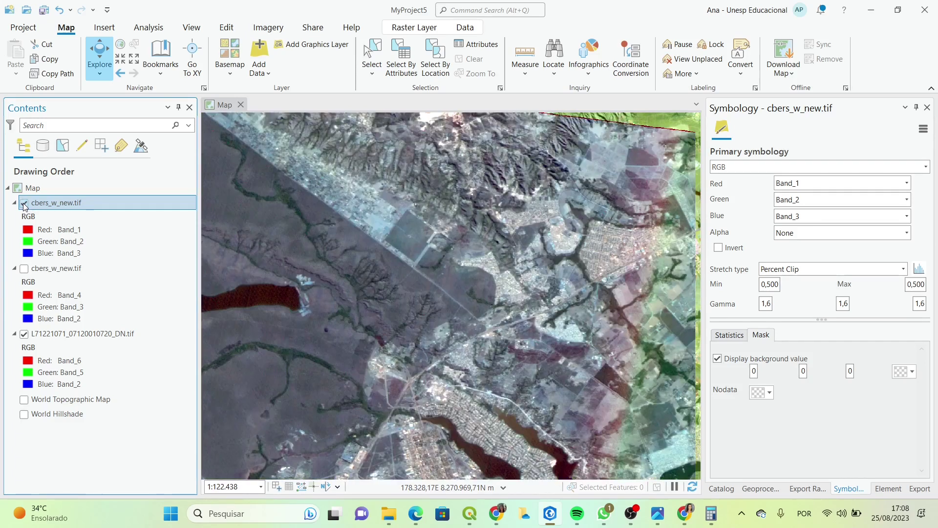
Toggle the original CBERS layer over the Landsat image to compare it, and show the exported raster again in its place
left_click(23, 203)
left_click(23, 268)
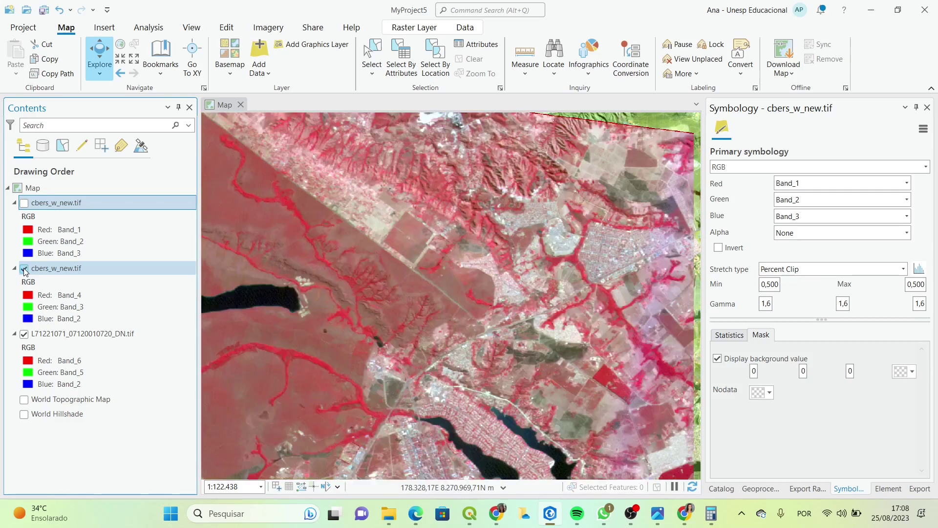
left_click(24, 269)
left_click(23, 268)
left_click(23, 268)
left_click(24, 268)
left_click(23, 268)
left_click(25, 204)
left_click(25, 205)
left_click(25, 205)
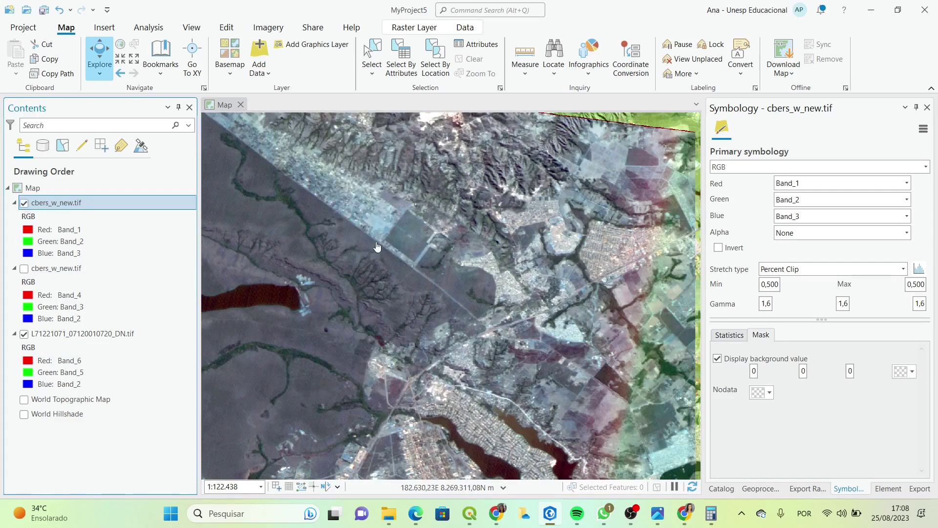
Check the exported raster's alignment with the Landsat image where the road crosses its eastern edge, toggling the raster's visibility
left_click_drag(514, 255, 531, 328)
scroll(532, 329, "up", 5)
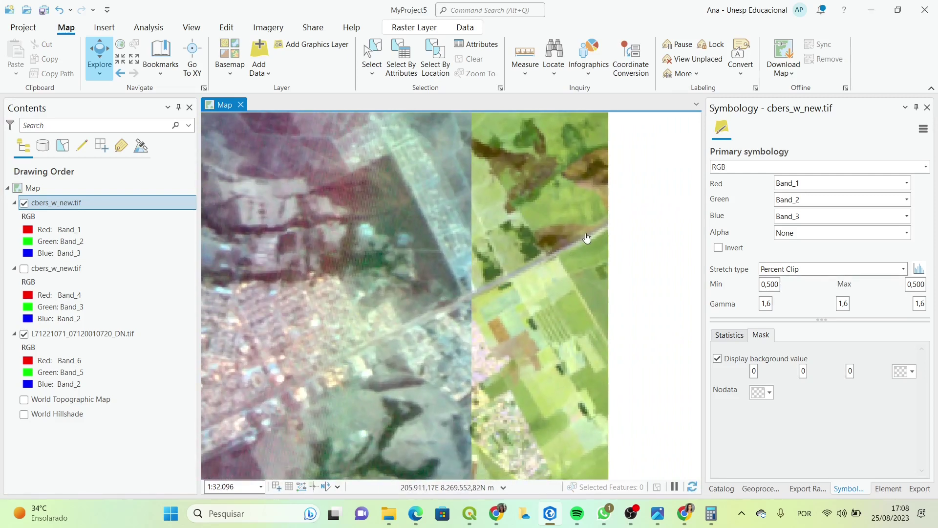
left_click(24, 203)
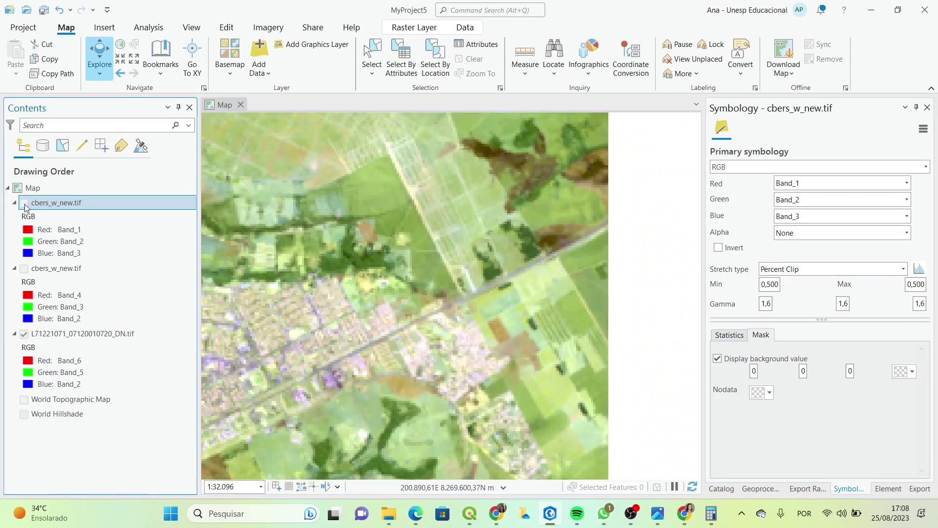
left_click(25, 203)
left_click(24, 203)
left_click(24, 203)
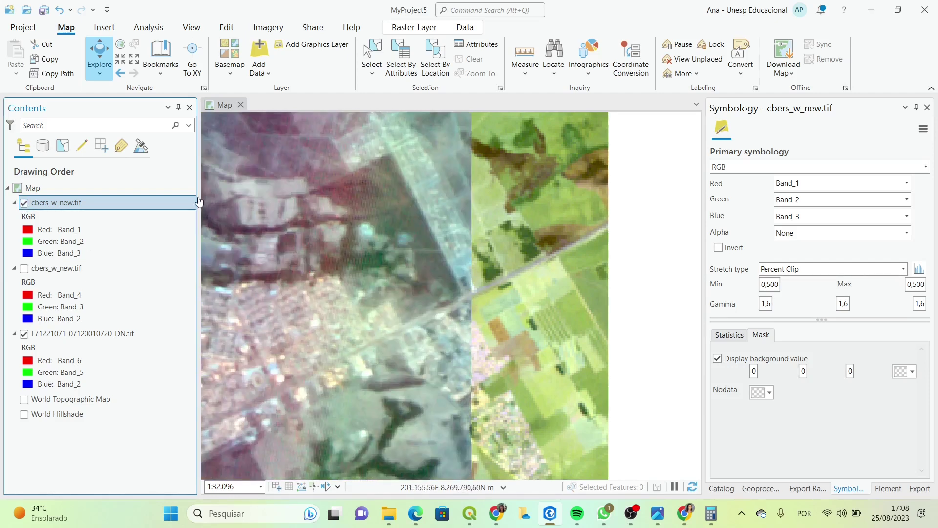
Compare the original CBERS layer with the Landsat image along the same eastern-edge road, and switch back to the exported raster
left_click(24, 268)
left_click(24, 203)
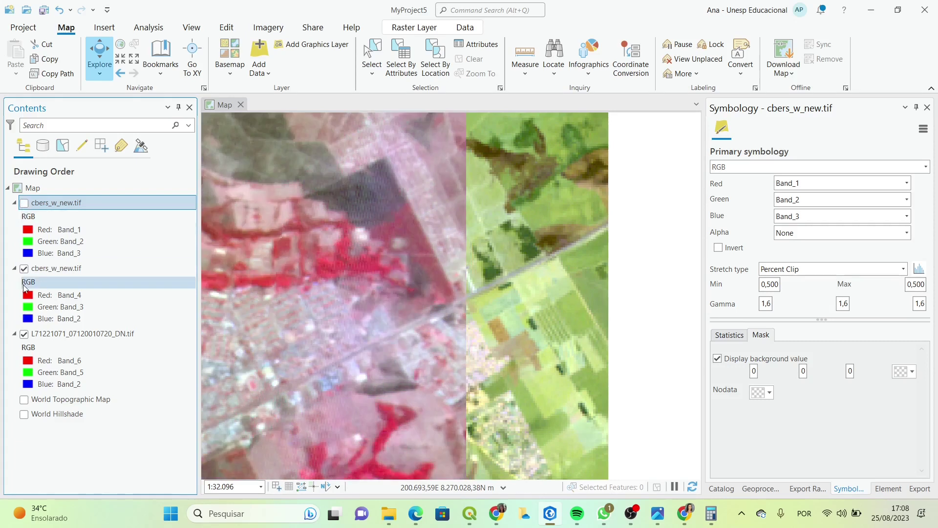
left_click(24, 268)
left_click(24, 269)
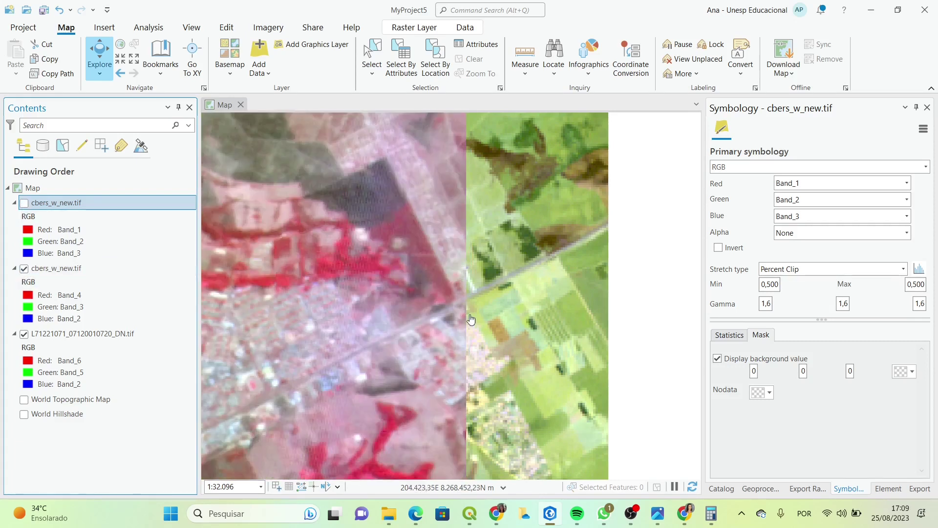
scroll(466, 312, "up", 3)
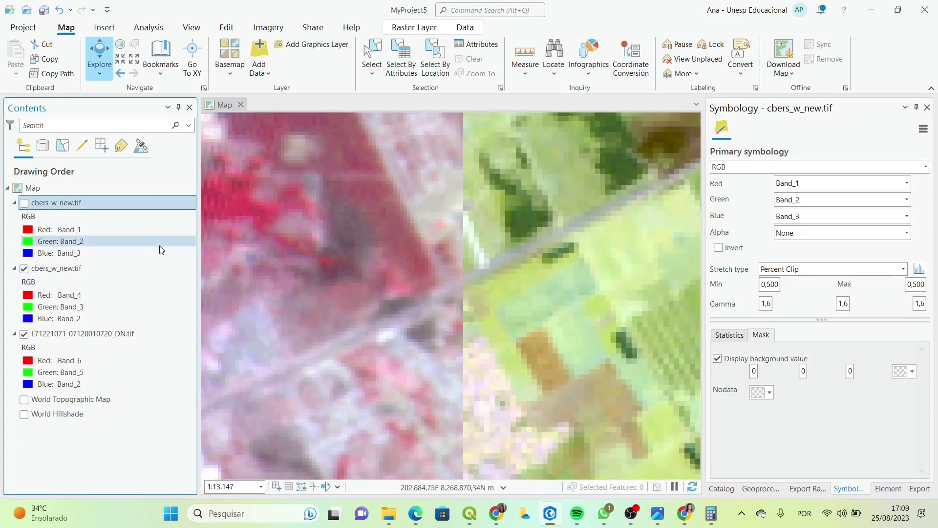
left_click(25, 271)
left_click(25, 270)
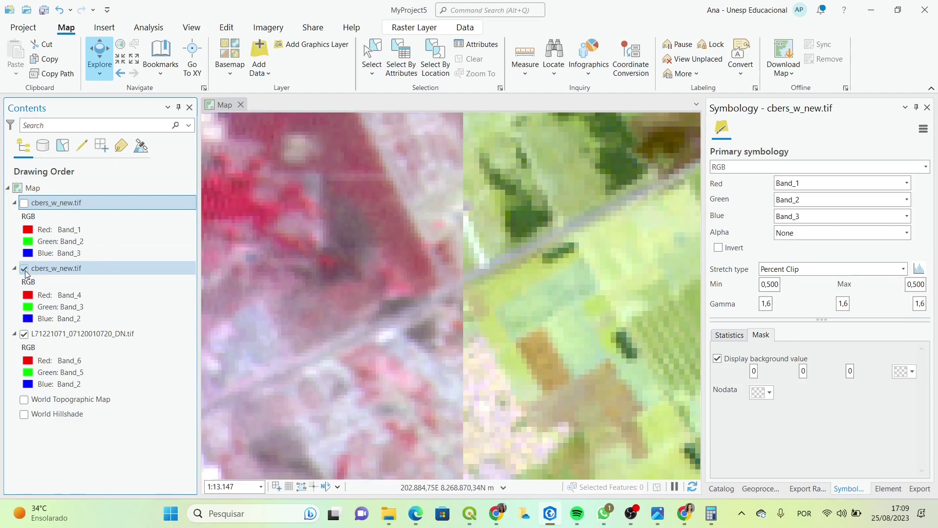
scroll(303, 257, "down", 3)
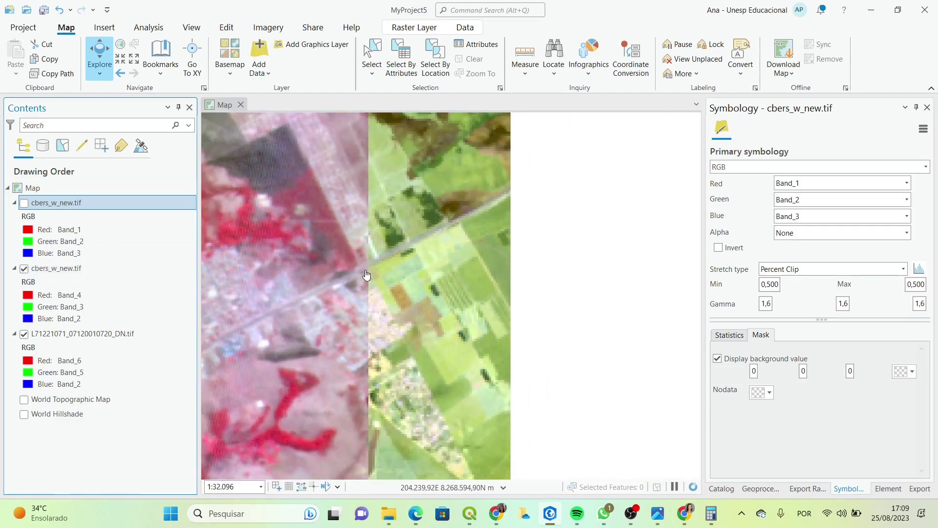
left_click(24, 203)
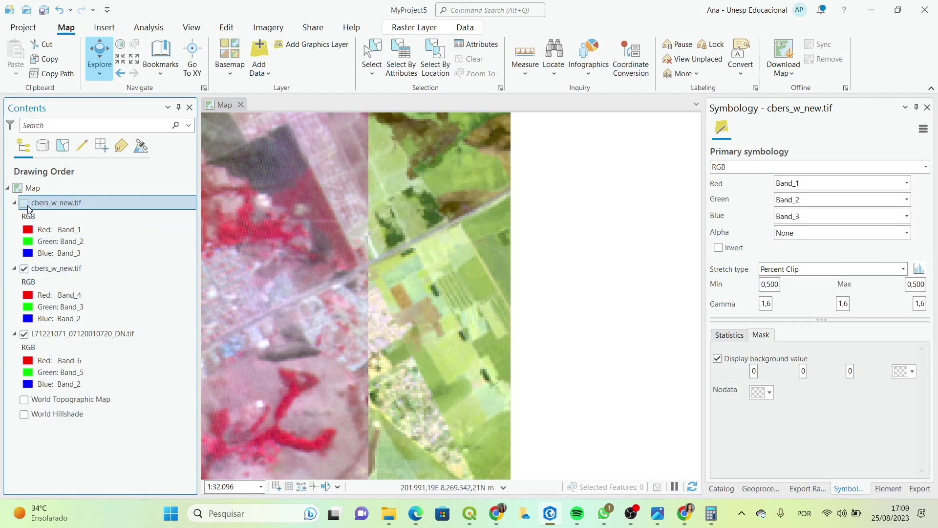
left_click(24, 268)
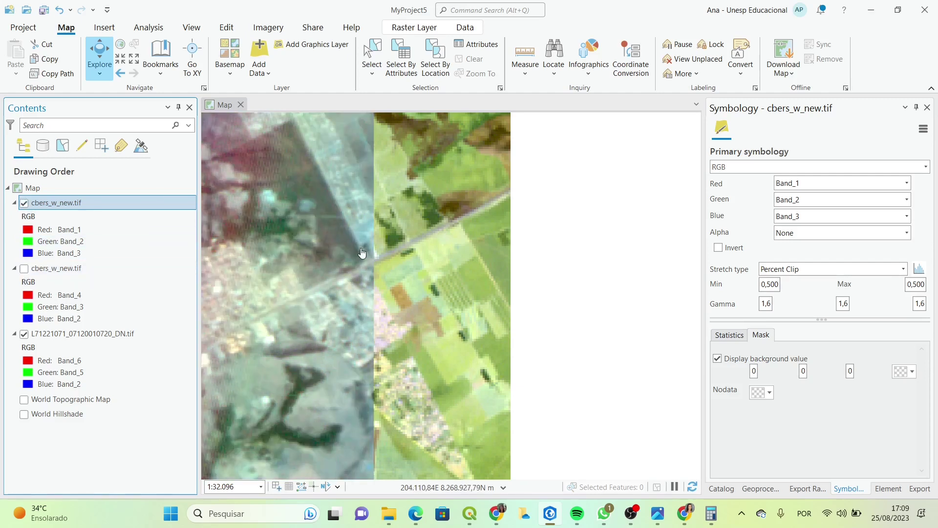
Compare the exported raster with the Landsat image over the lake and urban area by toggling the exported raster's visibility
left_click_drag(295, 283, 463, 284)
scroll(463, 284, "down", 3)
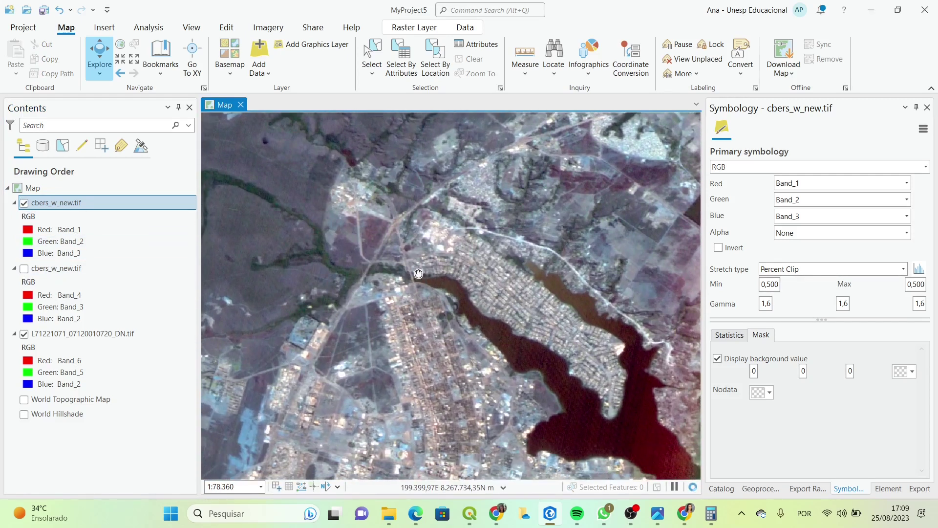
left_click_drag(418, 273, 490, 204)
left_click(24, 203)
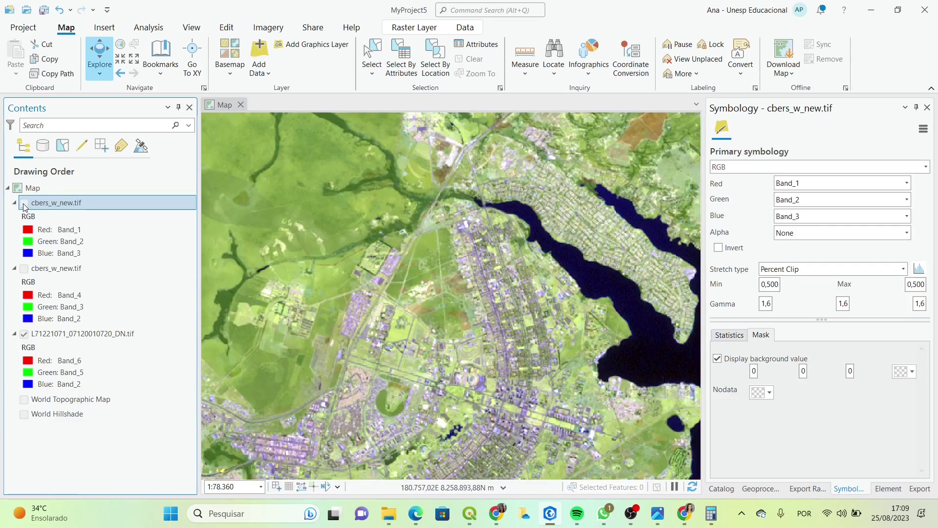
left_click(22, 206)
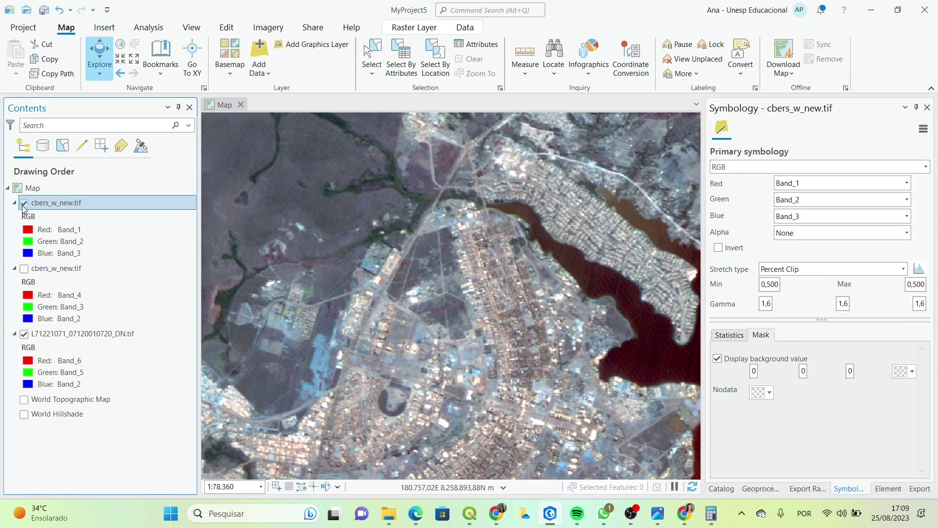
Examine the exported raster's overall fit on the Landsat image, from its western and northern edges to the lake and southern edge
scroll(373, 310, "down", 3)
left_click_drag(373, 311, 484, 246)
left_click_drag(293, 337, 380, 292)
left_click_drag(515, 227, 471, 309)
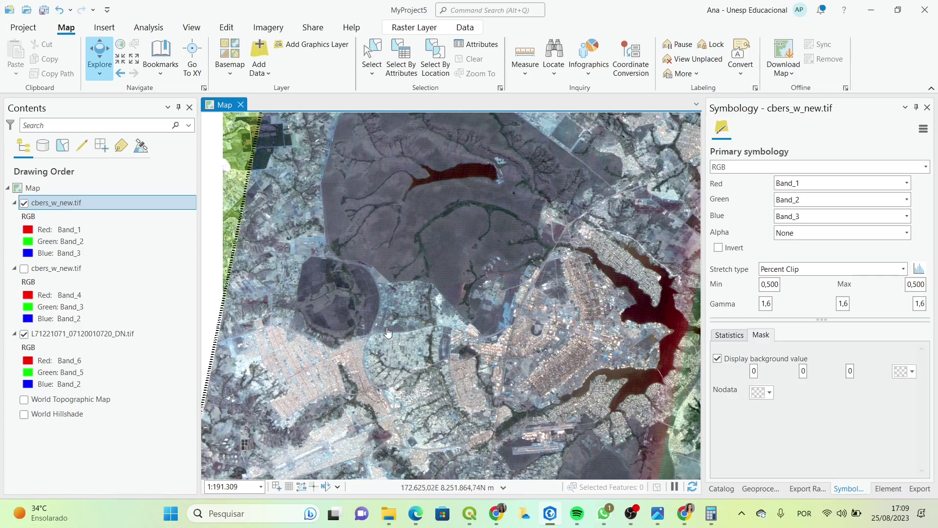
scroll(388, 333, "down", 2)
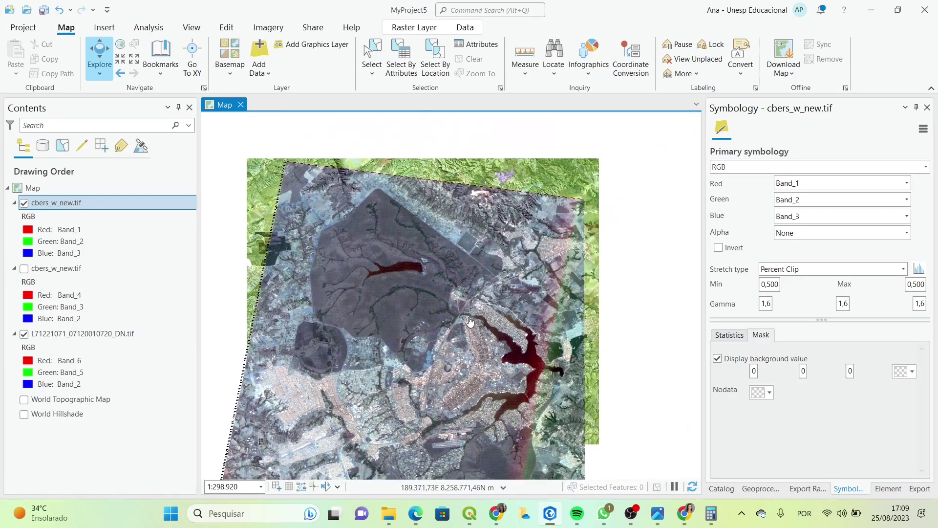
left_click_drag(470, 321, 449, 330)
scroll(415, 348, "up", 2)
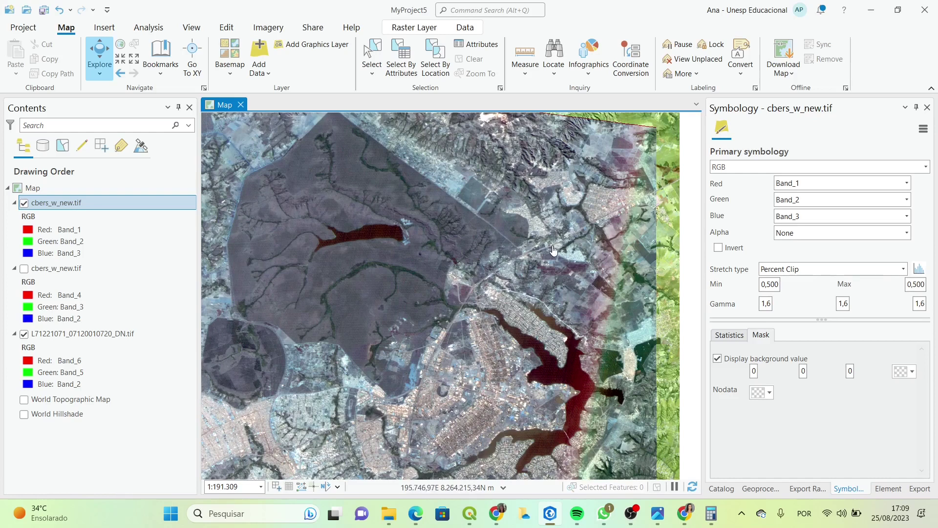
left_click_drag(552, 251, 531, 323)
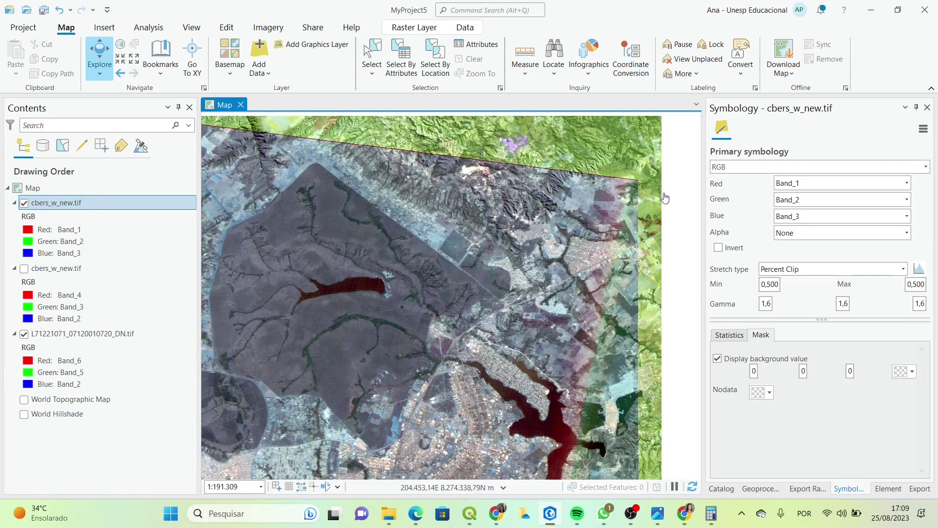
left_click_drag(455, 274, 534, 143)
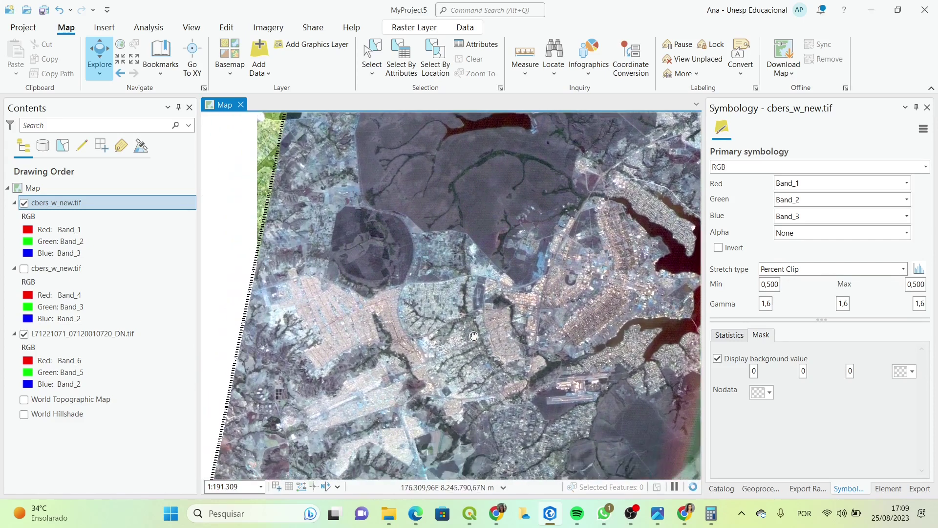
left_click_drag(526, 381, 492, 332)
left_click_drag(611, 342, 548, 360)
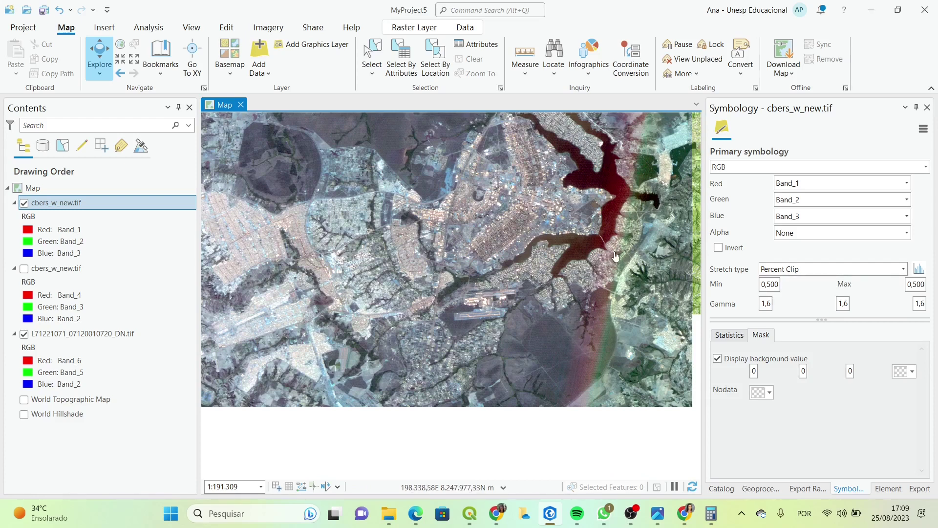
left_click(637, 522)
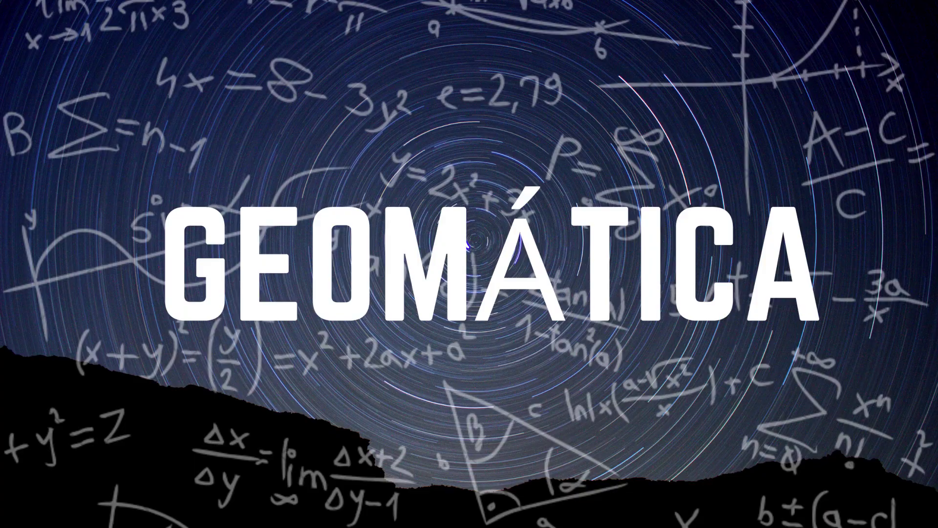